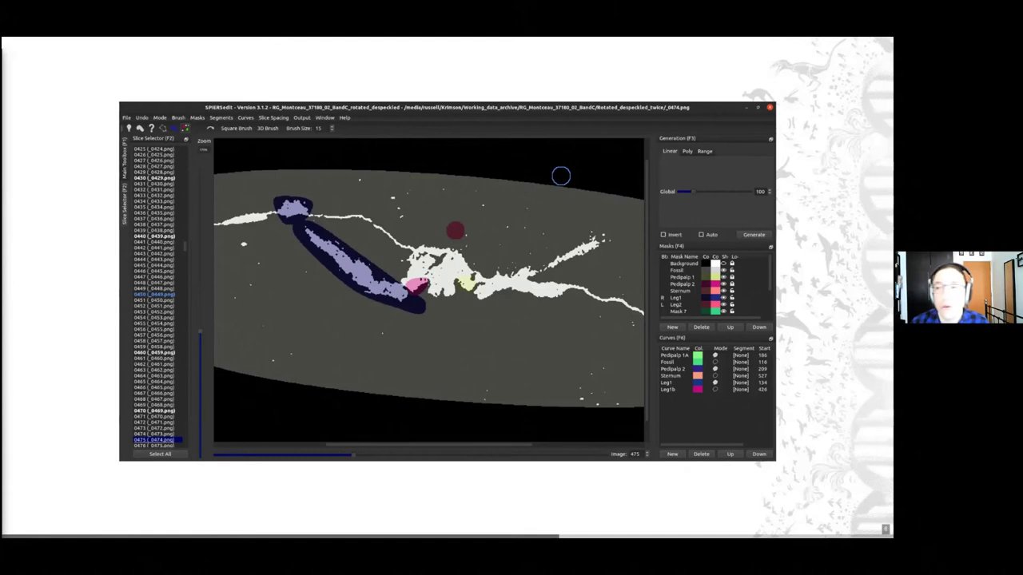
{"action": "key", "text": "Right"}
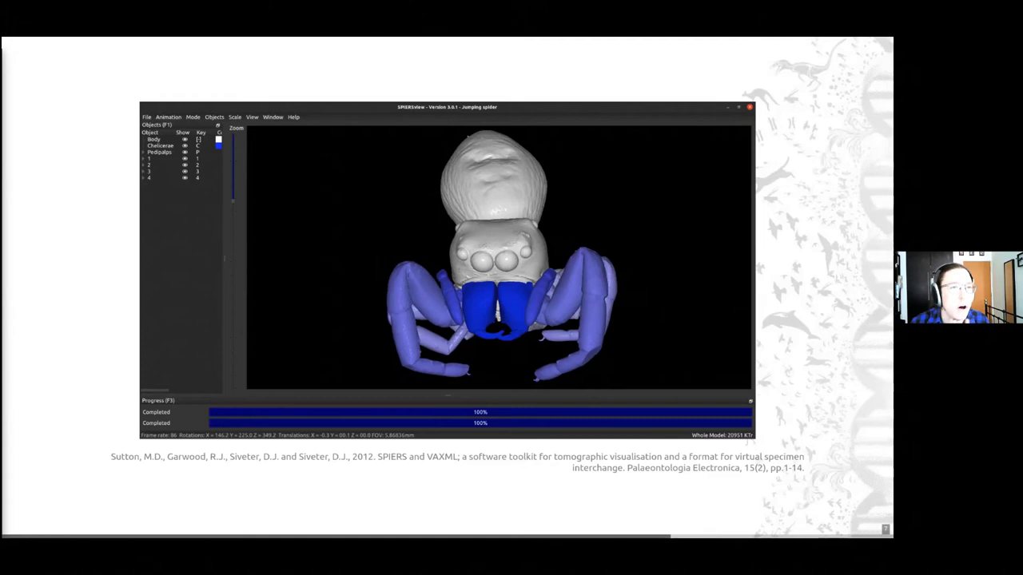
{"action": "key", "text": "Right"}
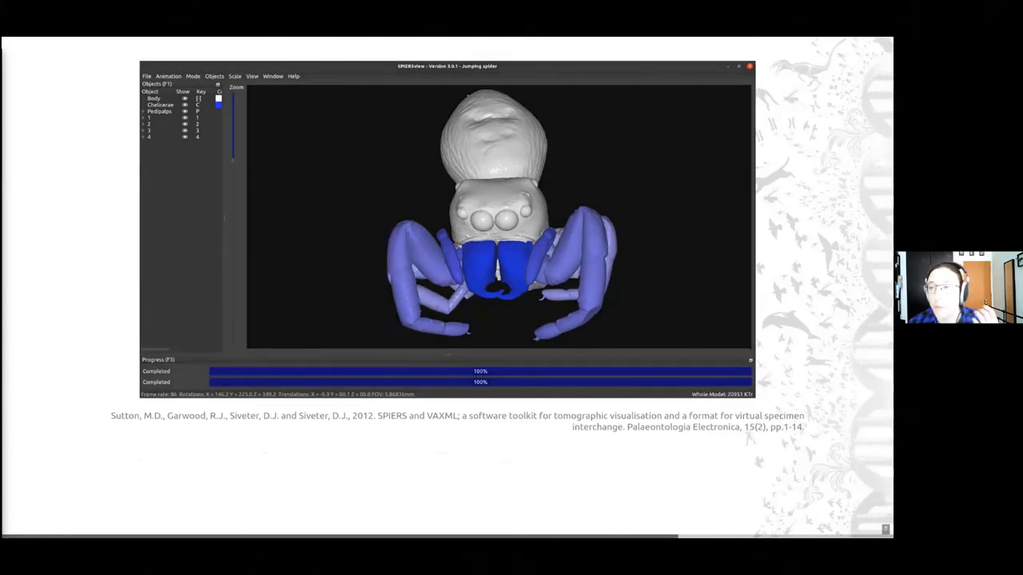
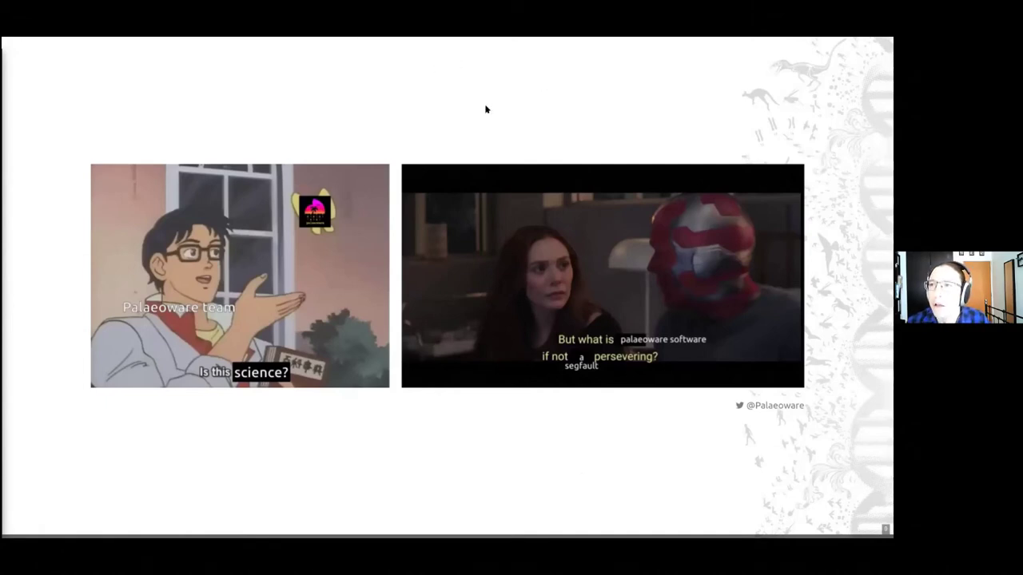
Leave the full-screen presentation, minimise the browser and switch to SPIERSedit
{"action": "left_click", "coordinate": [445, 65]}
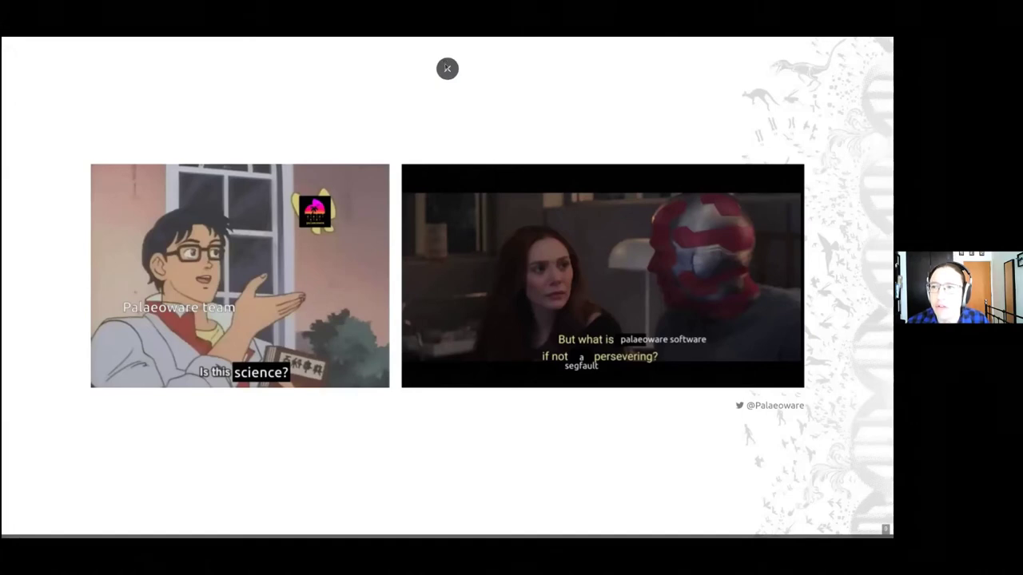
{"action": "key", "text": "F11"}
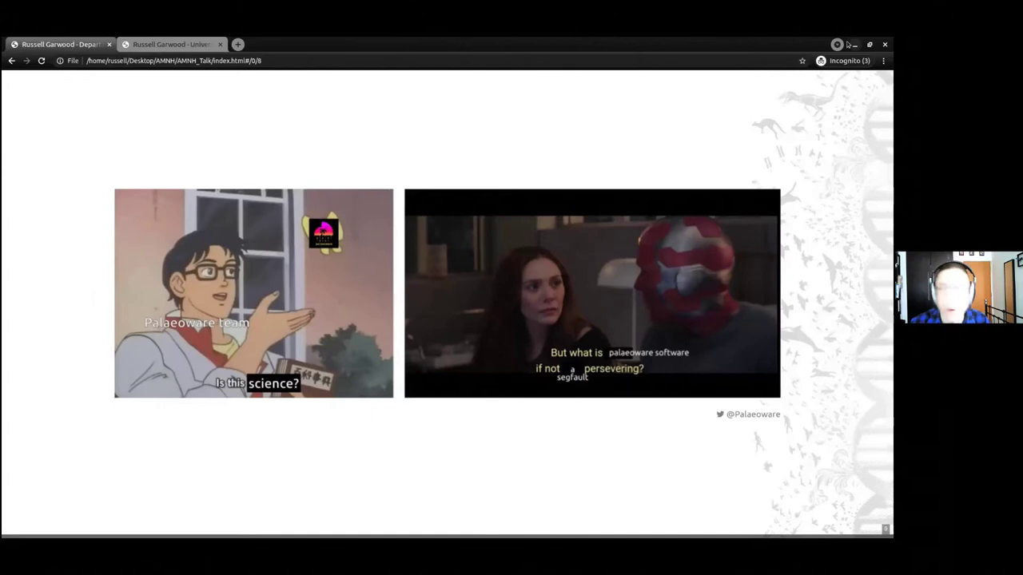
{"action": "left_click", "coordinate": [851, 45]}
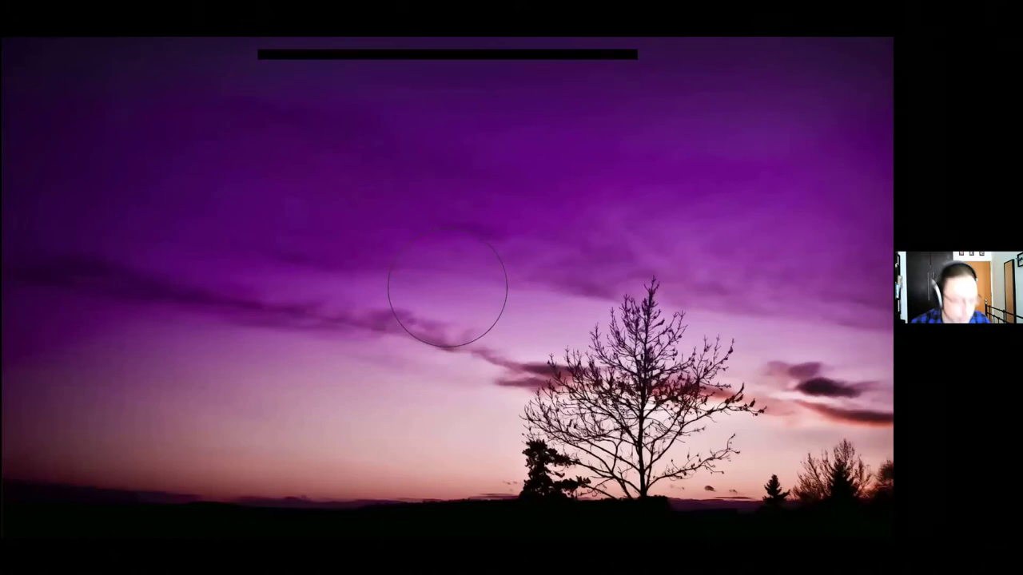
{"action": "key", "text": "alt+Tab"}
{"action": "key", "text": "super"}
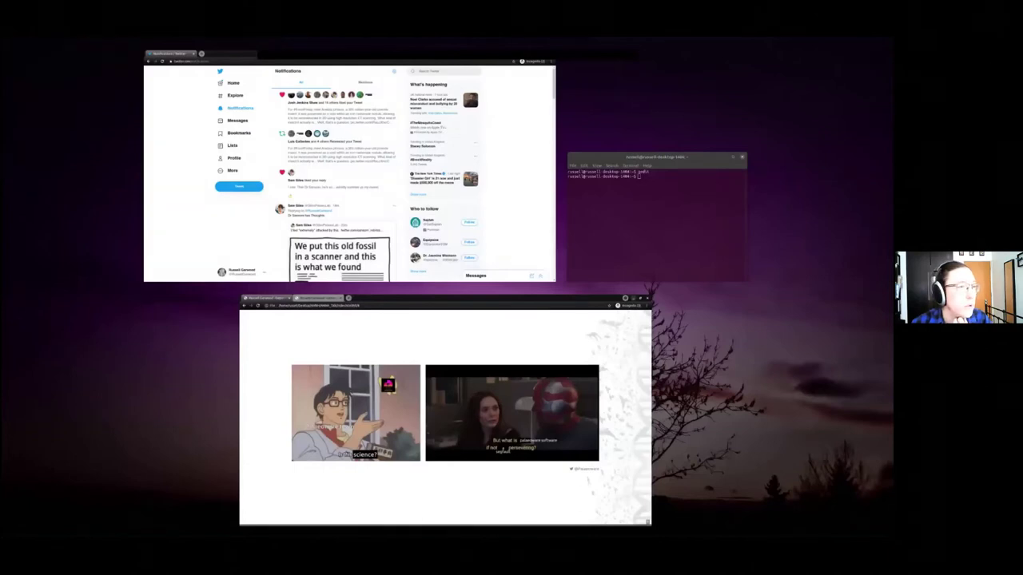
{"action": "left_click", "coordinate": [128, 238]}
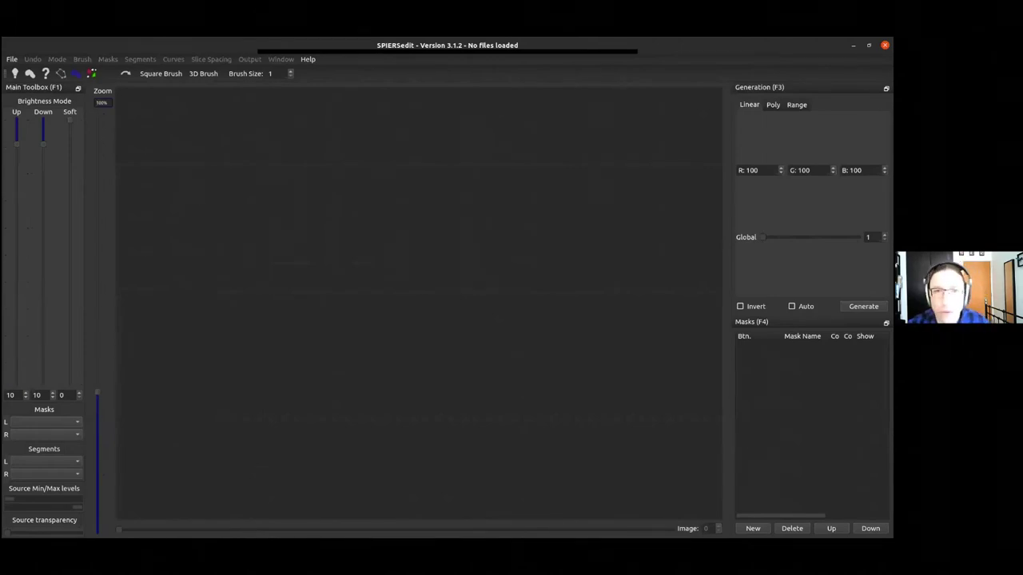
Start a new dataset from all PNG images in the Desktop folder AMNH/DIII_DSx2Y2Z2_8bit
{"action": "left_click", "coordinate": [13, 60]}
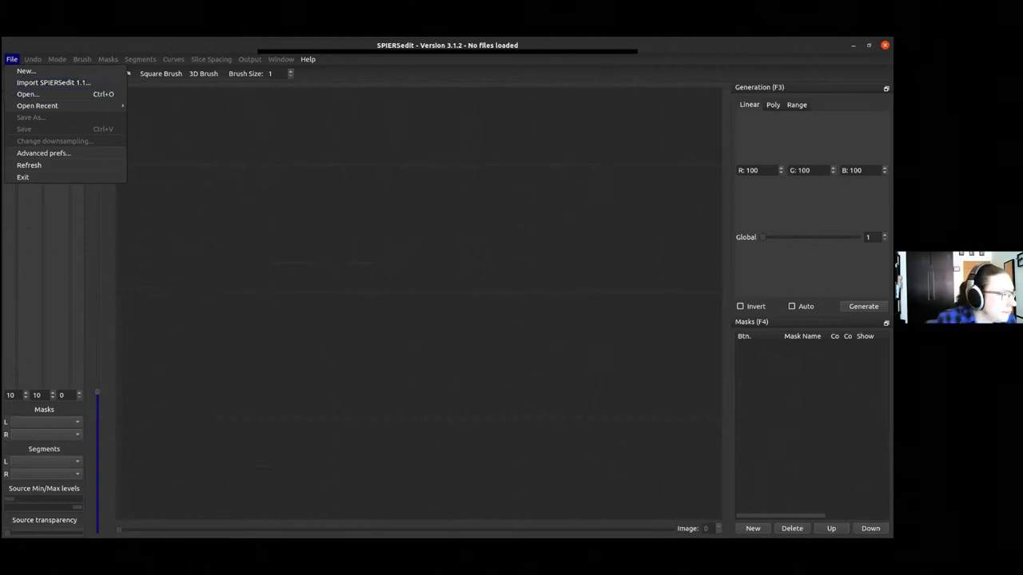
{"action": "left_click", "coordinate": [65, 46]}
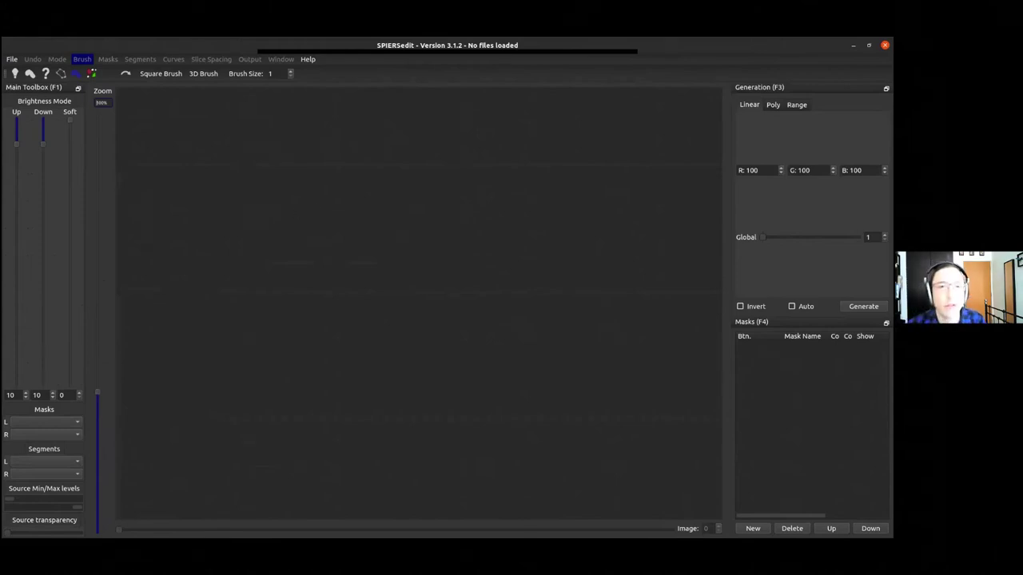
{"action": "left_click", "coordinate": [12, 59]}
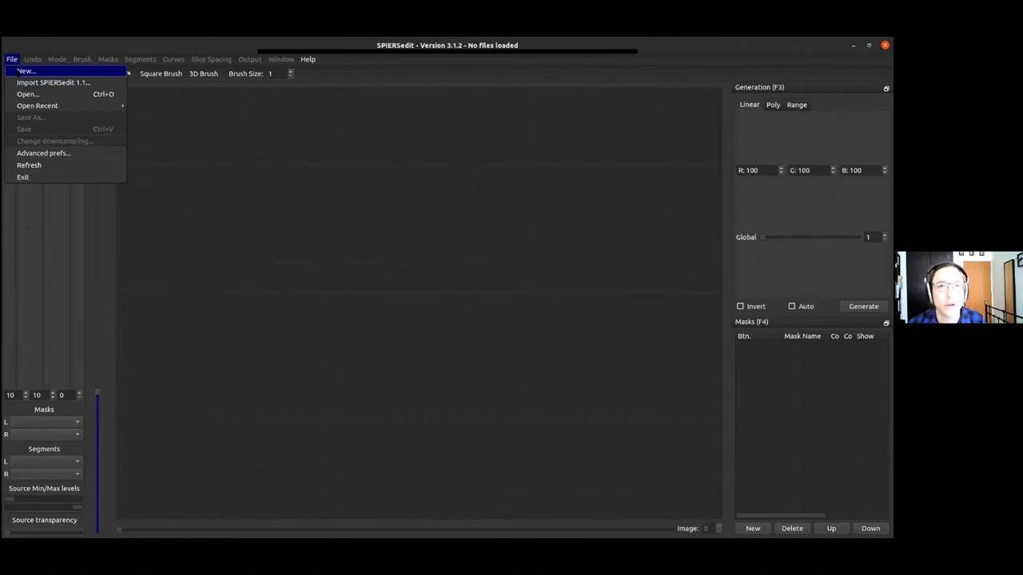
{"action": "left_click", "coordinate": [20, 71]}
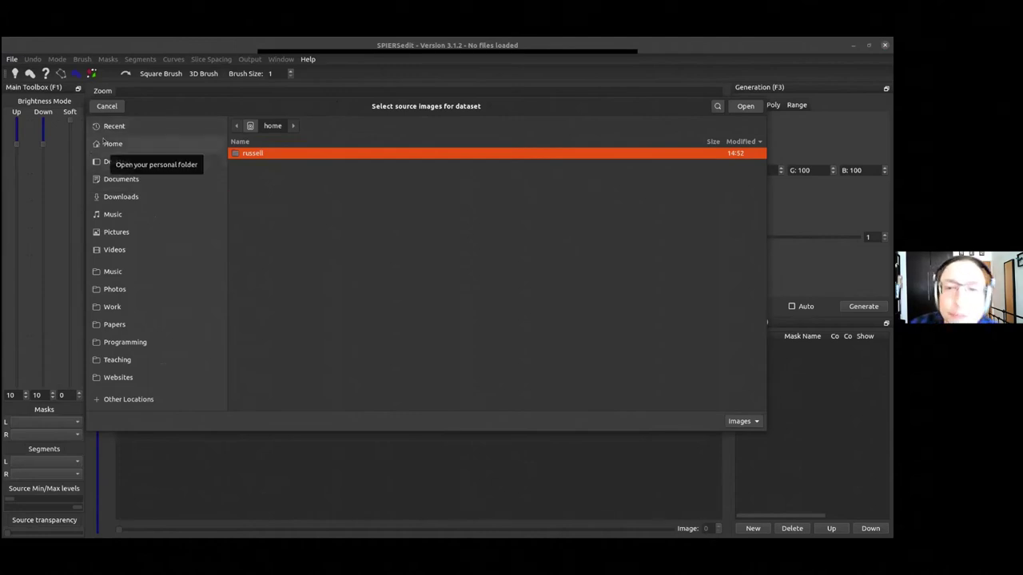
{"action": "left_click", "coordinate": [150, 156]}
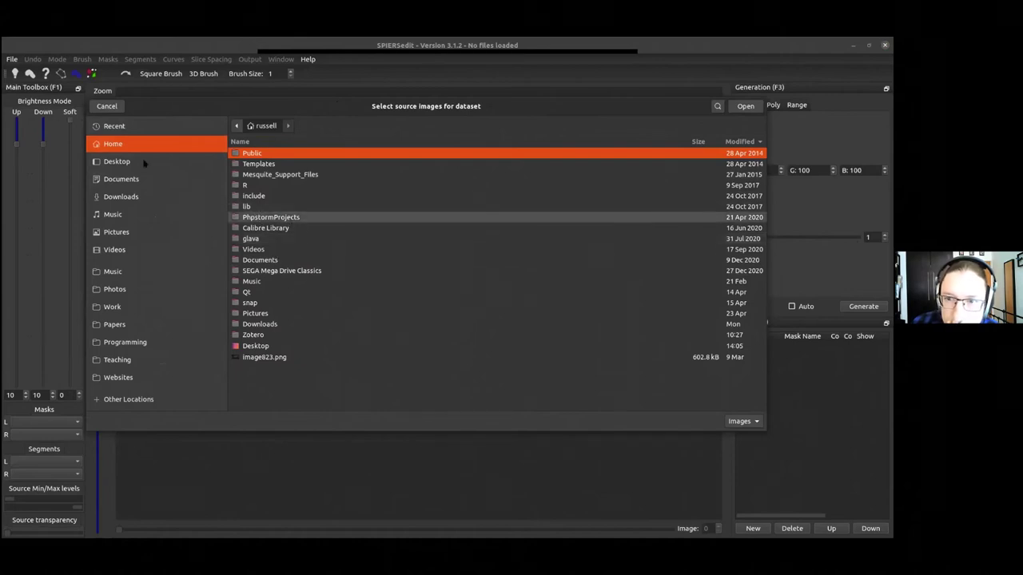
{"action": "left_click", "coordinate": [116, 161]}
{"action": "double_click", "coordinate": [260, 166]}
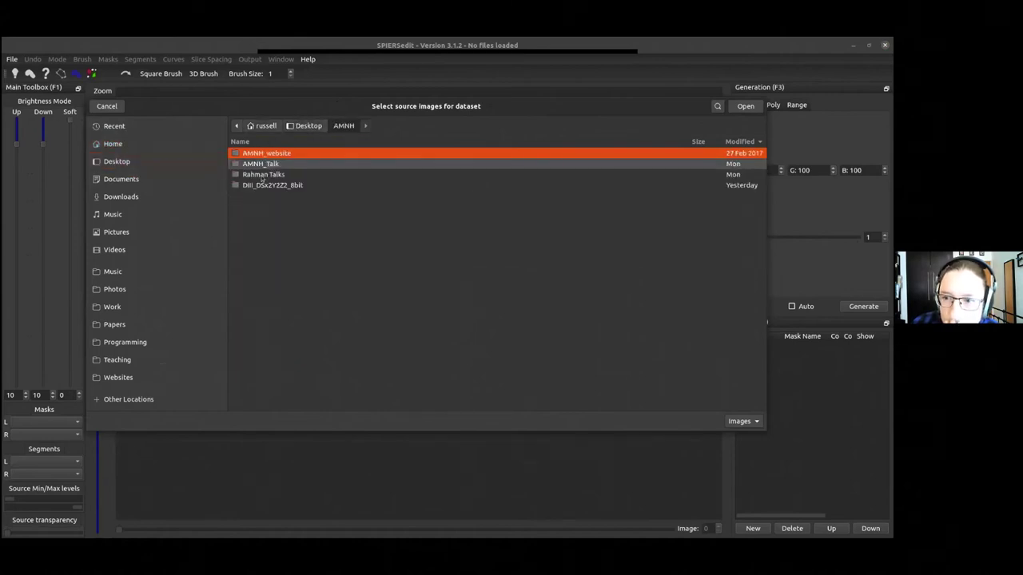
{"action": "left_click", "coordinate": [261, 184]}
{"action": "key", "text": "Return"}
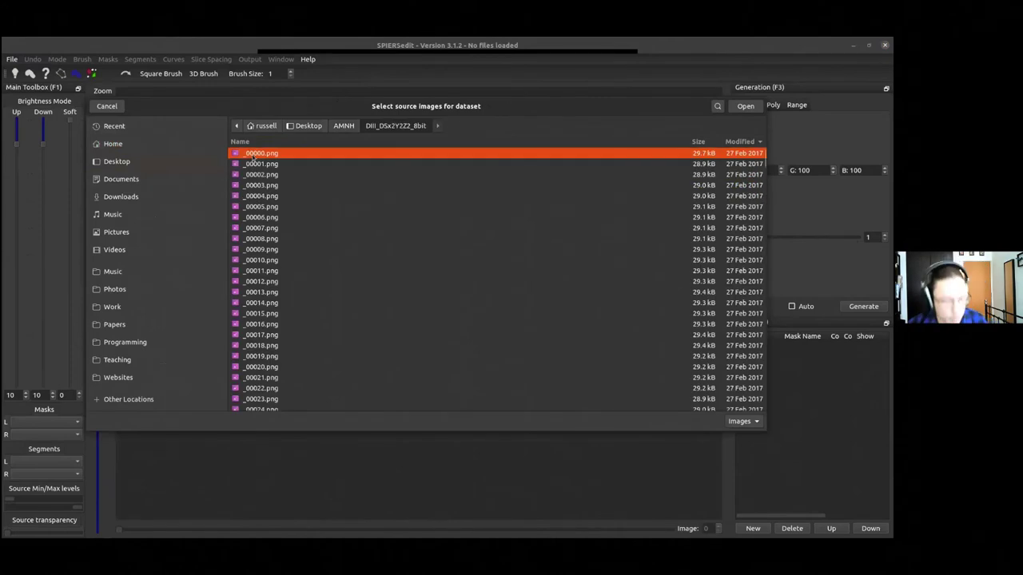
{"action": "key", "text": "ctrl+a"}
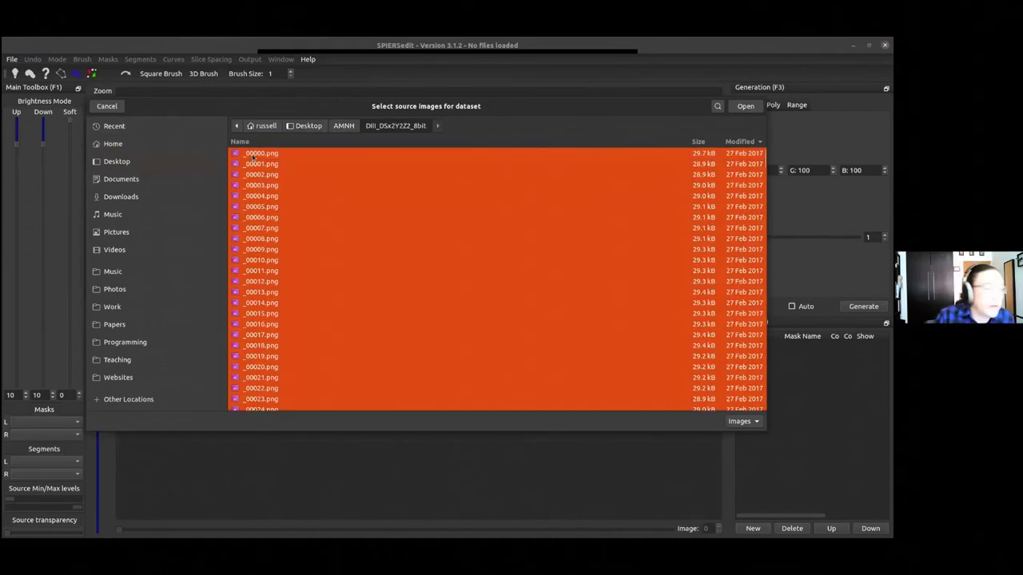
{"action": "key", "text": "Return"}
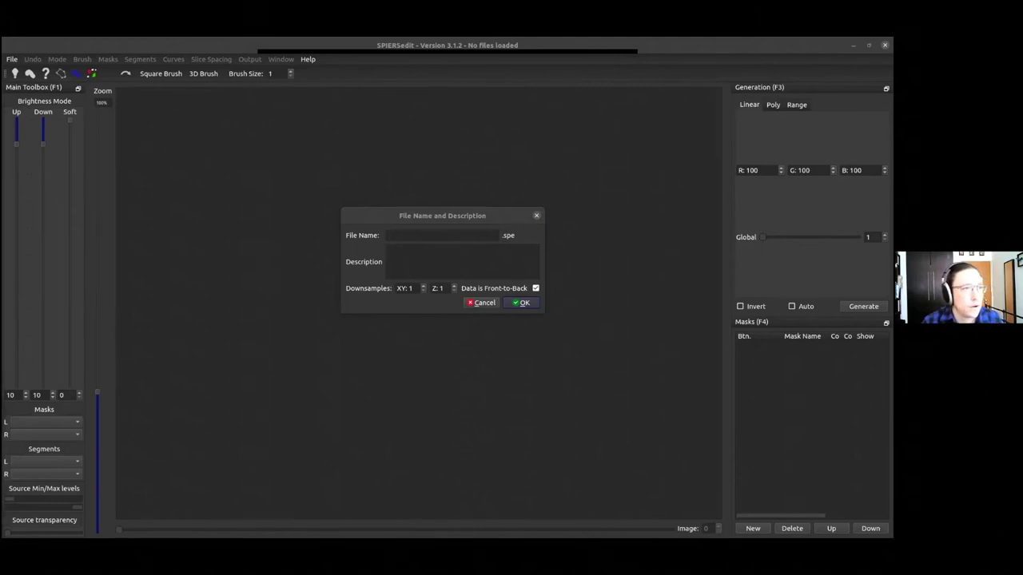
Create the dataset file as Test with the description "This is a test for the AMNH" and Data is Front-to-Back turned off
{"action": "left_click", "coordinate": [425, 232]}
{"action": "type", "text": "Test"}
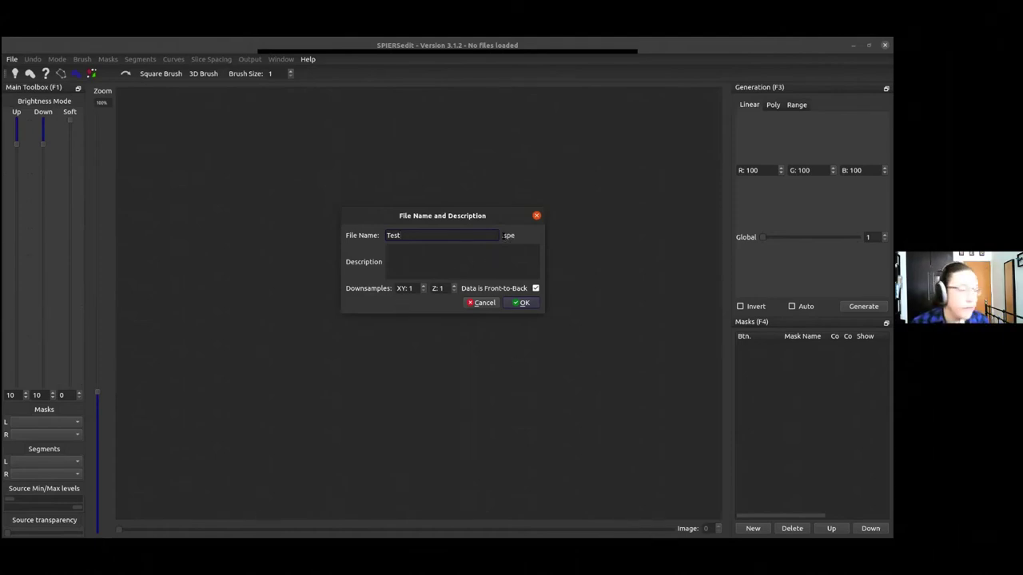
{"action": "left_click", "coordinate": [448, 260]}
{"action": "type", "text": "This is a test for the AMNH"}
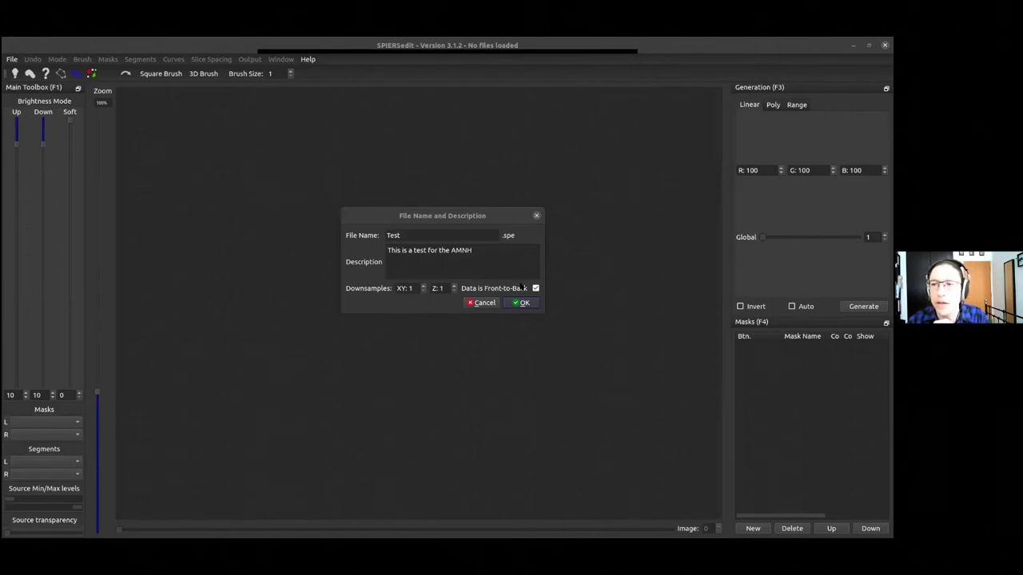
{"action": "left_click", "coordinate": [534, 288]}
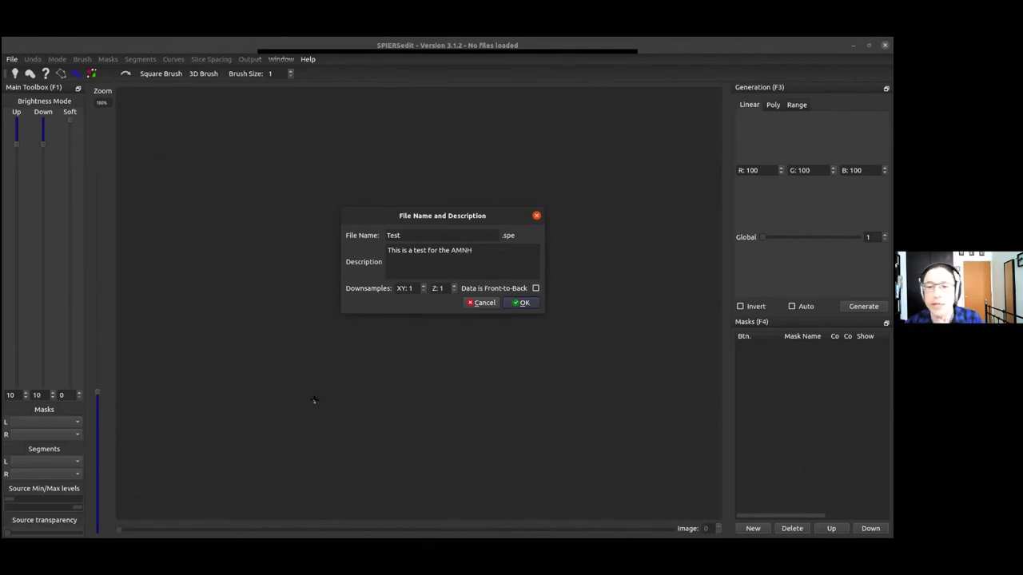
{"action": "key", "text": "Return"}
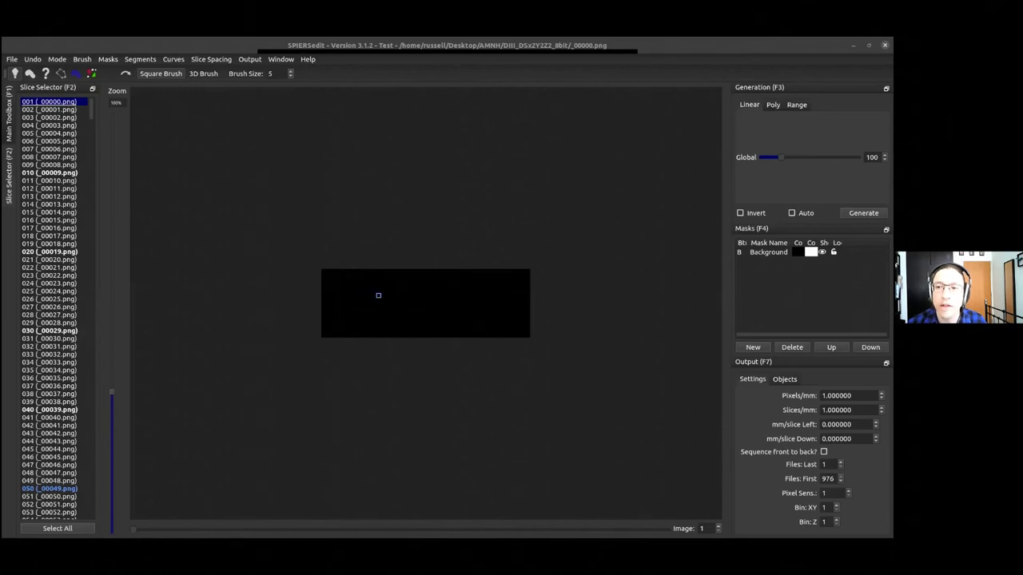
Toggle the threshold display of the first slice and enlarge the slice view to about 226%
{"action": "left_click", "coordinate": [373, 239]}
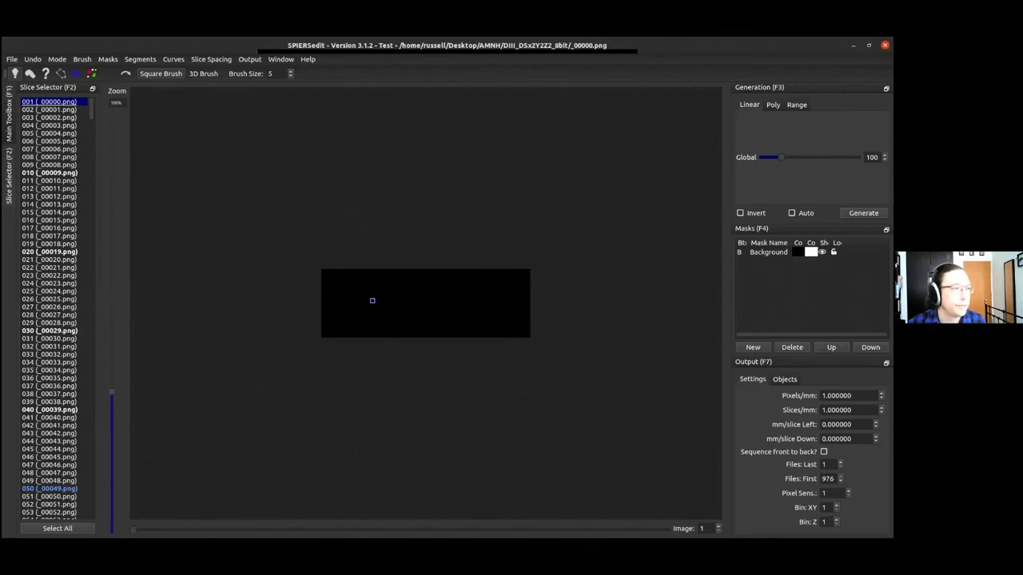
{"action": "key", "text": "t"}
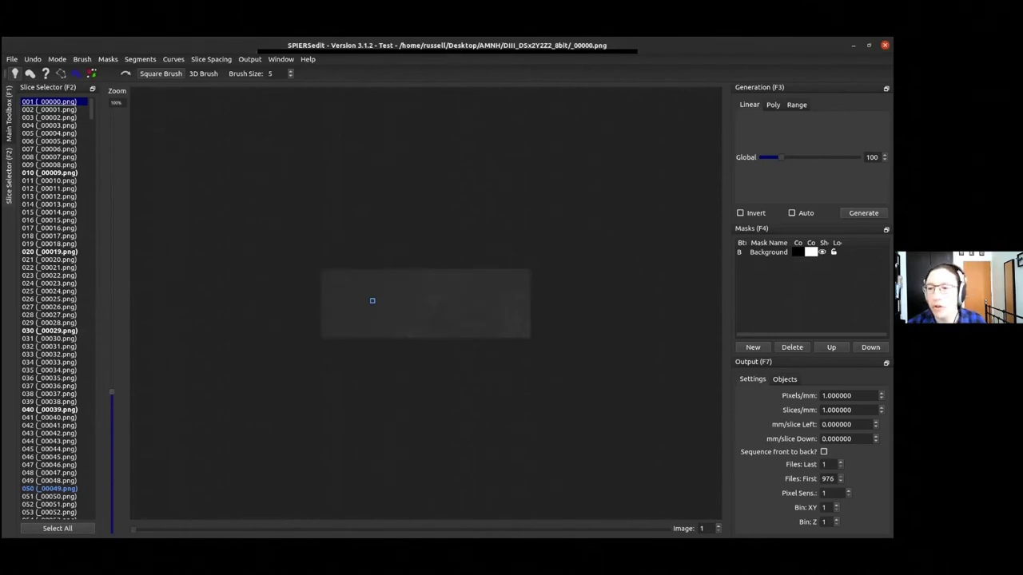
{"action": "key", "text": "t"}
{"action": "left_click_drag", "start_coordinate": [111, 391], "coordinate": [114, 328]}
{"action": "scroll", "coordinate": [314, 330], "scroll_direction": "down", "scroll_amount": 3}
{"action": "scroll", "coordinate": [314, 330], "scroll_direction": "up", "scroll_amount": 1}
{"action": "scroll", "coordinate": [314, 330], "scroll_direction": "up", "scroll_amount": 1}
{"action": "scroll", "coordinate": [314, 329], "scroll_direction": "down", "scroll_amount": 1}
{"action": "scroll", "coordinate": [314, 330], "scroll_direction": "up", "scroll_amount": 1}
{"action": "scroll", "coordinate": [314, 330], "scroll_direction": "down", "scroll_amount": 1}
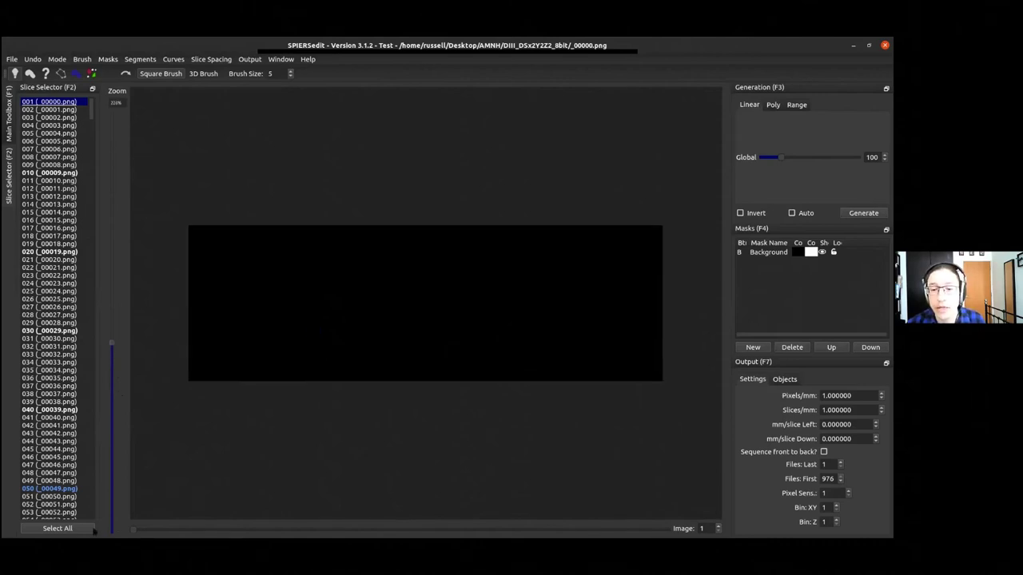
Scrub back and forth through the slice stack, up to about slice 613, to examine the specimen's cross-sections
{"action": "left_click", "coordinate": [154, 534]}
{"action": "left_click_drag", "start_coordinate": [154, 534], "coordinate": [427, 532]}
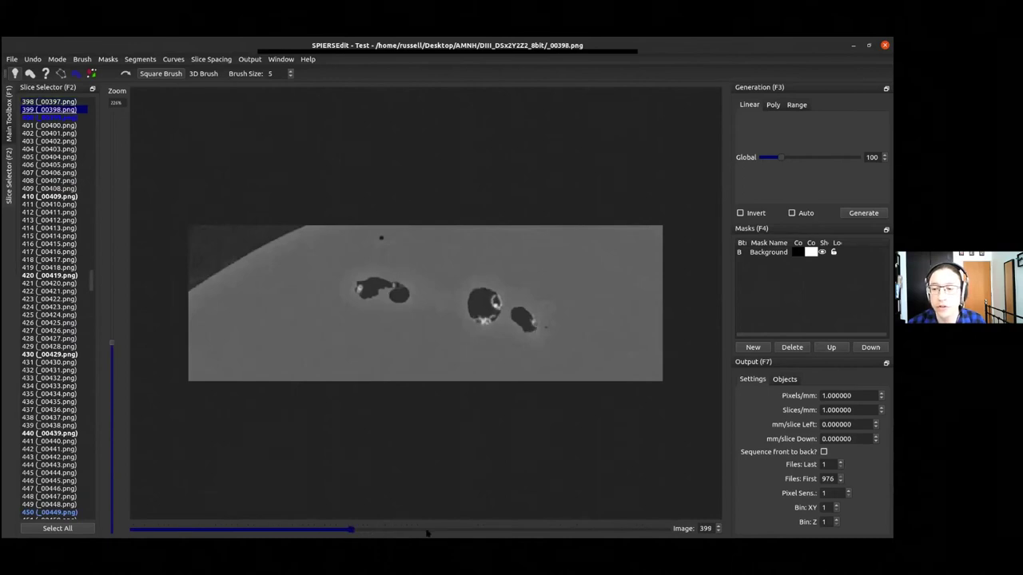
{"action": "left_click", "coordinate": [481, 533]}
{"action": "left_click", "coordinate": [531, 529]}
{"action": "left_click_drag", "start_coordinate": [248, 520], "coordinate": [364, 515]}
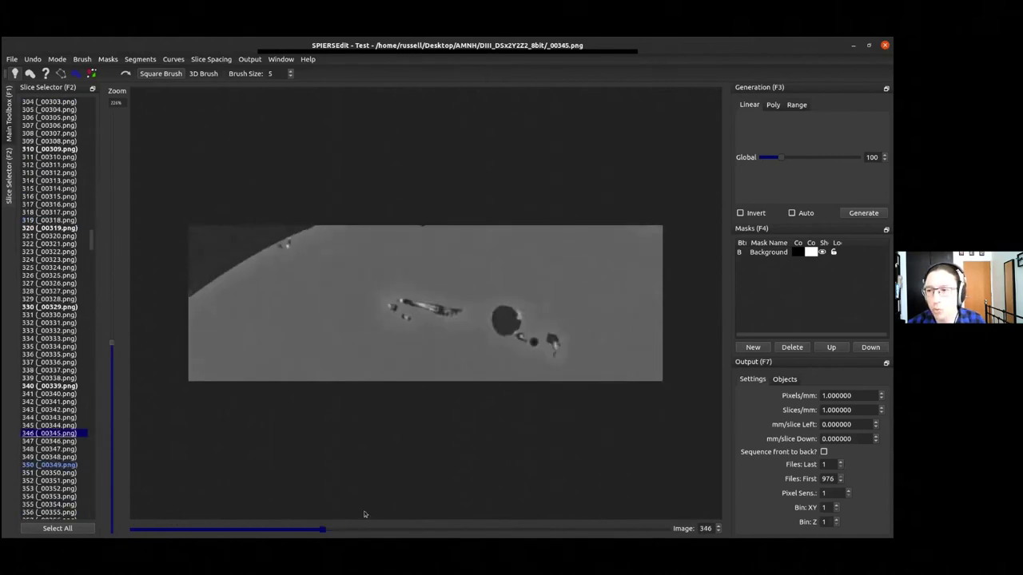
{"action": "left_click", "coordinate": [364, 512]}
{"action": "left_click", "coordinate": [362, 513]}
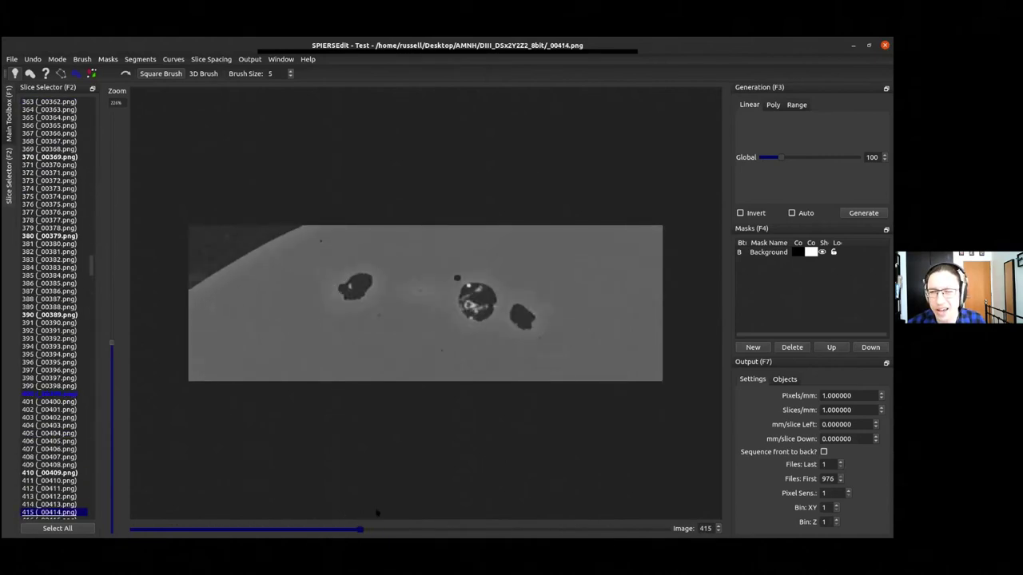
{"action": "left_click_drag", "start_coordinate": [409, 511], "coordinate": [425, 511]}
{"action": "scroll", "coordinate": [425, 512], "scroll_direction": "down", "scroll_amount": 5}
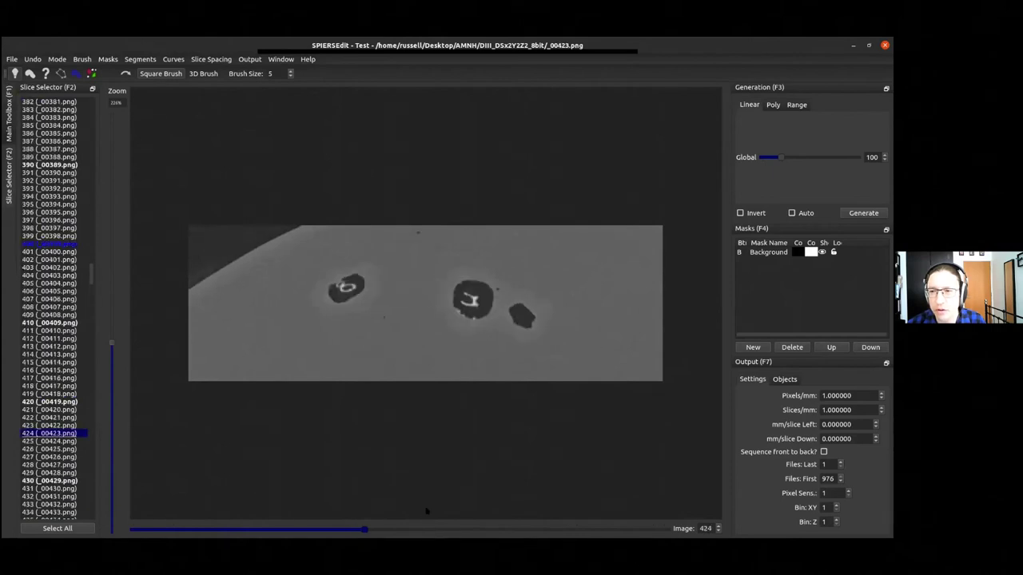
{"action": "left_click_drag", "start_coordinate": [438, 511], "coordinate": [467, 528]}
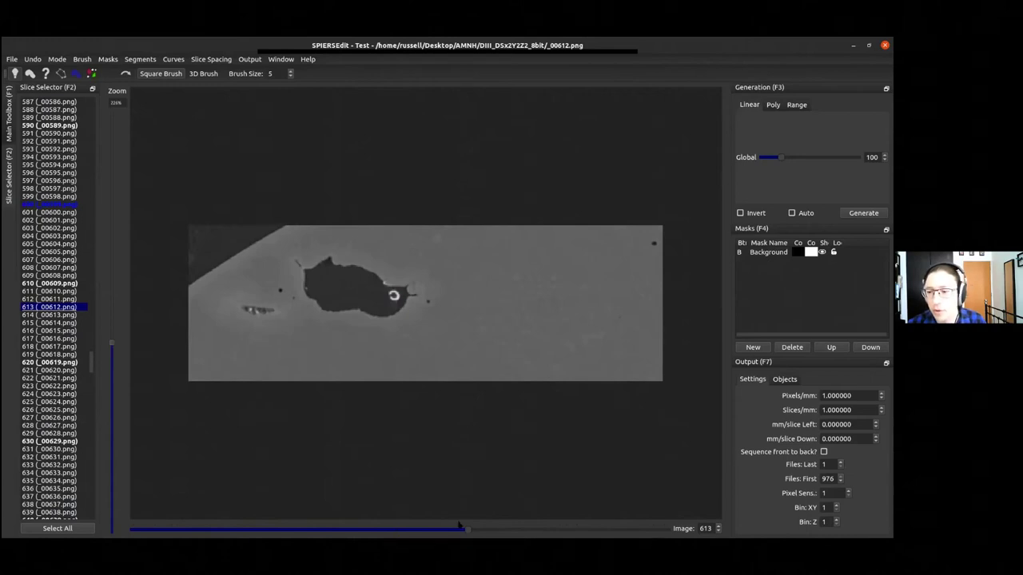
{"action": "left_click_drag", "start_coordinate": [458, 530], "coordinate": [398, 529]}
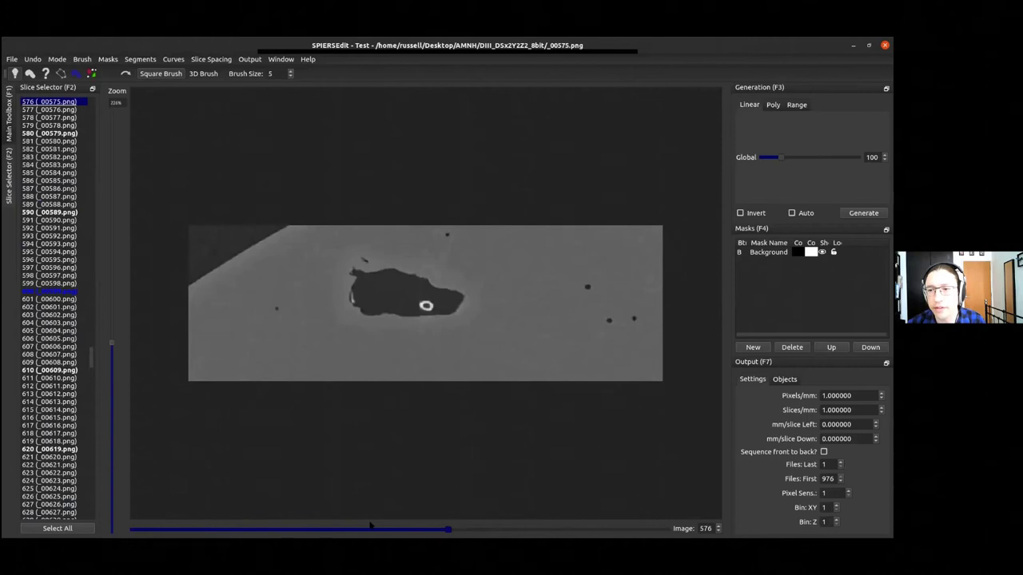
{"action": "left_click_drag", "start_coordinate": [371, 525], "coordinate": [287, 529]}
{"action": "scroll", "coordinate": [53, 273], "scroll_direction": "down", "scroll_amount": 10}
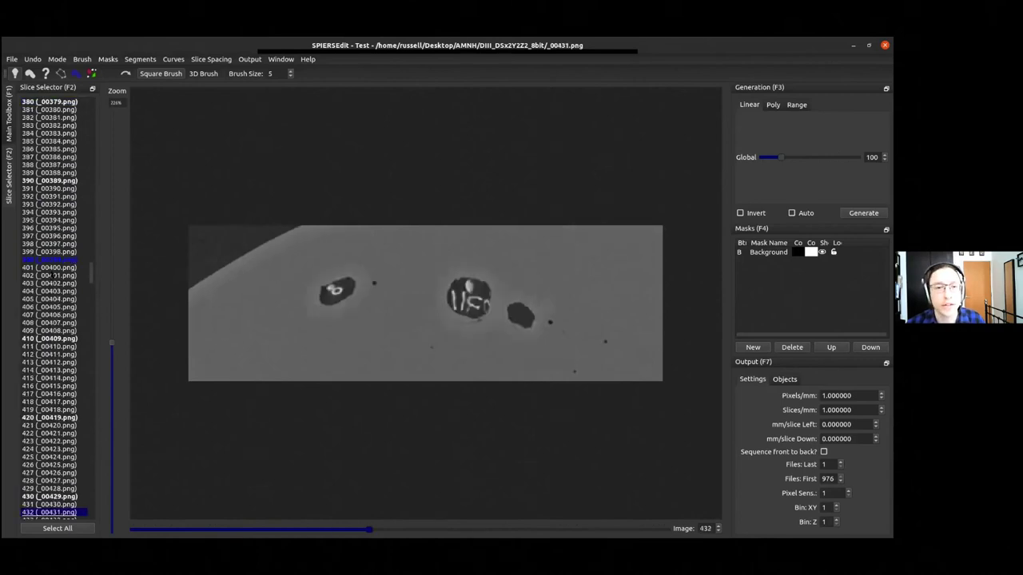
{"action": "scroll", "coordinate": [52, 275], "scroll_direction": "down", "scroll_amount": 5}
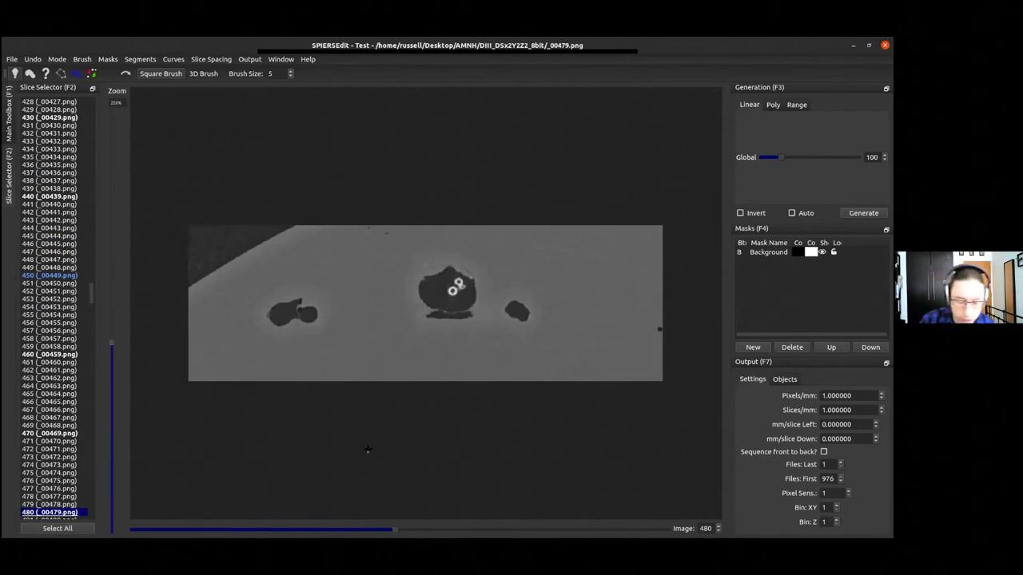
Step through individual slices around slice 480 to examine how the structures change between neighbouring images
{"action": "key", "text": "Down"}
{"action": "key", "text": "Down"}
{"action": "key", "text": "Down"}
{"action": "key", "text": "Up"}
{"action": "key", "text": "Up"}
{"action": "key", "text": "Up"}
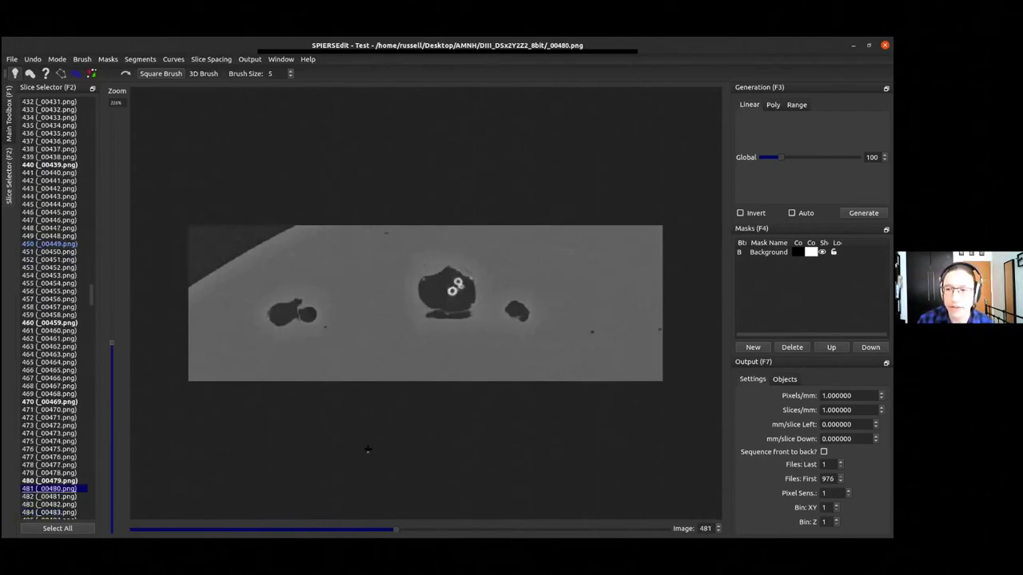
{"action": "key", "text": "Up"}
{"action": "key", "text": "Up"}
{"action": "key", "text": "Up"}
{"action": "key", "text": "Up"}
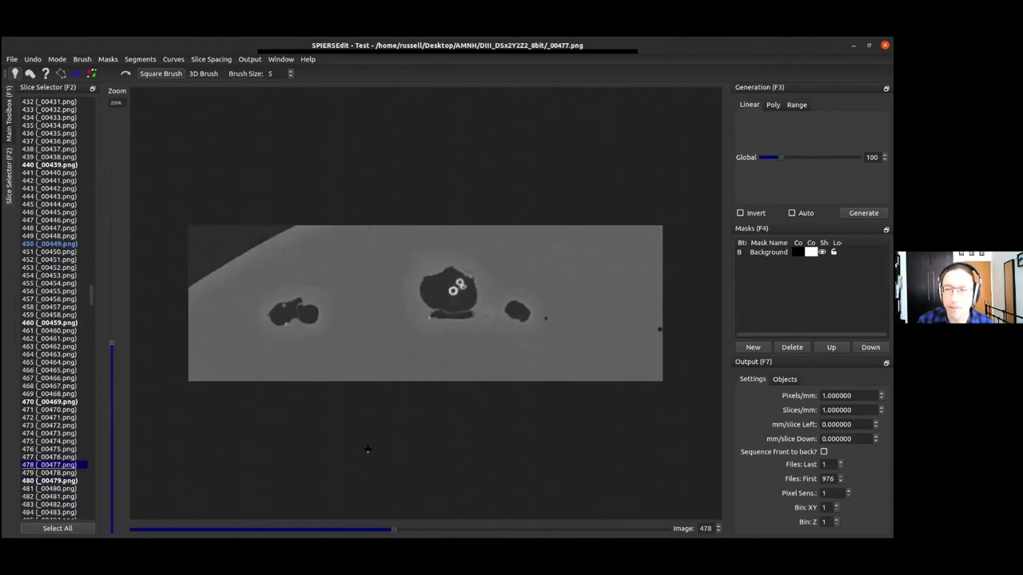
{"action": "key", "text": "Down"}
{"action": "key", "text": "Down"}
{"action": "key", "text": "Down"}
{"action": "key", "text": "Down"}
{"action": "key", "text": "Down"}
{"action": "key", "text": "Down"}
{"action": "key", "text": "Down"}
{"action": "key", "text": "Down"}
{"action": "key", "text": "Down"}
{"action": "key", "text": "Down"}
{"action": "key", "text": "Down"}
{"action": "key", "text": "Down"}
{"action": "key", "text": "Down"}
{"action": "key", "text": "Down"}
{"action": "key", "text": "Down"}
{"action": "key", "text": "Down"}
{"action": "key", "text": "Down"}
{"action": "key", "text": "Down"}
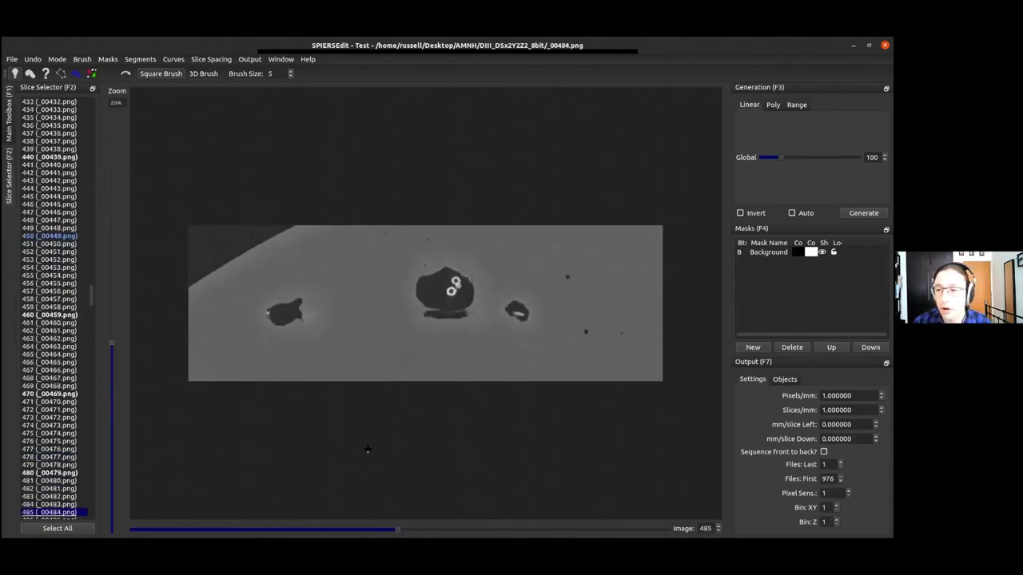
Step forward slice by slice to slice 489 to follow the structures through the specimen
{"action": "key", "text": "Up"}
{"action": "key", "text": "Up"}
{"action": "key", "text": "Up"}
{"action": "key", "text": "Up"}
{"action": "key", "text": "Up"}
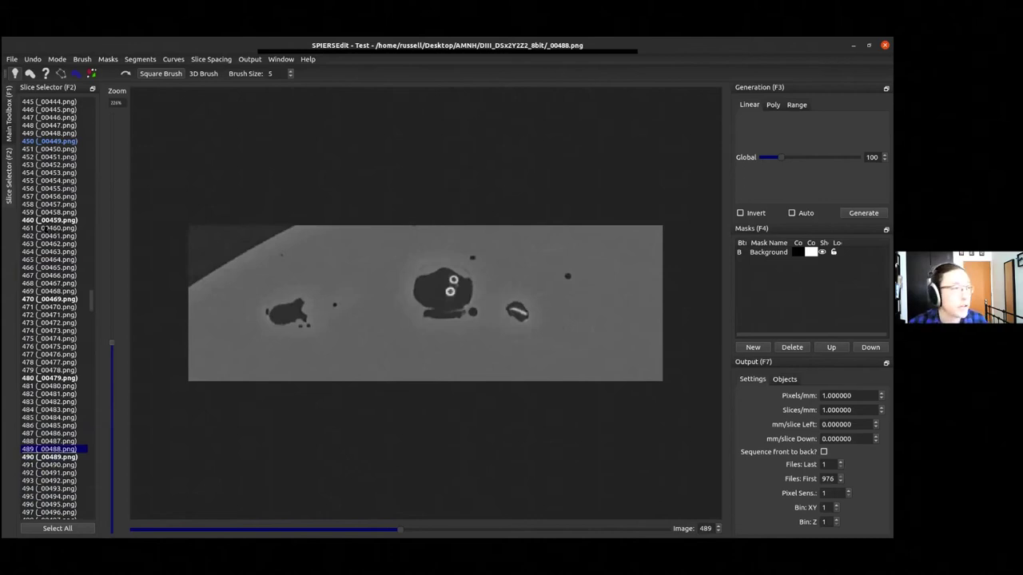
Highlight slice 462 and slice 460 in the slice list while keeping the displayed image
{"action": "left_click", "coordinate": [35, 220]}
{"action": "left_click", "coordinate": [40, 236]}
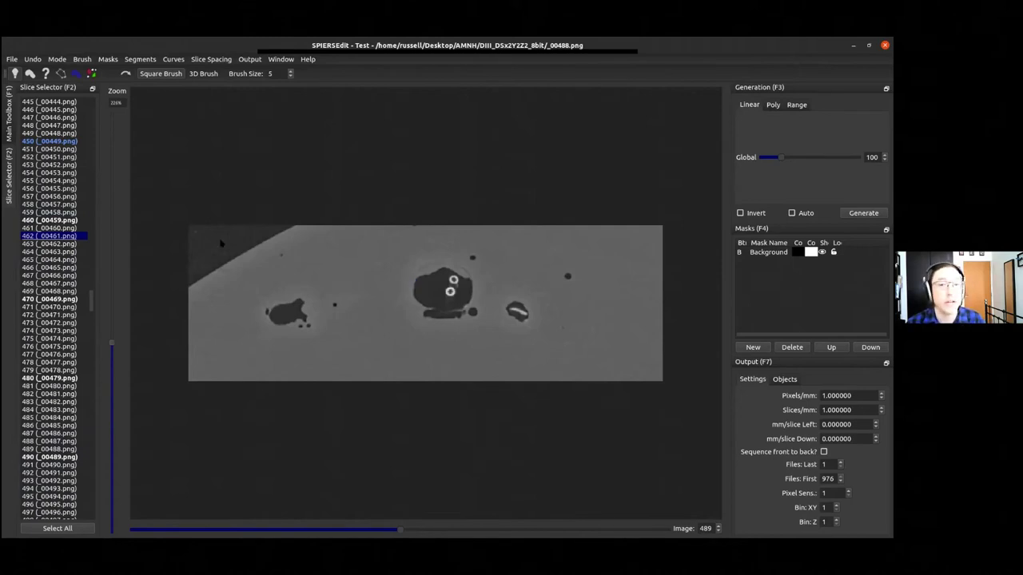
{"action": "left_click", "coordinate": [52, 220]}
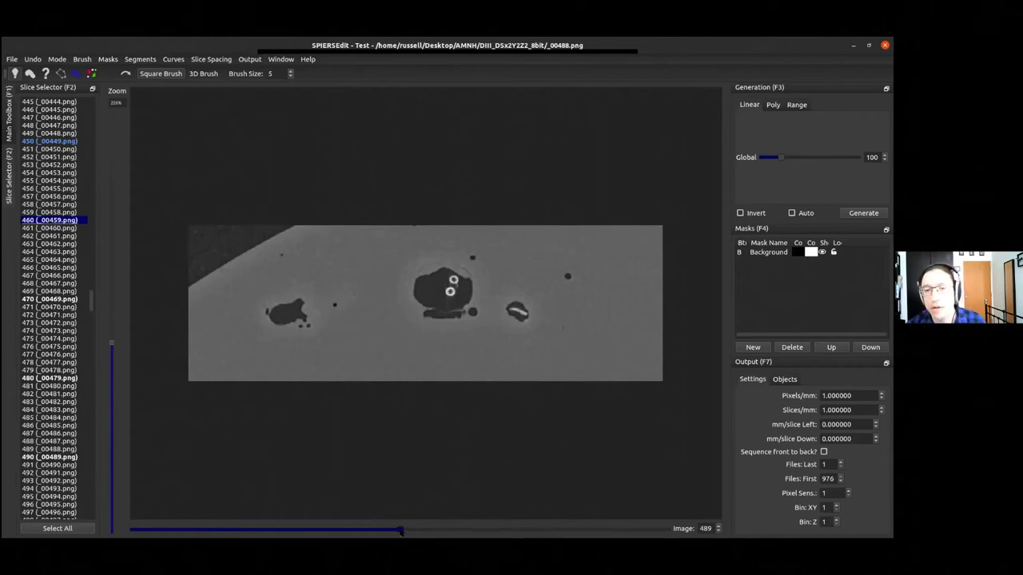
Bring slice 514 into view and highlight other entries in the slice list, ending on slice 536
{"action": "mouse_move", "coordinate": [400, 529]}
{"action": "left_mouse_down"}
{"action": "mouse_move", "coordinate": [446, 530]}
{"action": "mouse_move", "coordinate": [413, 529]}
{"action": "left_mouse_up"}
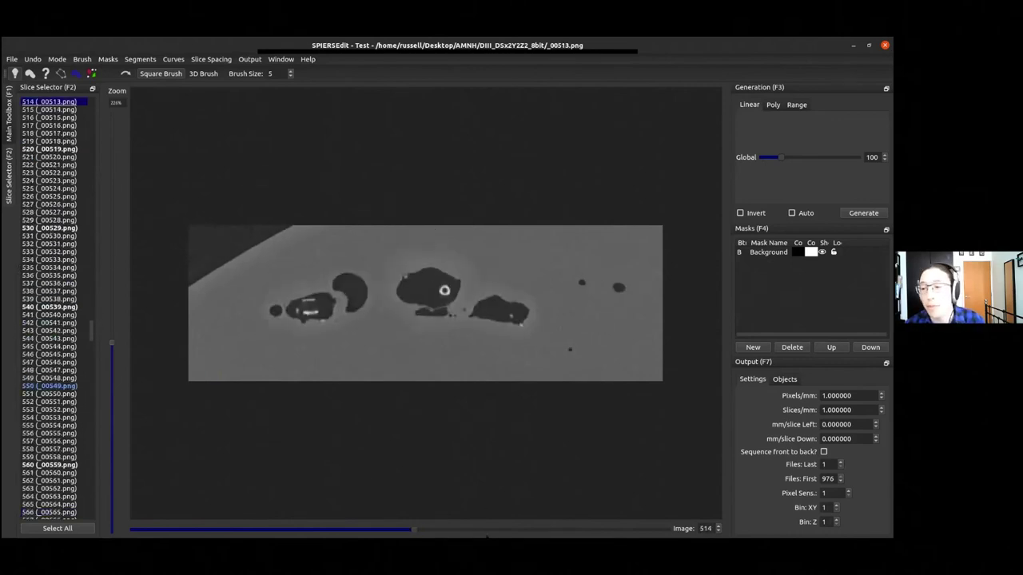
{"action": "left_click", "coordinate": [40, 180]}
{"action": "left_click", "coordinate": [42, 213]}
{"action": "left_click_drag", "start_coordinate": [42, 212], "coordinate": [47, 275]}
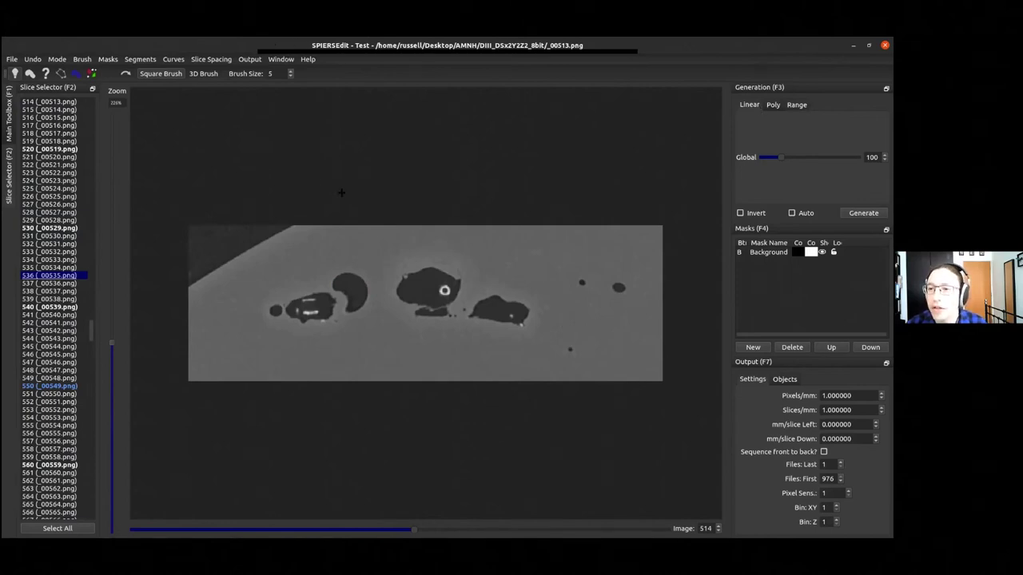
Generate the thresholded image of slice 514 at a linear threshold of 100, and regenerate it with Invert on
{"action": "key", "text": "space"}
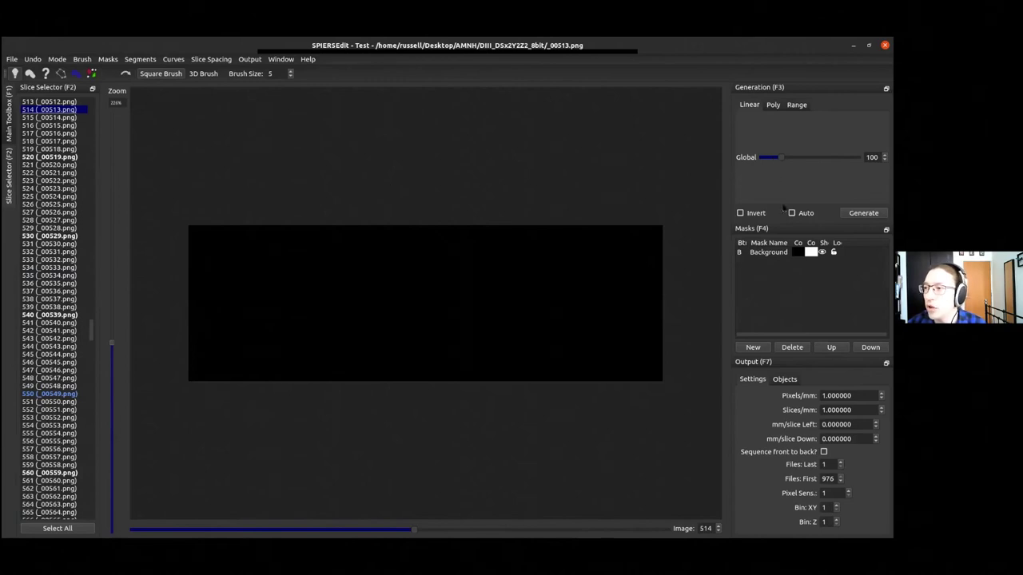
{"action": "left_click", "coordinate": [859, 214]}
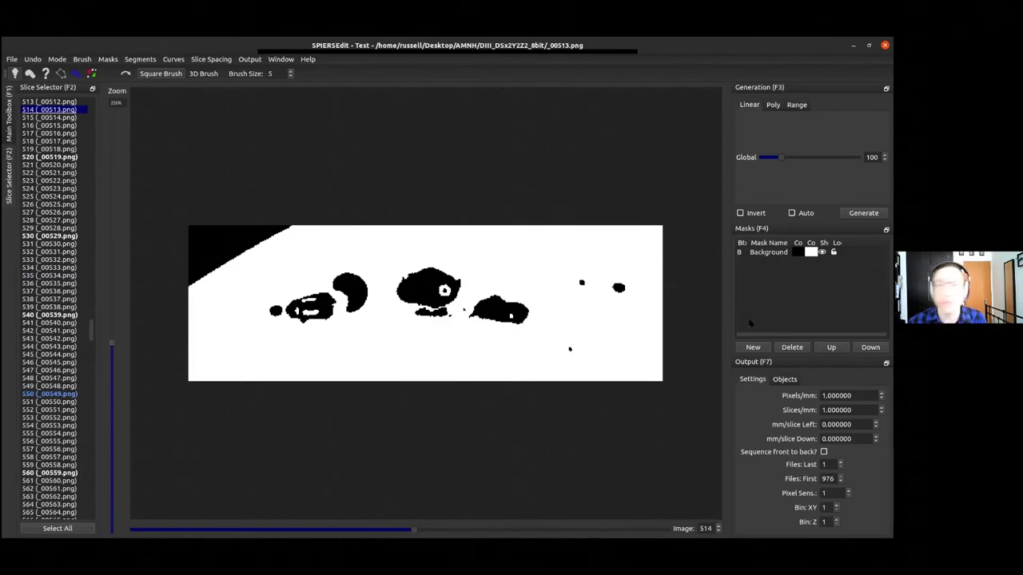
{"action": "left_click", "coordinate": [747, 213]}
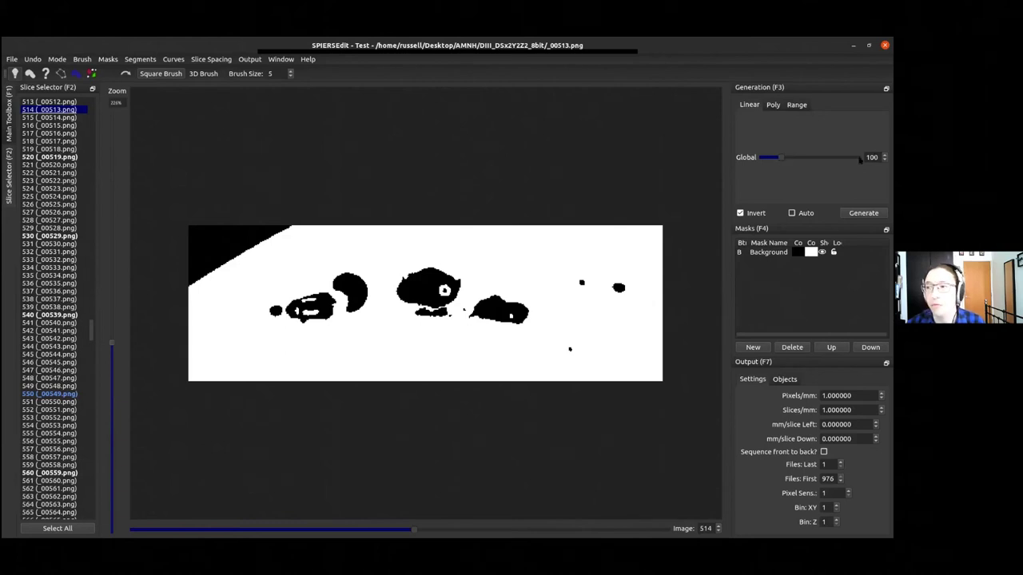
{"action": "key", "text": "Tab"}
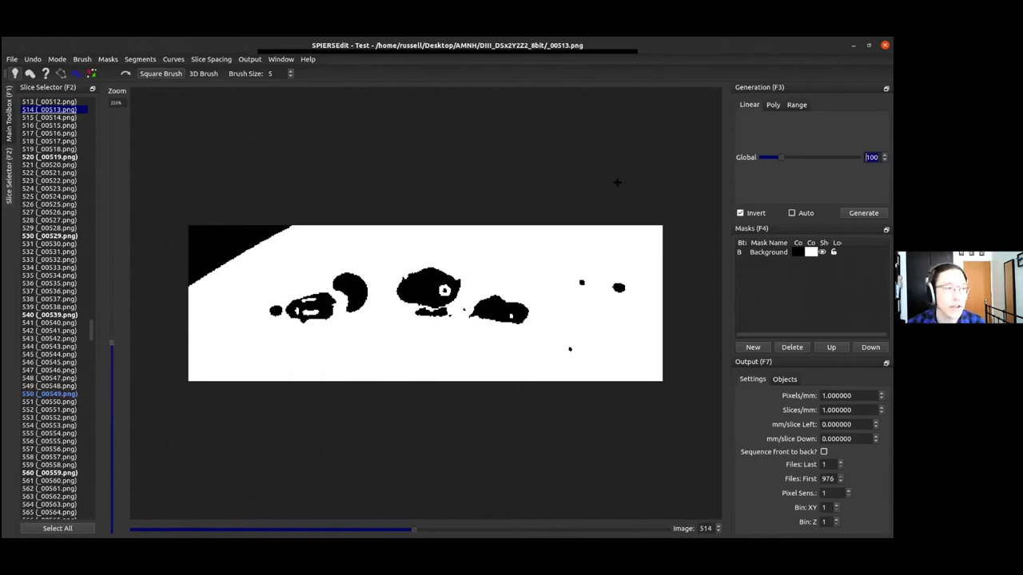
{"action": "left_click", "coordinate": [863, 214]}
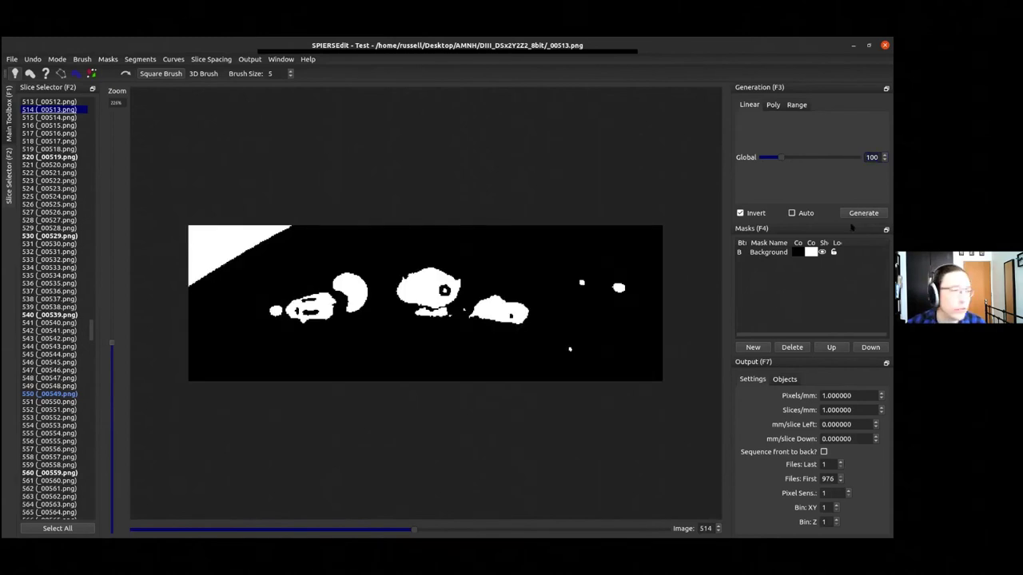
With Auto generation on, try global thresholds between 106 and 67, settle on 79, and turn Auto off
{"action": "left_click", "coordinate": [791, 213]}
{"action": "scroll", "coordinate": [884, 156], "scroll_direction": "up", "scroll_amount": 4}
{"action": "scroll", "coordinate": [884, 157], "scroll_direction": "down", "scroll_amount": 1}
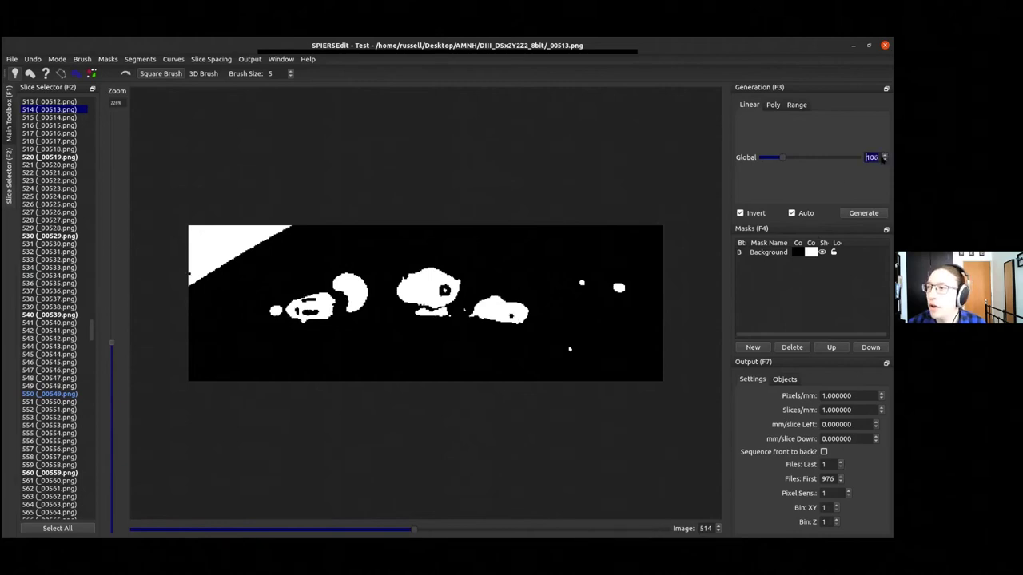
{"action": "scroll", "coordinate": [884, 157], "scroll_direction": "down", "scroll_amount": 8}
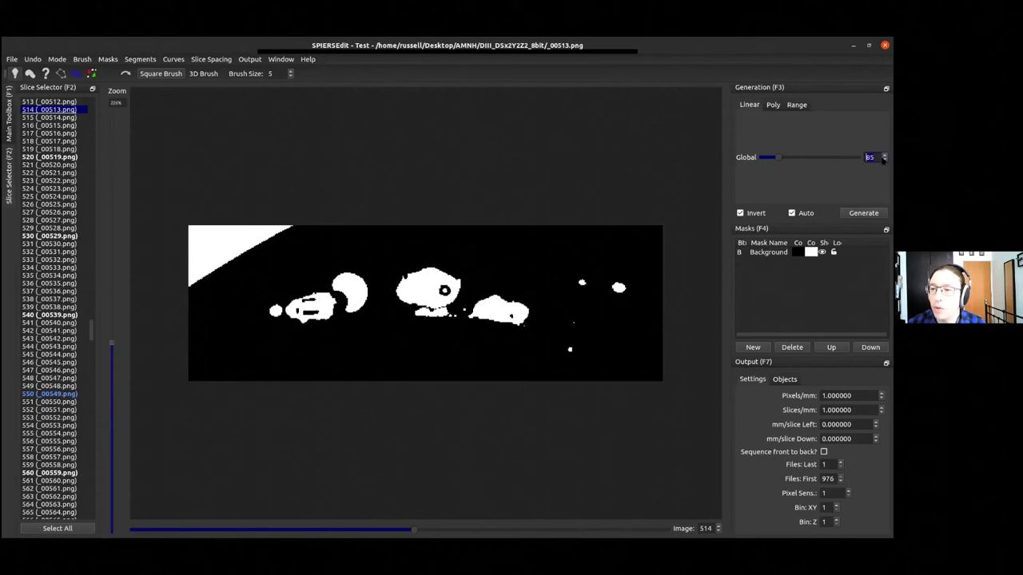
{"action": "scroll", "coordinate": [884, 159], "scroll_direction": "down", "scroll_amount": 4}
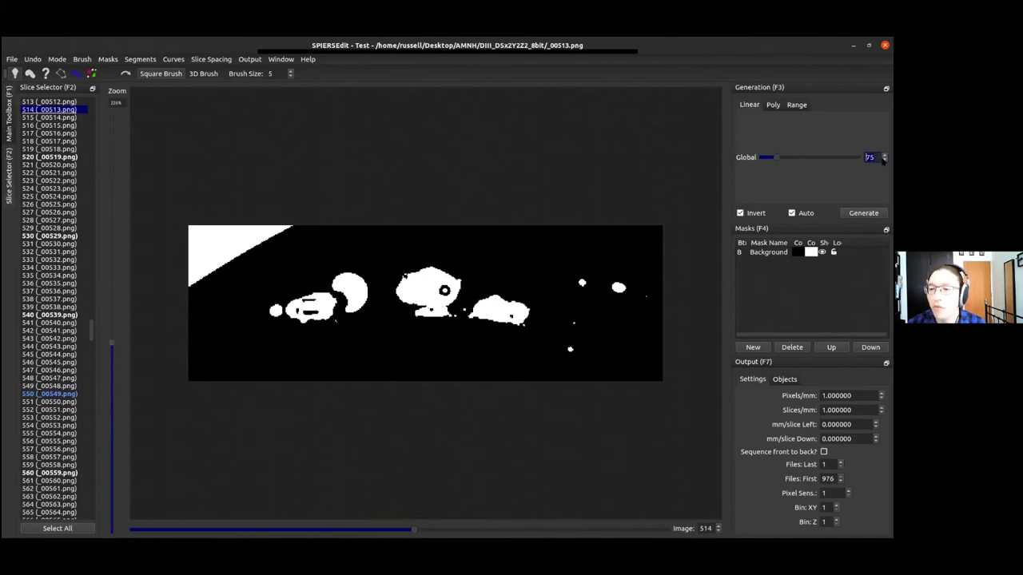
{"action": "scroll", "coordinate": [884, 157], "scroll_direction": "down", "scroll_amount": 4}
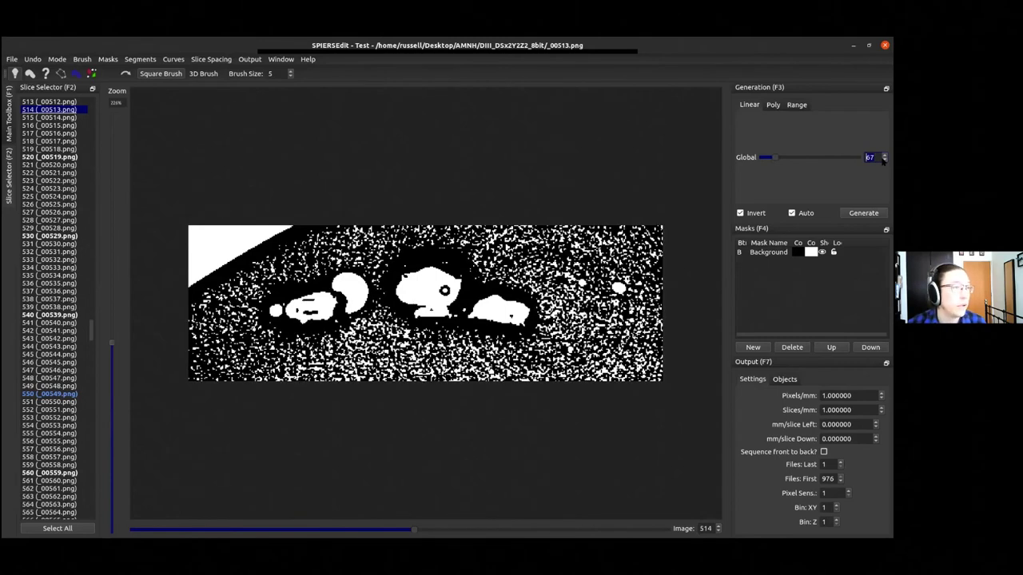
{"action": "scroll", "coordinate": [884, 158], "scroll_direction": "up", "scroll_amount": 2}
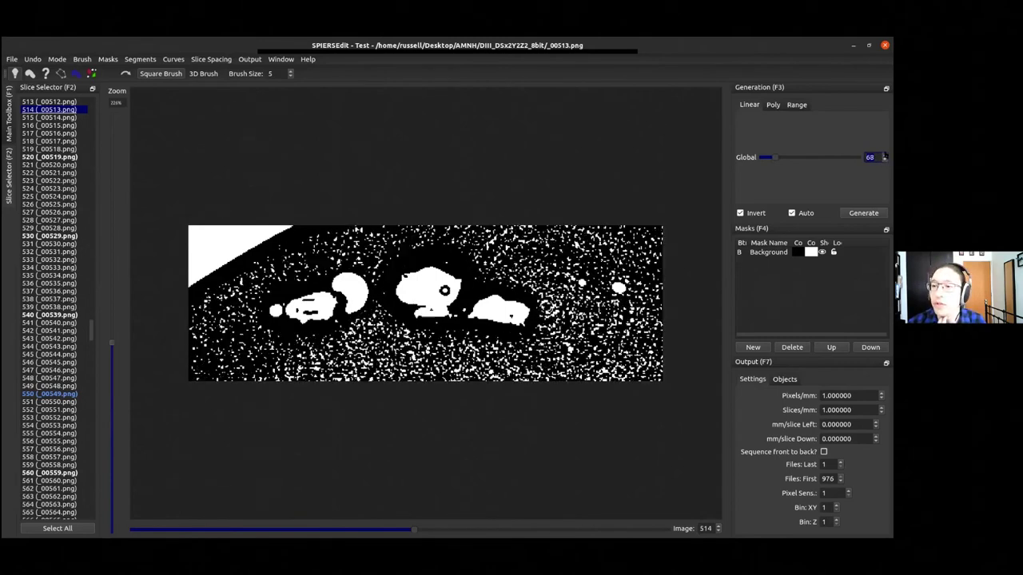
{"action": "scroll", "coordinate": [883, 158], "scroll_direction": "up", "scroll_amount": 3}
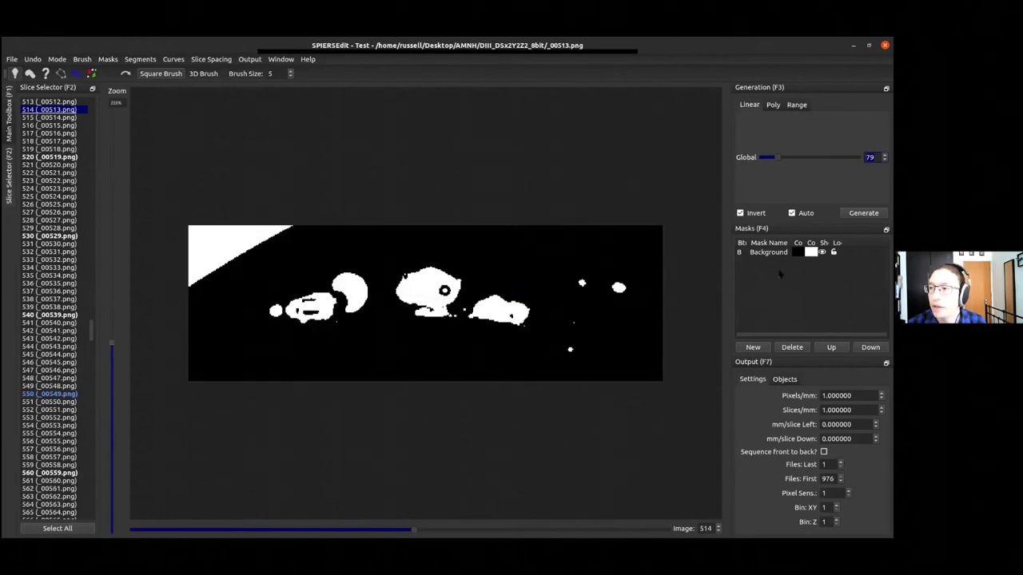
{"action": "left_click", "coordinate": [791, 213]}
{"action": "left_click", "coordinate": [791, 213]}
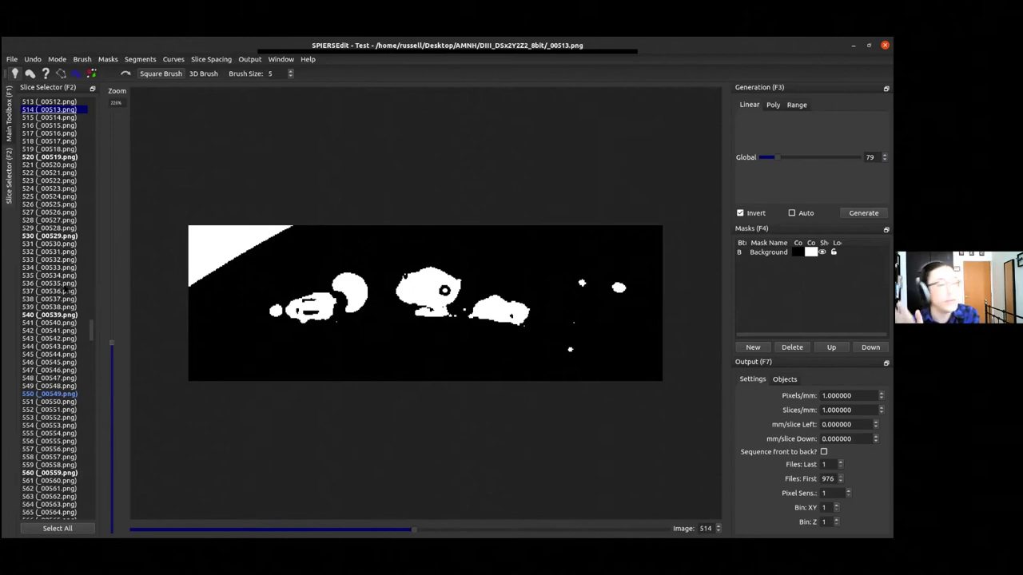
Generate the inverted linear threshold for all slices and check the thresholded stack up to slice 563
{"action": "left_click", "coordinate": [44, 530]}
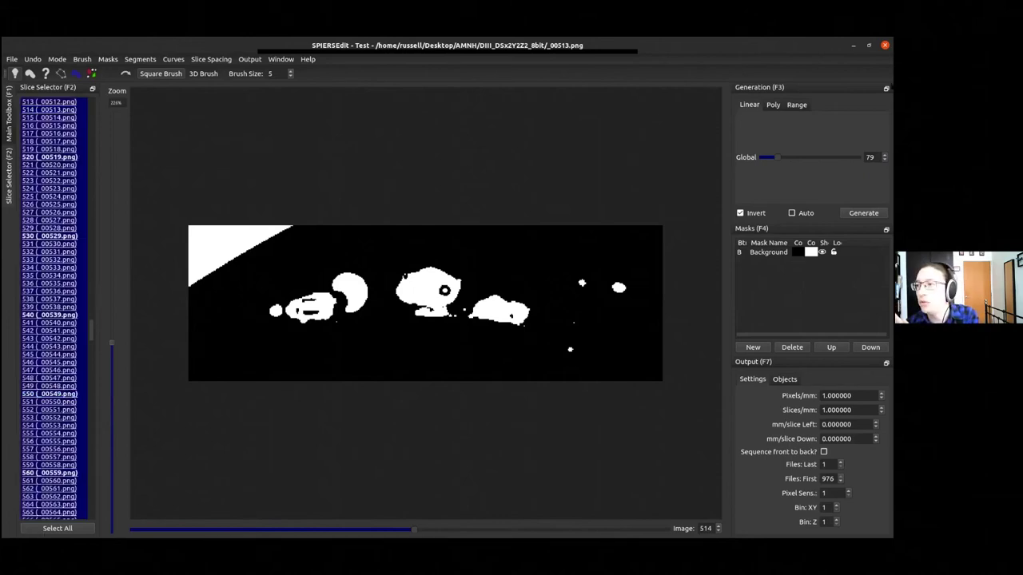
{"action": "left_click", "coordinate": [847, 212]}
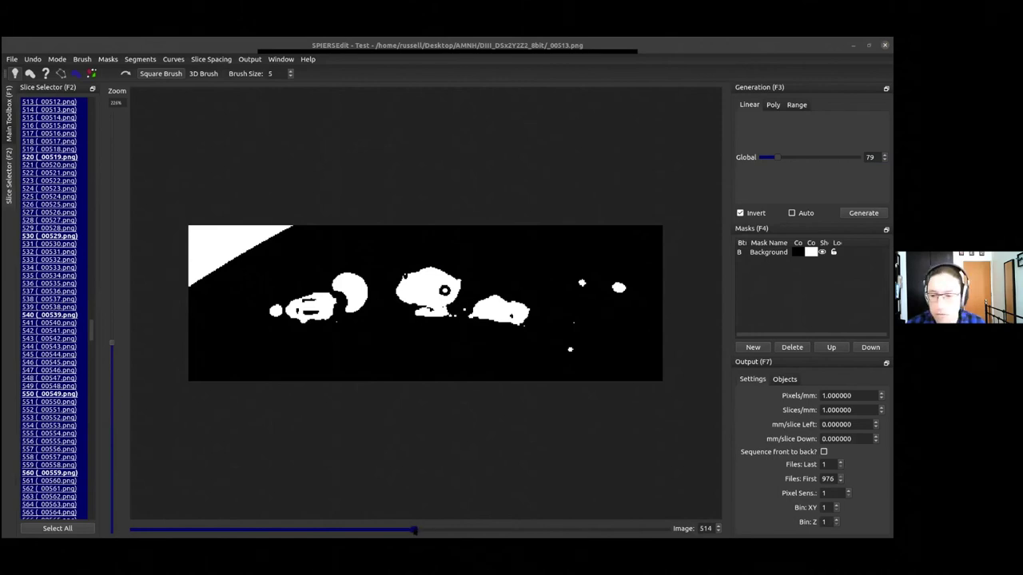
{"action": "left_click_drag", "start_coordinate": [391, 533], "coordinate": [439, 504]}
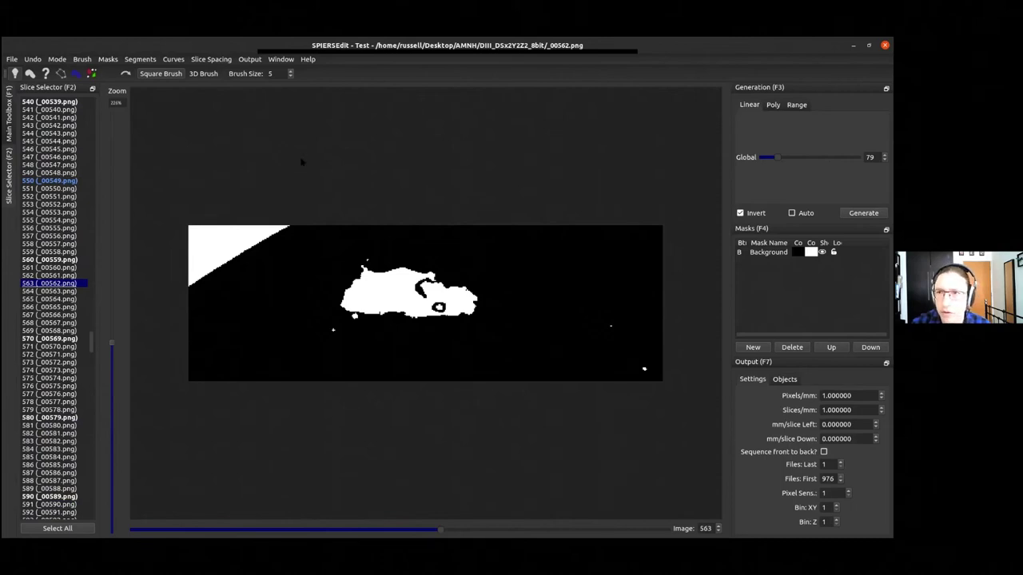
Render the thresholded dataset in SPIERSview, rotate and pan the 3D model to examine the specimen and bubbles, and select its object
{"action": "key", "text": "ctrl+v"}
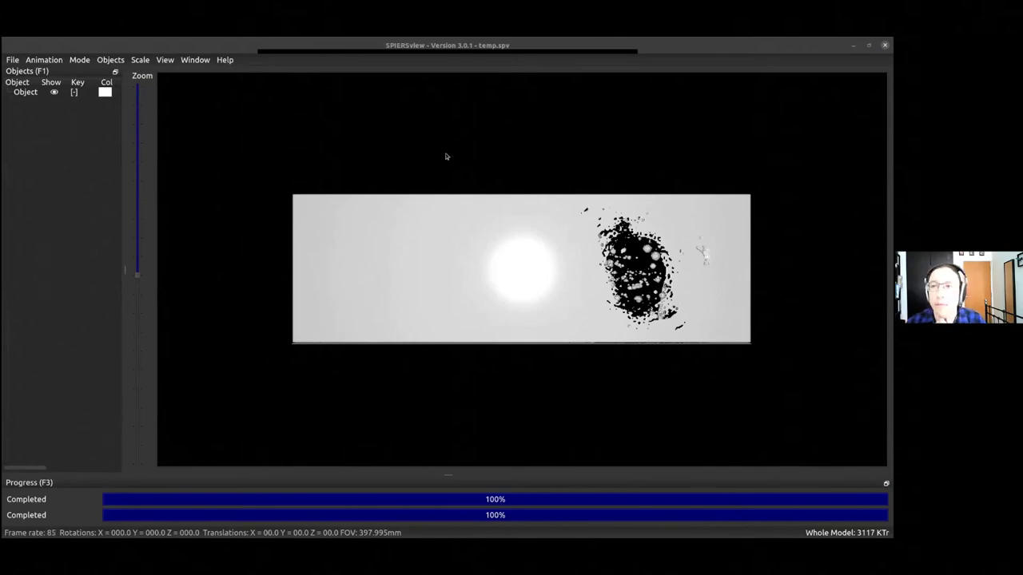
{"action": "left_click_drag", "start_coordinate": [448, 155], "coordinate": [439, 194]}
{"action": "left_click_drag", "start_coordinate": [438, 245], "coordinate": [439, 283]}
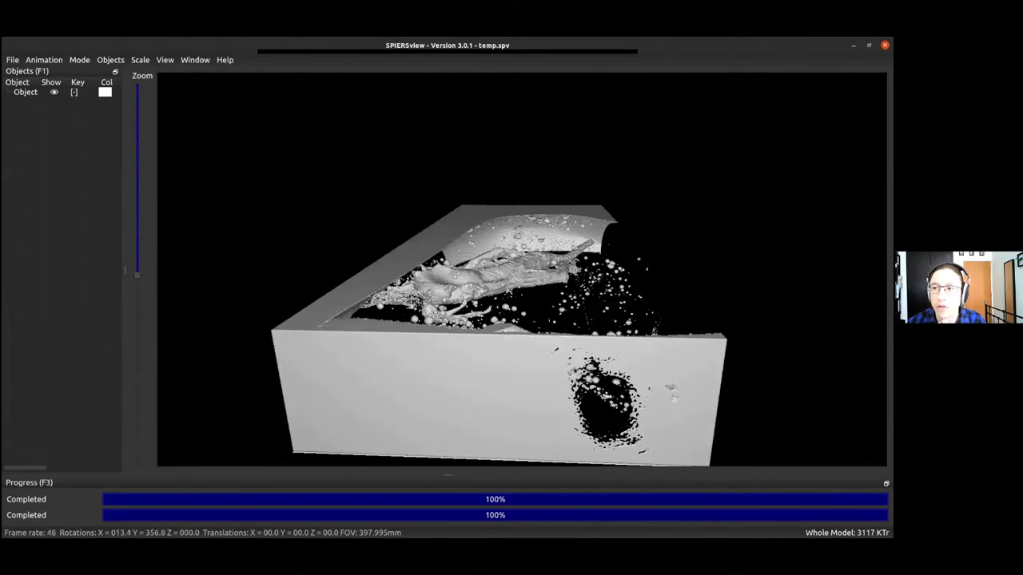
{"action": "left_click_drag", "start_coordinate": [343, 171], "coordinate": [351, 210]}
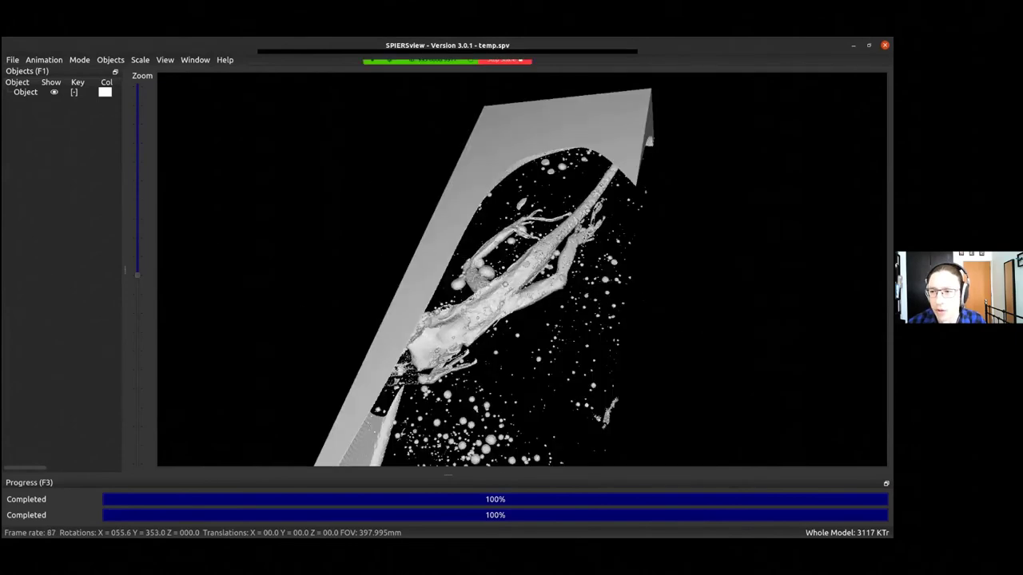
{"action": "left_click_drag", "start_coordinate": [339, 256], "coordinate": [504, 220]}
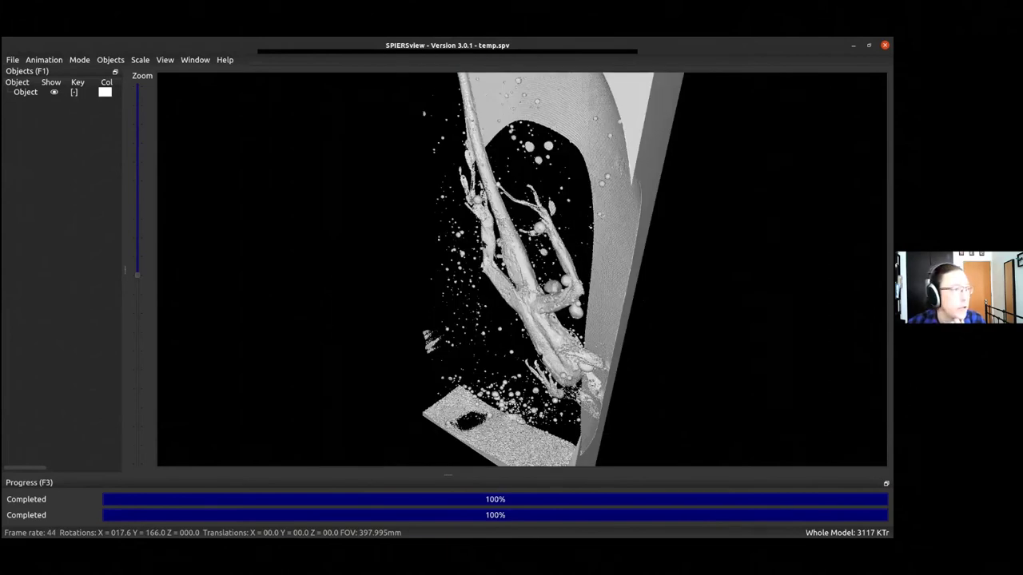
{"action": "left_click_drag", "start_coordinate": [476, 240], "coordinate": [481, 284]}
{"action": "left_click_drag", "start_coordinate": [440, 153], "coordinate": [395, 179]}
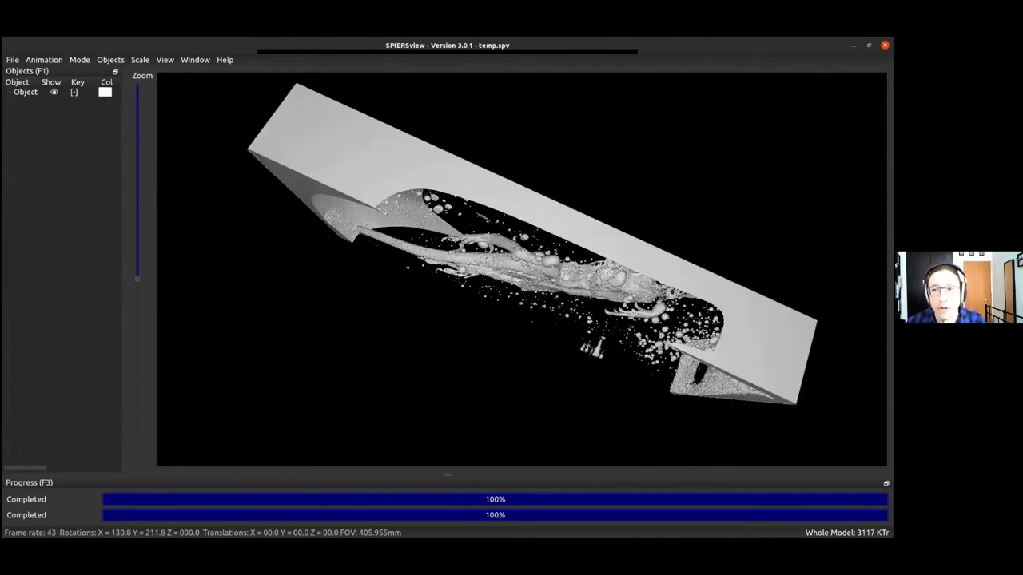
{"action": "left_click_drag", "start_coordinate": [437, 208], "coordinate": [417, 140]}
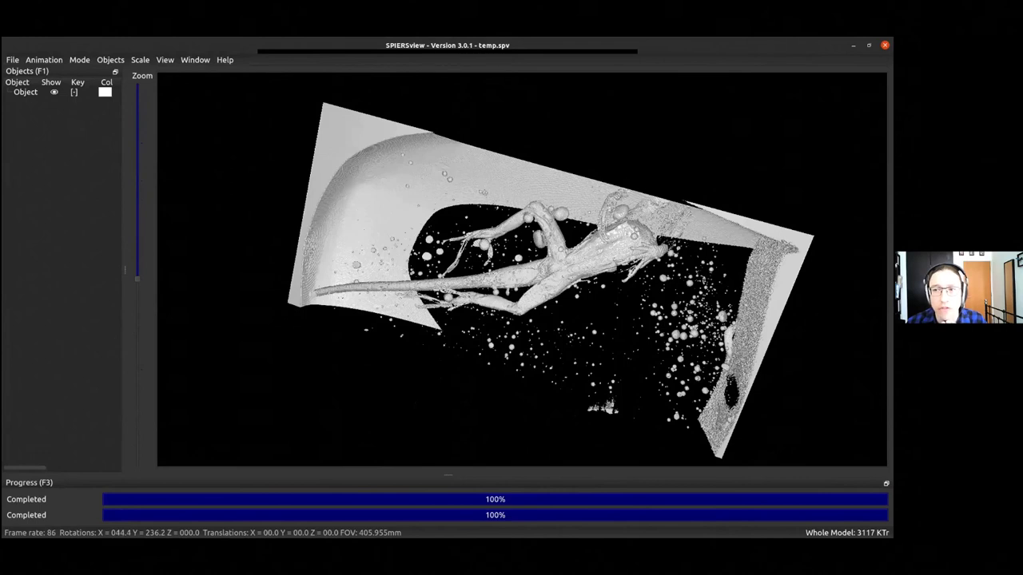
{"action": "left_click_drag", "start_coordinate": [390, 246], "coordinate": [377, 246]}
{"action": "left_click_drag", "start_coordinate": [632, 175], "coordinate": [567, 337]}
{"action": "left_click_drag", "start_coordinate": [607, 257], "coordinate": [541, 253]}
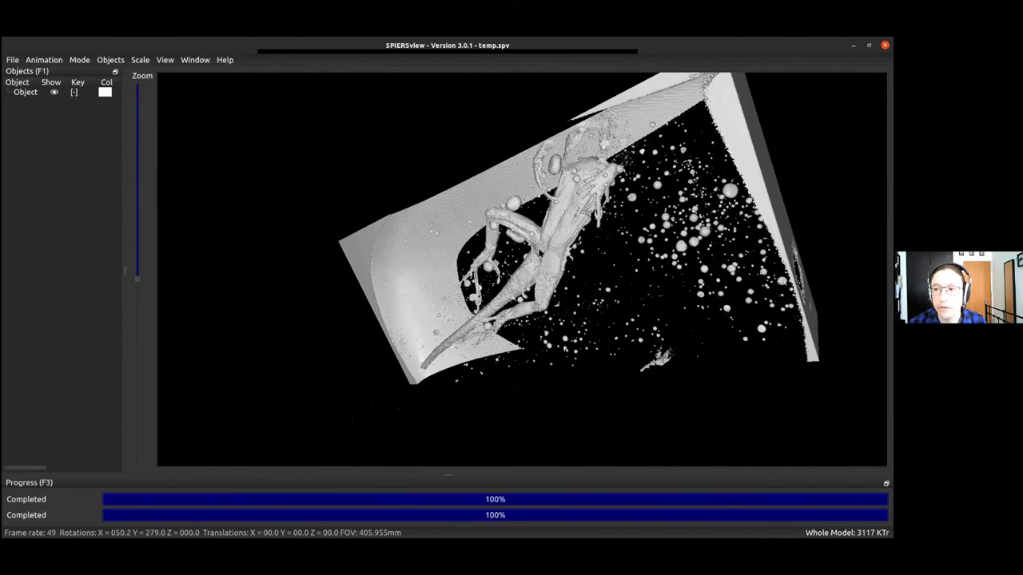
{"action": "left_click_drag", "start_coordinate": [451, 266], "coordinate": [459, 266]}
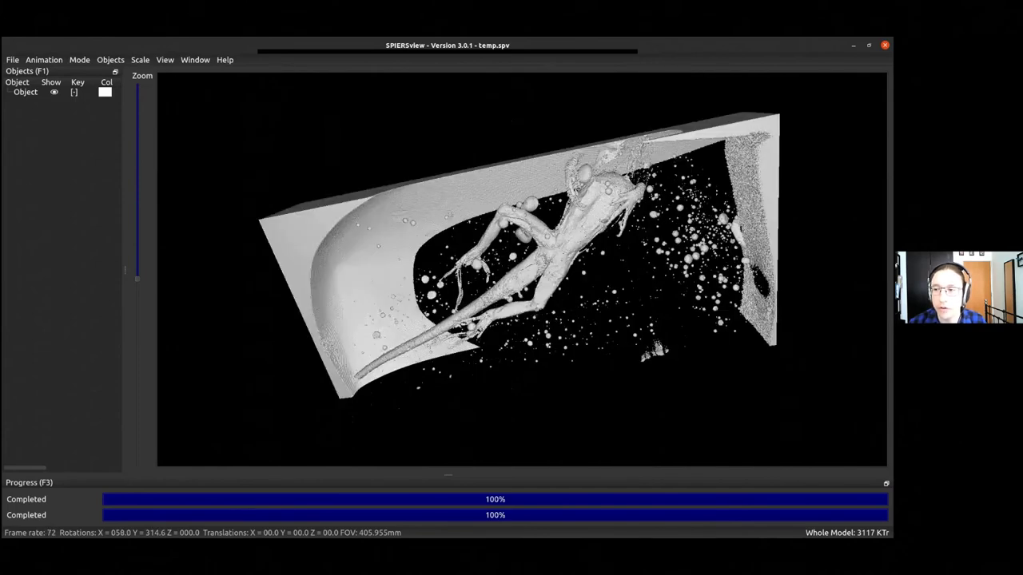
{"action": "right_click_drag", "start_coordinate": [569, 240], "coordinate": [524, 246]}
{"action": "left_click_drag", "start_coordinate": [519, 271], "coordinate": [512, 260]}
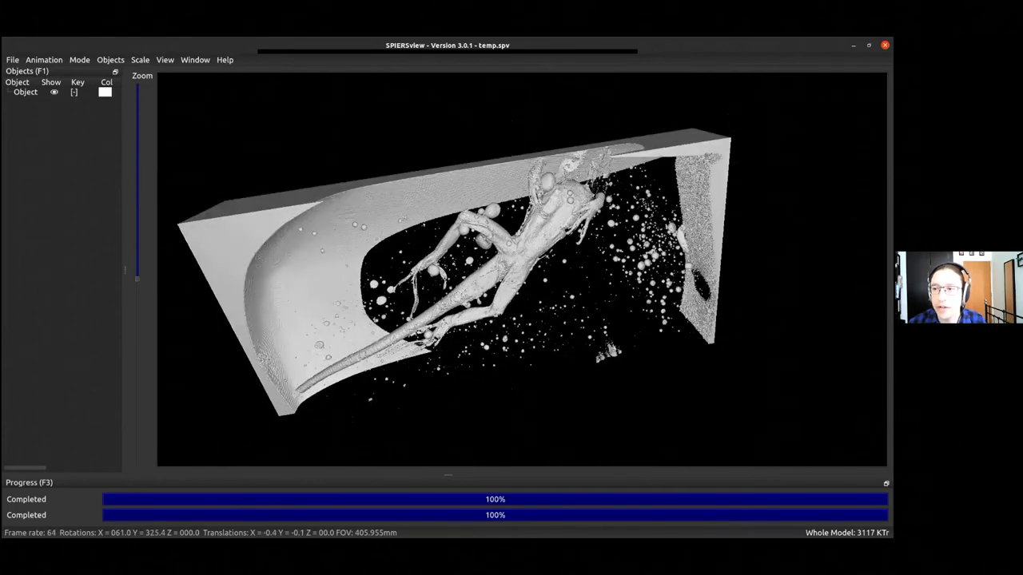
{"action": "right_click_drag", "start_coordinate": [513, 261], "coordinate": [542, 265]}
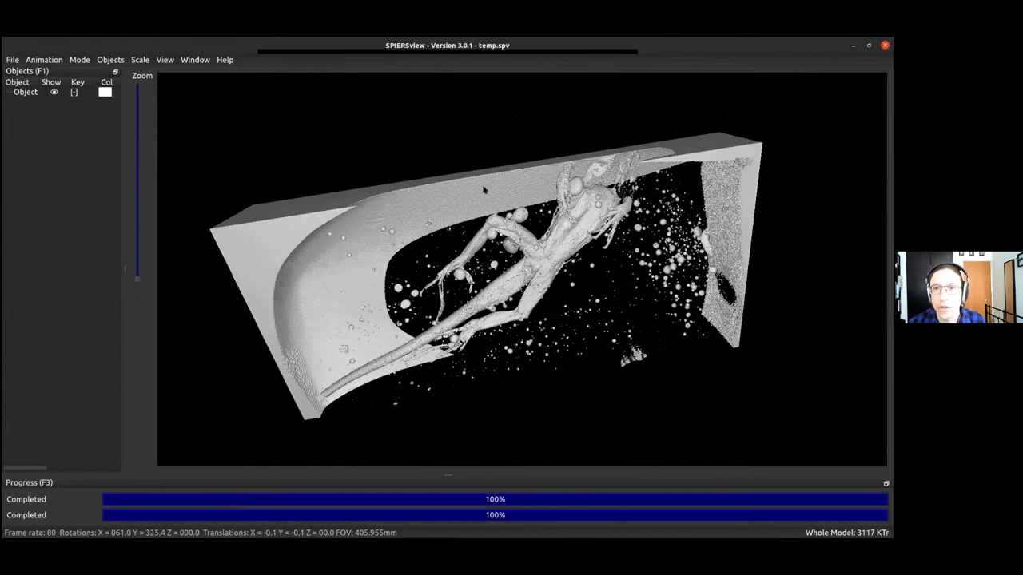
{"action": "left_click_drag", "start_coordinate": [484, 190], "coordinate": [511, 281]}
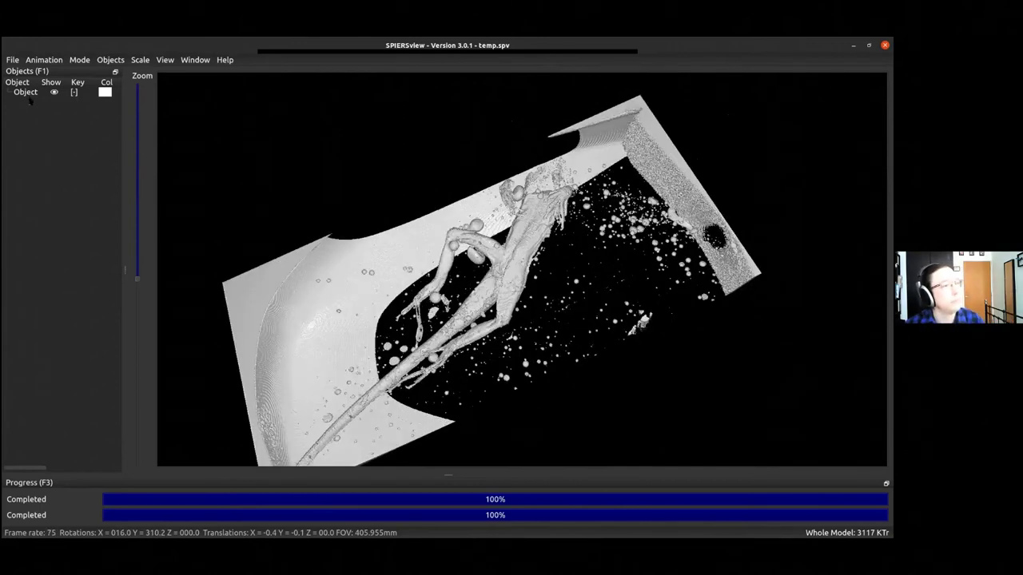
{"action": "left_click", "coordinate": [30, 99]}
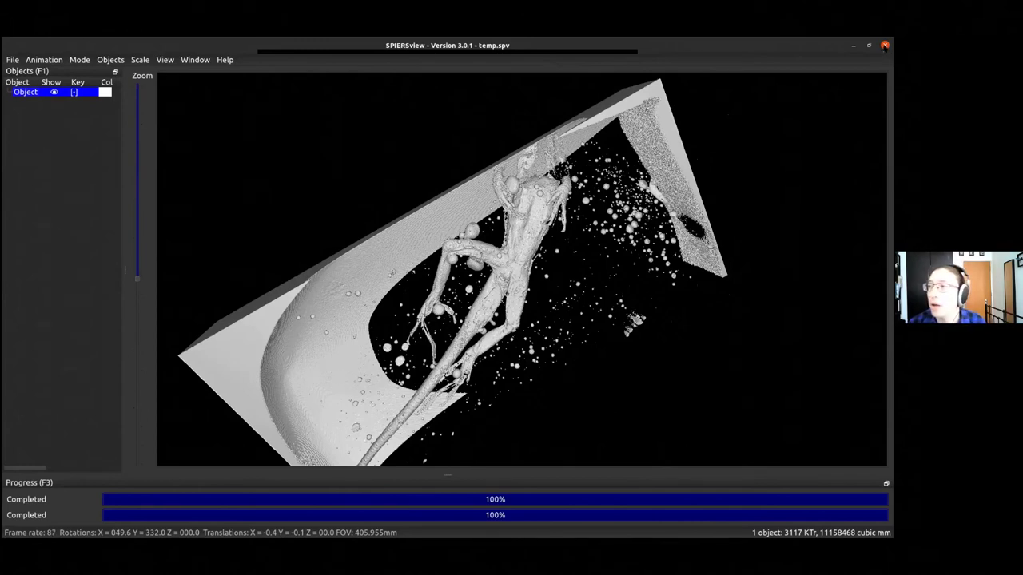
Close SPIERSview and compare the source and thresholded images of slice 563 in SPIERSedit
{"action": "key", "text": "ctrl+q"}
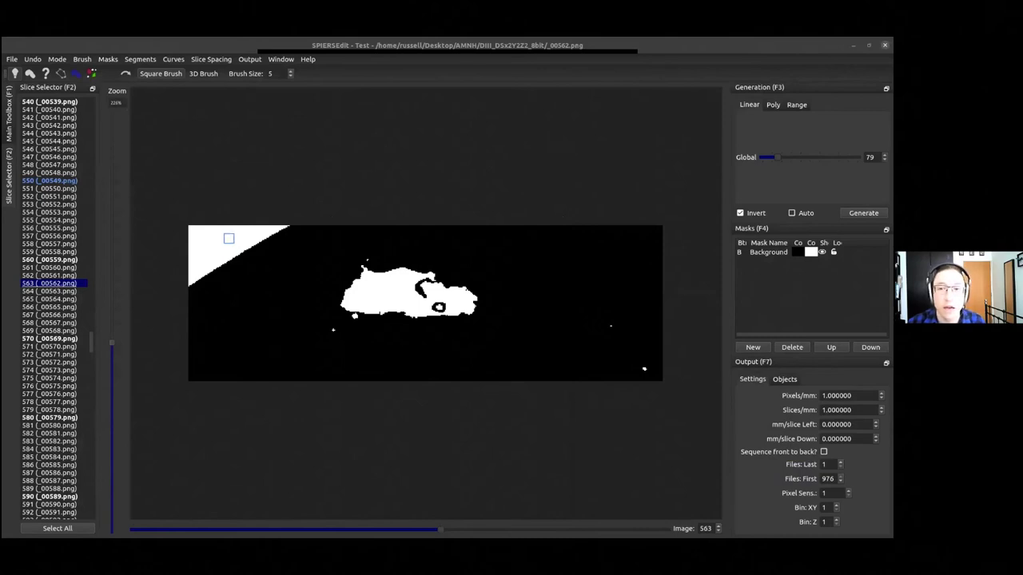
{"action": "left_click", "coordinate": [290, 249]}
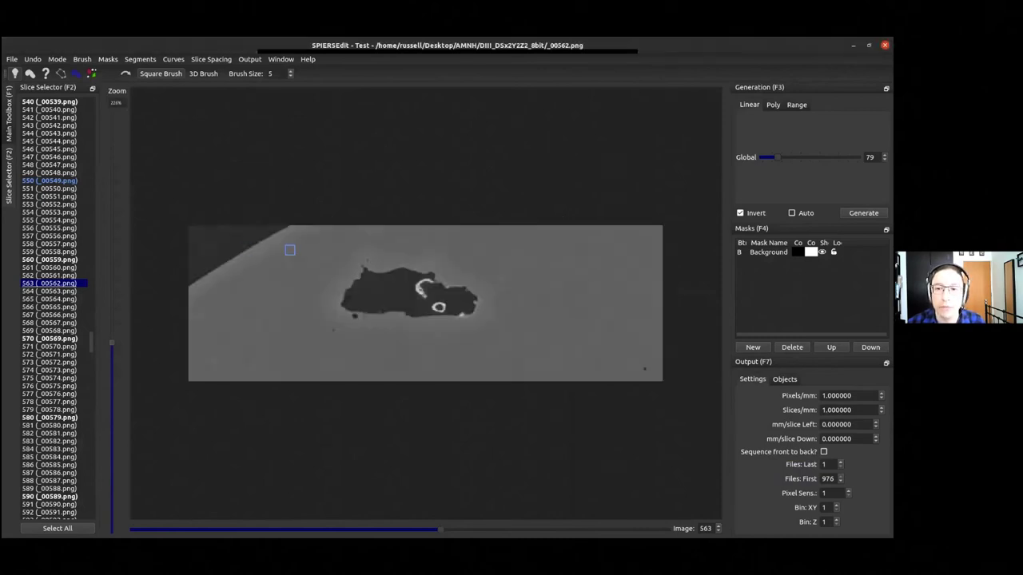
{"action": "key", "text": "space"}
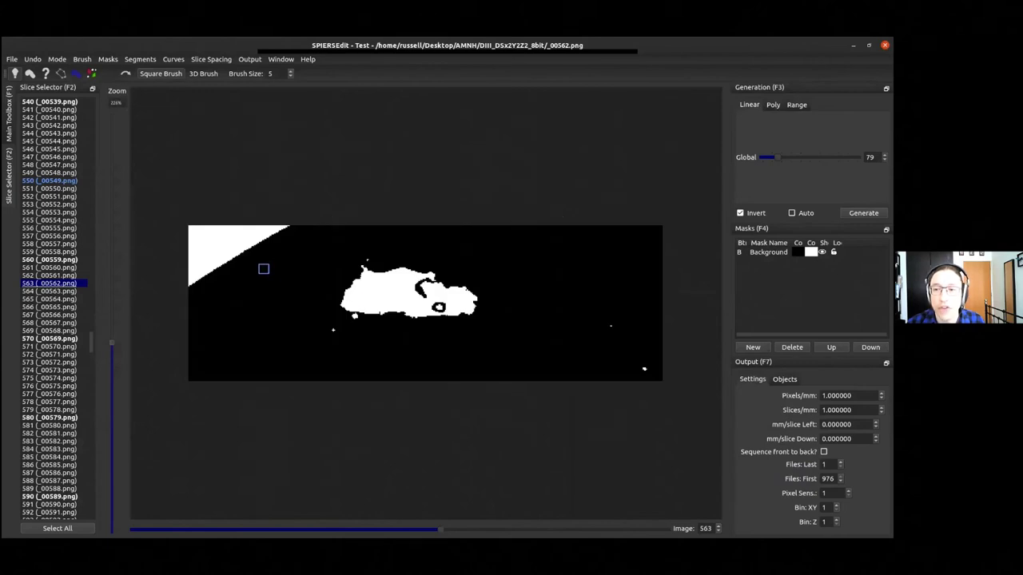
Compare slice 563's source and thresholded images, and set up Brightness mode with a round brush instead of the square one
{"action": "key", "text": "space"}
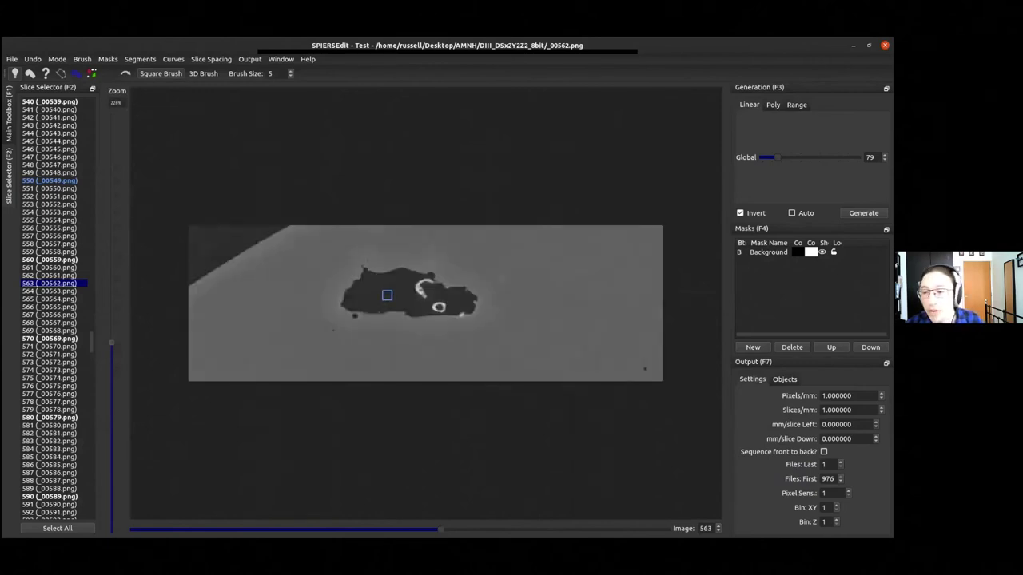
{"action": "key", "text": "space"}
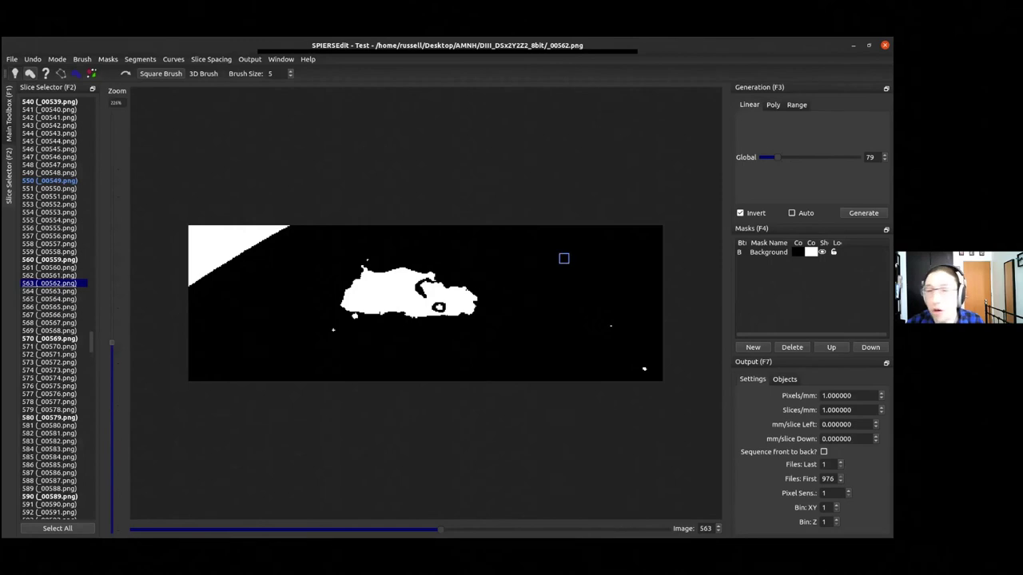
{"action": "left_click", "coordinate": [159, 73]}
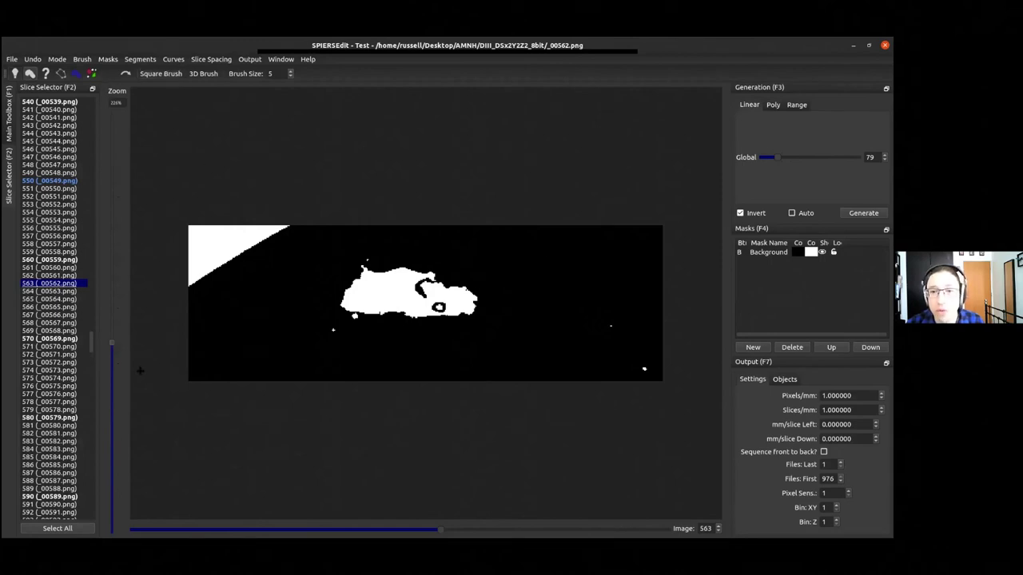
{"action": "left_click", "coordinate": [9, 130]}
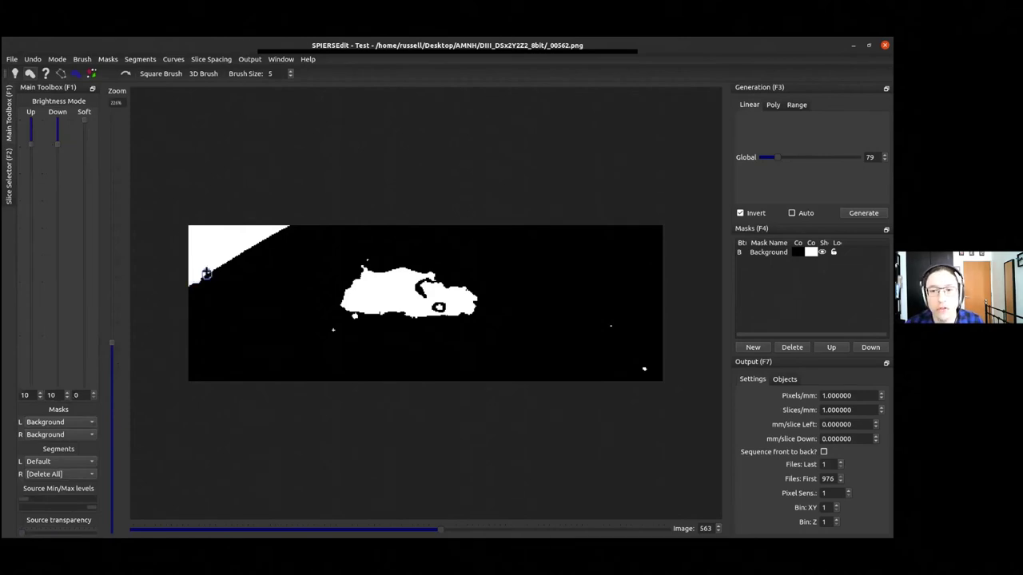
Paint the white corner area black on slices 563 and 562, enlarging the brush to 21, and check slice 562 against its source image
{"action": "mouse_move", "coordinate": [204, 258]}
{"action": "left_mouse_down"}
{"action": "mouse_move", "coordinate": [193, 265]}
{"action": "mouse_move", "coordinate": [243, 247]}
{"action": "mouse_move", "coordinate": [230, 246]}
{"action": "left_mouse_up"}
{"action": "scroll", "coordinate": [270, 73], "scroll_direction": "up", "scroll_amount": 2}
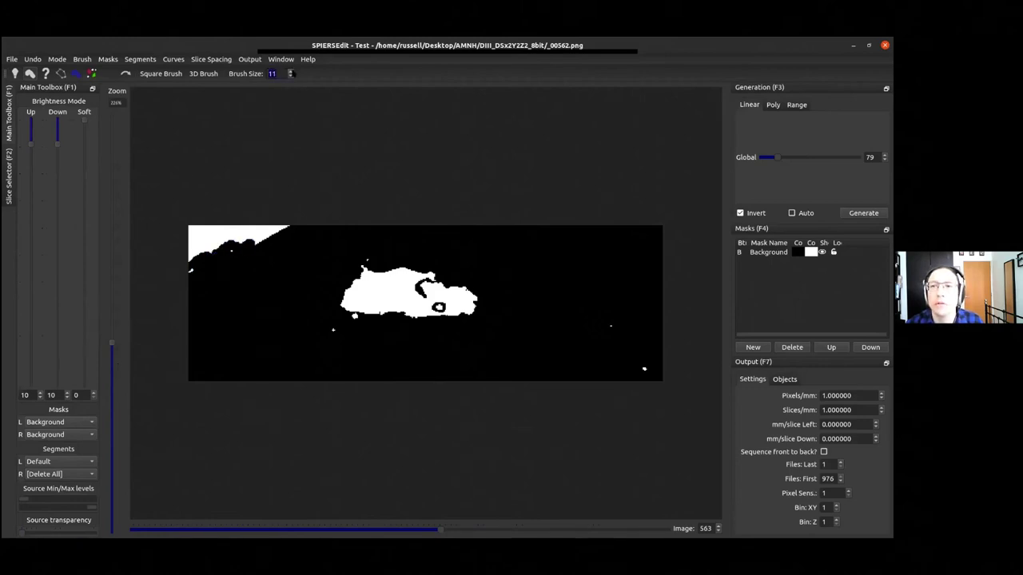
{"action": "scroll", "coordinate": [272, 73], "scroll_direction": "up", "scroll_amount": 6}
{"action": "mouse_move", "coordinate": [207, 249]}
{"action": "left_mouse_down"}
{"action": "mouse_move", "coordinate": [285, 209]}
{"action": "mouse_move", "coordinate": [194, 255]}
{"action": "mouse_move", "coordinate": [293, 223]}
{"action": "mouse_move", "coordinate": [157, 251]}
{"action": "left_mouse_up"}
{"action": "key", "text": "comma"}
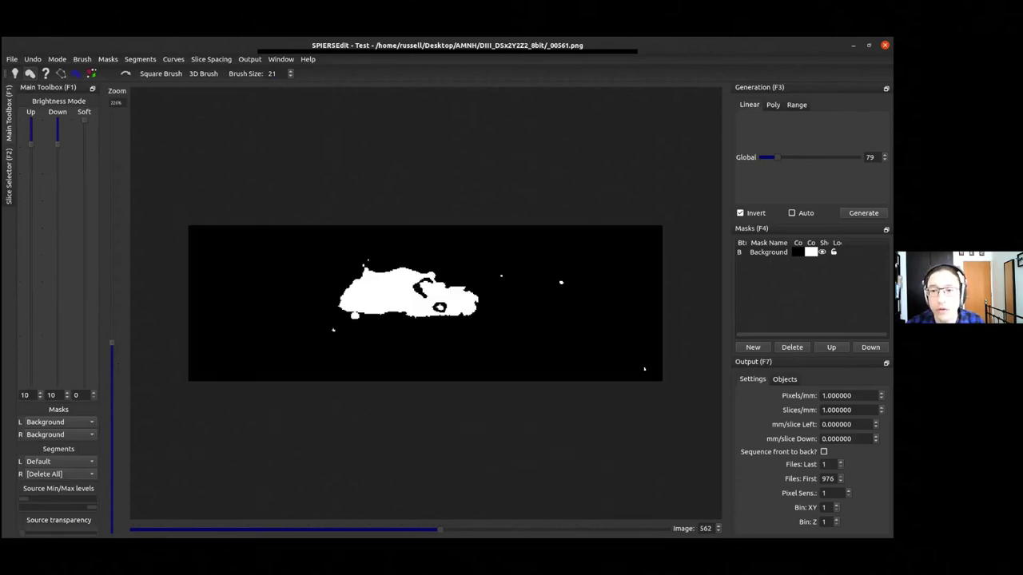
{"action": "key", "text": "space"}
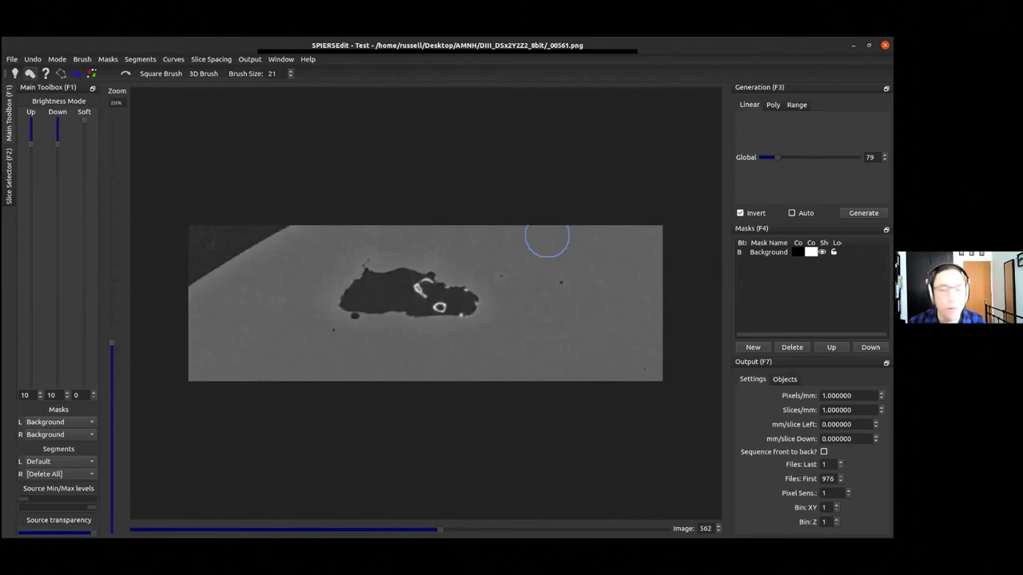
{"action": "key", "text": "space"}
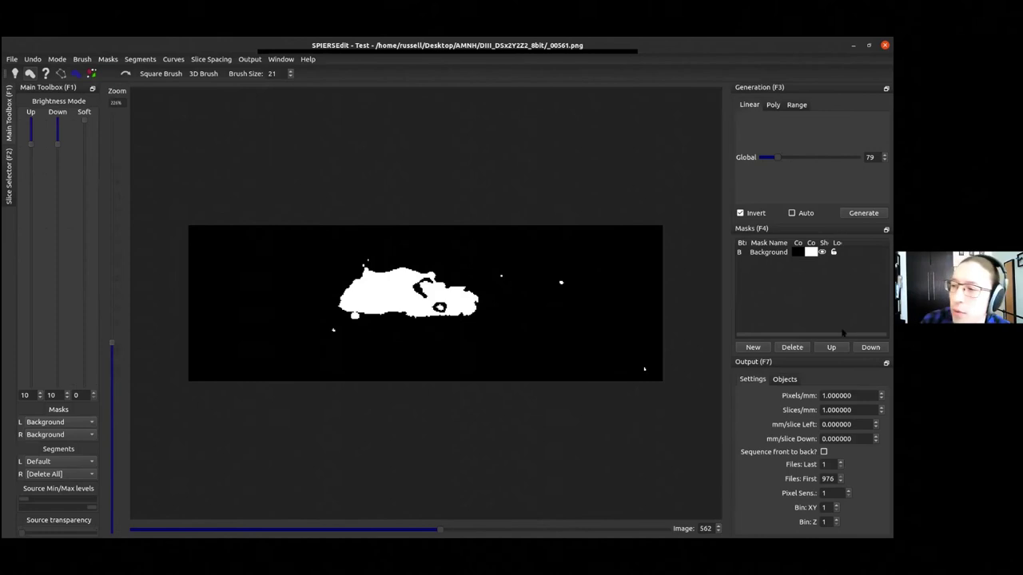
Create a new mask and rename it Mr Lizard
{"action": "left_click", "coordinate": [747, 348]}
{"action": "left_click", "coordinate": [765, 262]}
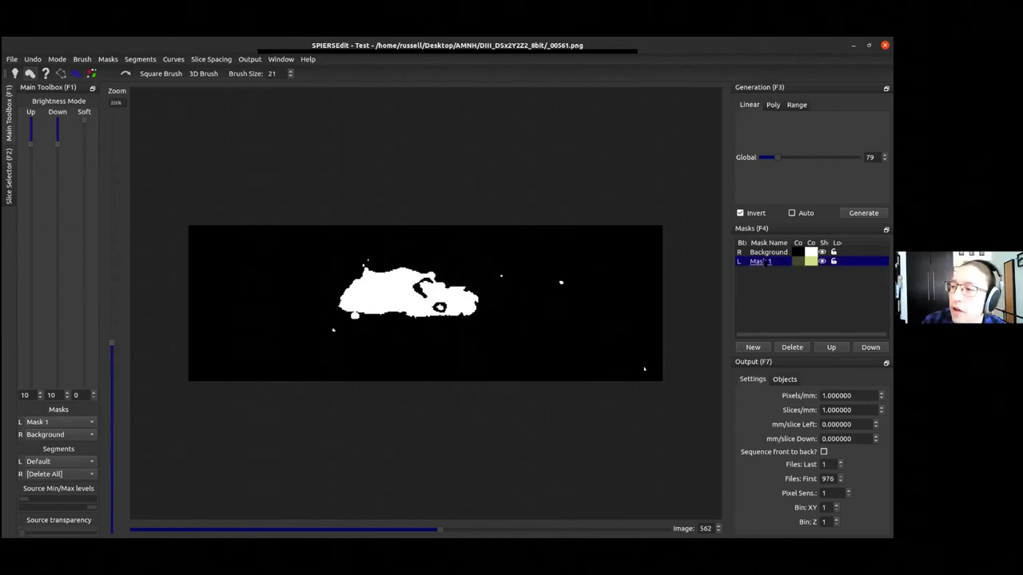
{"action": "double_click", "coordinate": [760, 261]}
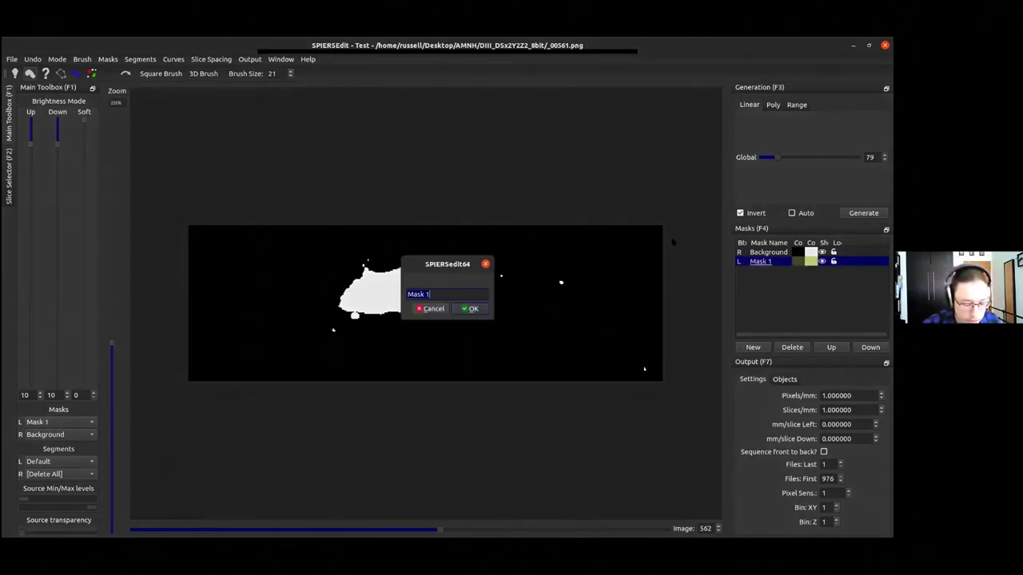
{"action": "type", "text": "Mr Lizard"}
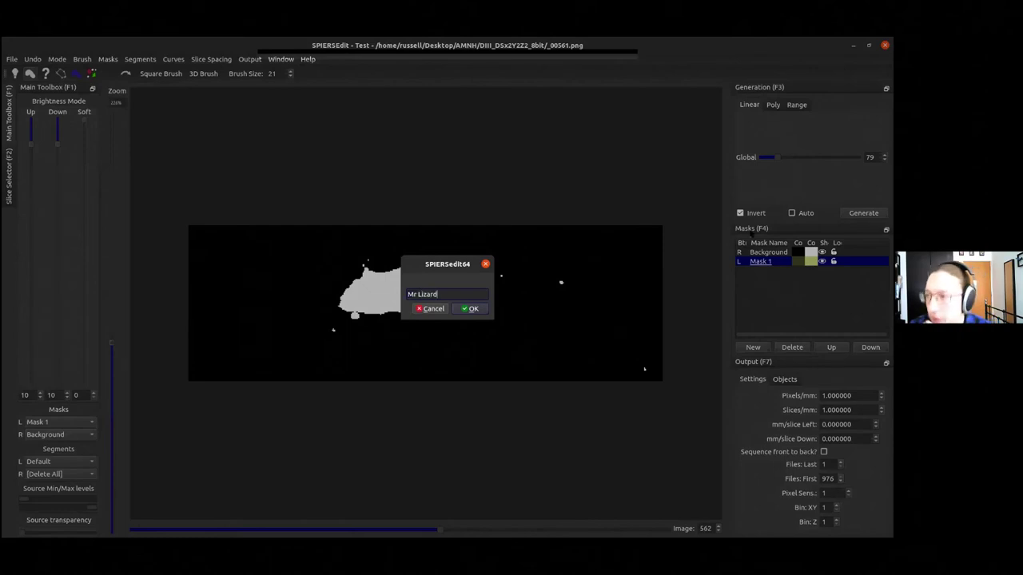
{"action": "key", "text": "Return"}
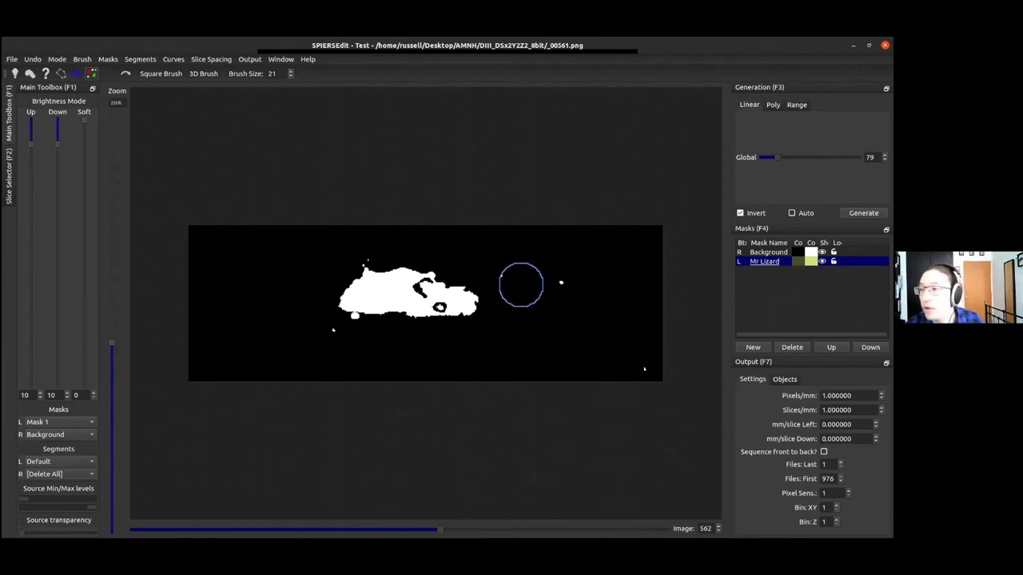
Paint the Mr Lizard mask over the specimen on slices 562 back to 559
{"action": "mouse_move", "coordinate": [365, 296]}
{"action": "left_mouse_down"}
{"action": "mouse_move", "coordinate": [377, 285]}
{"action": "mouse_move", "coordinate": [473, 318]}
{"action": "mouse_move", "coordinate": [438, 289]}
{"action": "mouse_move", "coordinate": [429, 312]}
{"action": "mouse_move", "coordinate": [354, 296]}
{"action": "mouse_move", "coordinate": [484, 319]}
{"action": "mouse_move", "coordinate": [420, 288]}
{"action": "mouse_move", "coordinate": [381, 310]}
{"action": "mouse_move", "coordinate": [375, 264]}
{"action": "mouse_move", "coordinate": [551, 278]}
{"action": "left_mouse_up"}
{"action": "key", "text": "comma"}
{"action": "key", "text": "Left"}
{"action": "mouse_move", "coordinate": [342, 304]}
{"action": "left_mouse_down"}
{"action": "mouse_move", "coordinate": [354, 289]}
{"action": "mouse_move", "coordinate": [416, 287]}
{"action": "mouse_move", "coordinate": [460, 300]}
{"action": "mouse_move", "coordinate": [379, 294]}
{"action": "mouse_move", "coordinate": [363, 308]}
{"action": "mouse_move", "coordinate": [455, 320]}
{"action": "mouse_move", "coordinate": [429, 303]}
{"action": "mouse_move", "coordinate": [355, 299]}
{"action": "mouse_move", "coordinate": [388, 274]}
{"action": "mouse_move", "coordinate": [468, 308]}
{"action": "left_mouse_up"}
{"action": "key", "text": "Left"}
{"action": "mouse_move", "coordinate": [331, 304]}
{"action": "left_mouse_down"}
{"action": "mouse_move", "coordinate": [339, 297]}
{"action": "mouse_move", "coordinate": [345, 308]}
{"action": "left_mouse_up"}
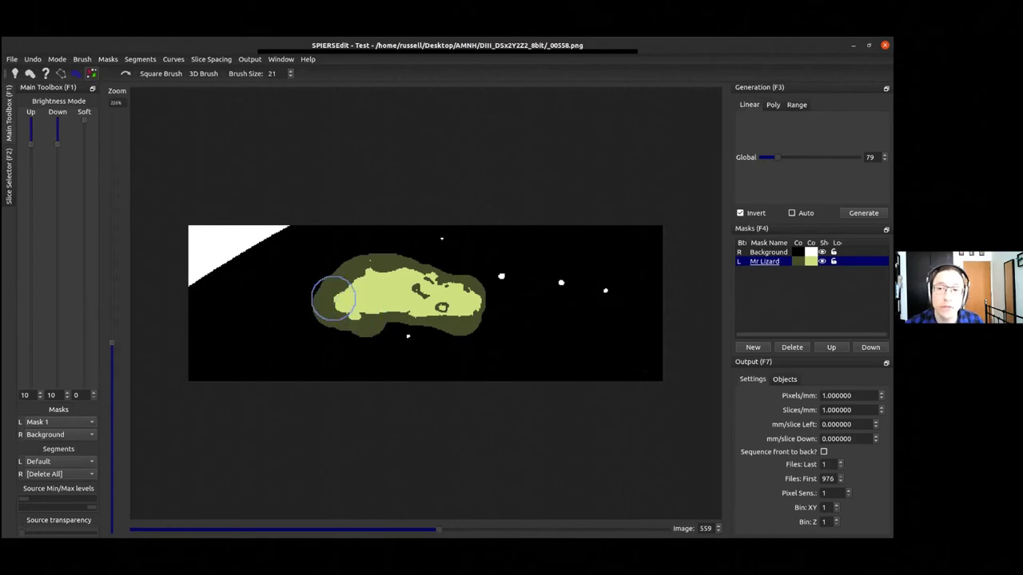
{"action": "left_click_drag", "start_coordinate": [457, 306], "coordinate": [443, 315]}
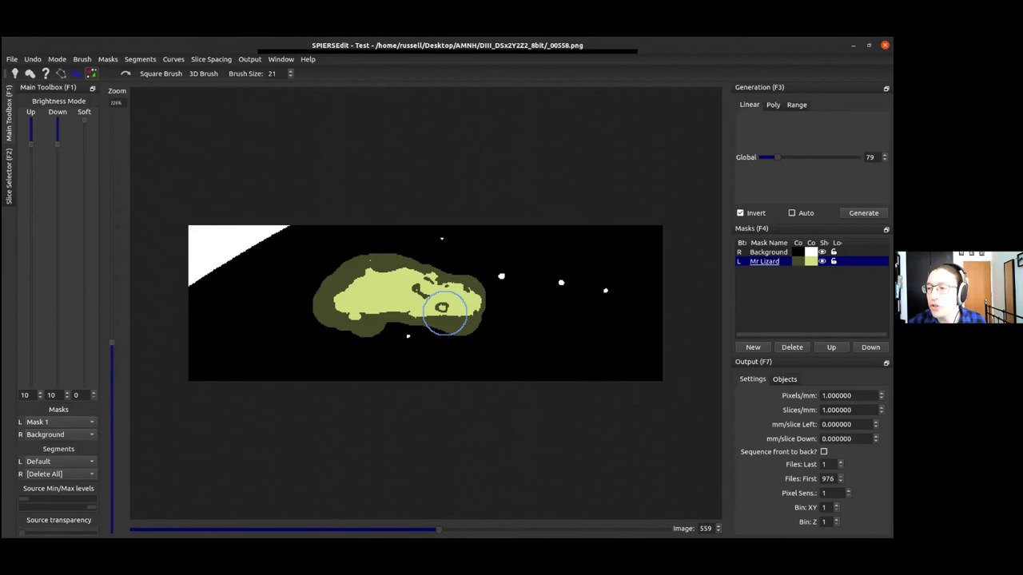
Create a second mask named Air and paint it over the white corner area of slice 559
{"action": "left_click", "coordinate": [752, 347]}
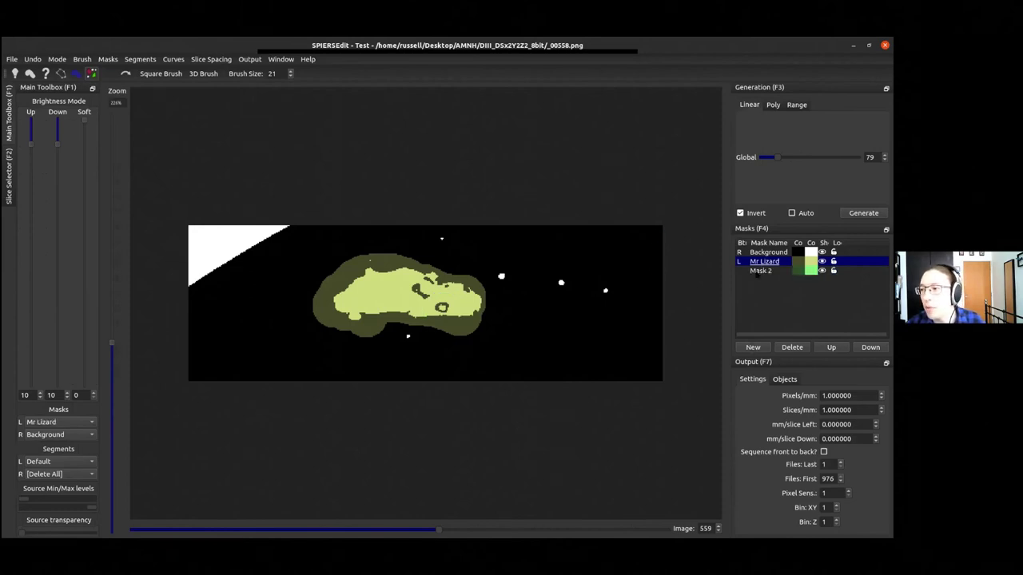
{"action": "left_click", "coordinate": [757, 271]}
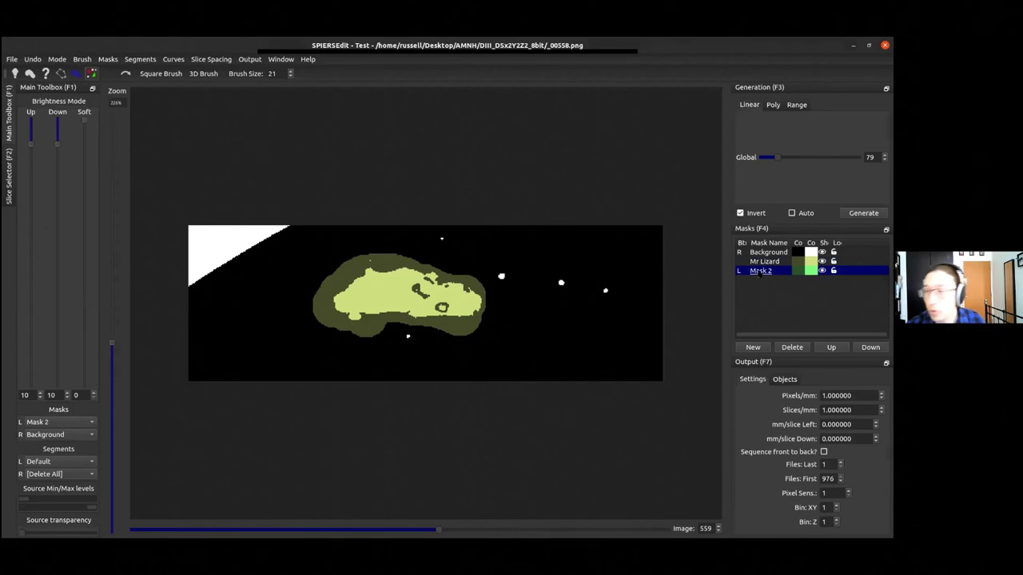
{"action": "double_click", "coordinate": [755, 272]}
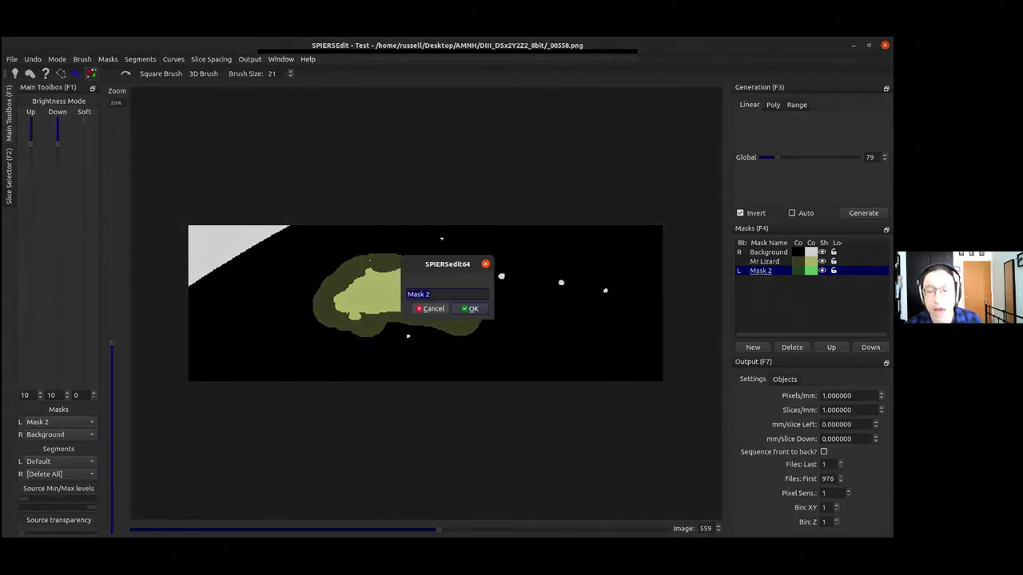
{"action": "type", "text": "Air"}
{"action": "key", "text": "Return"}
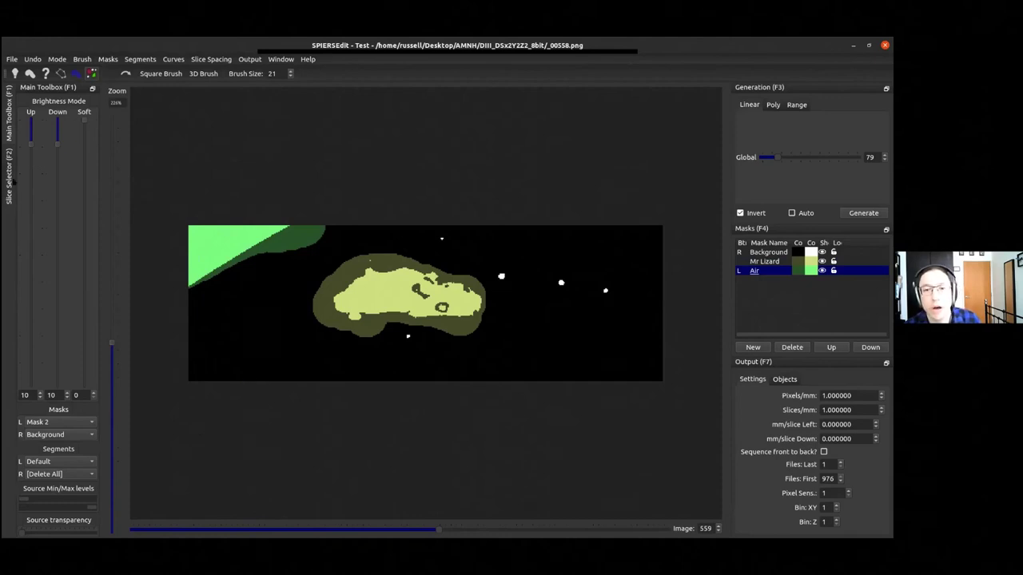
Select slices 540 to 558 and copy the Air mask to them from current slice 559
{"action": "key", "text": "F2"}
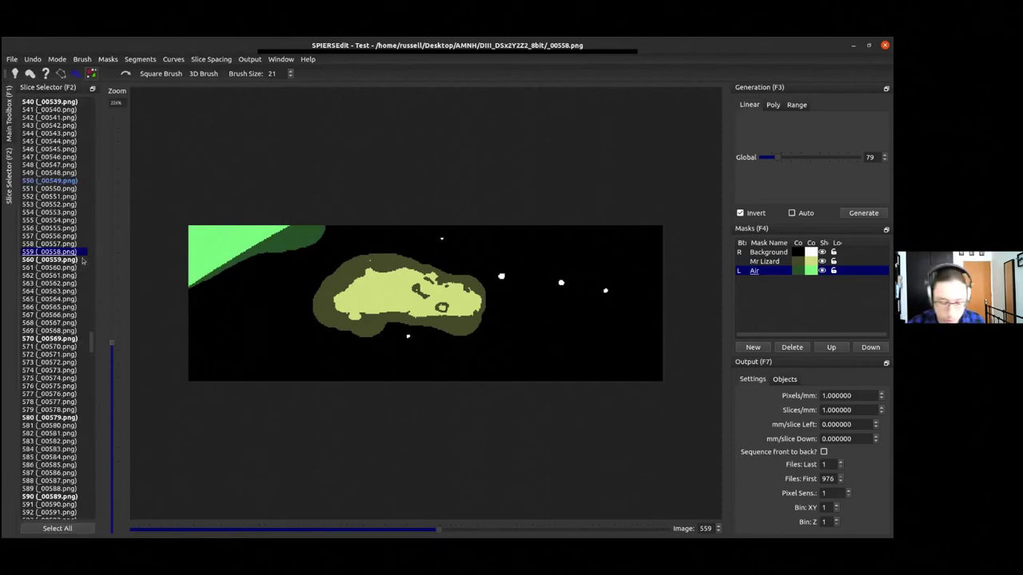
{"action": "key", "text": "m"}
{"action": "key", "text": "m"}
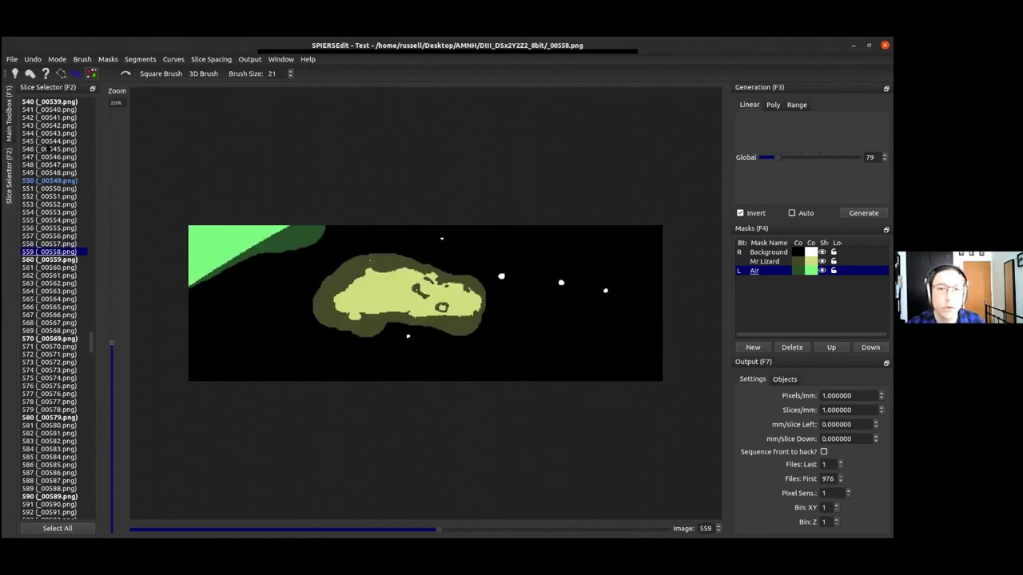
{"action": "key", "text": "Up"}
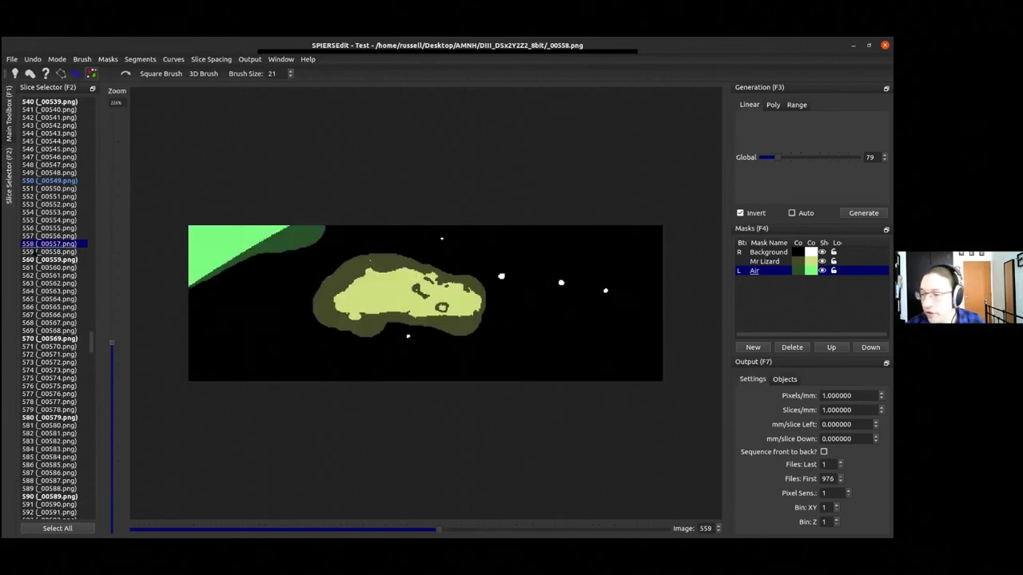
{"action": "left_click", "coordinate": [48, 101], "text": "shift"}
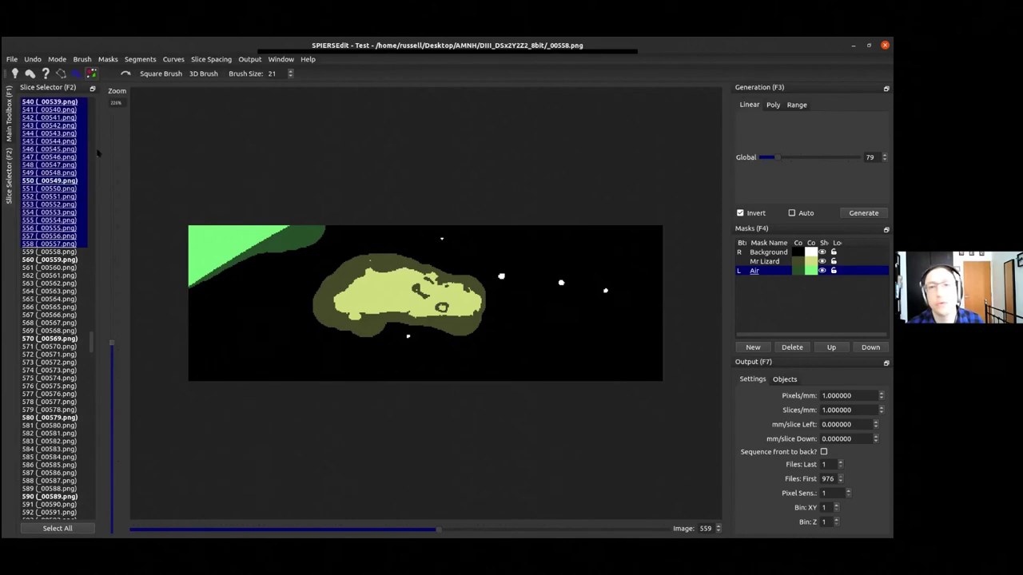
{"action": "left_click", "coordinate": [106, 60]}
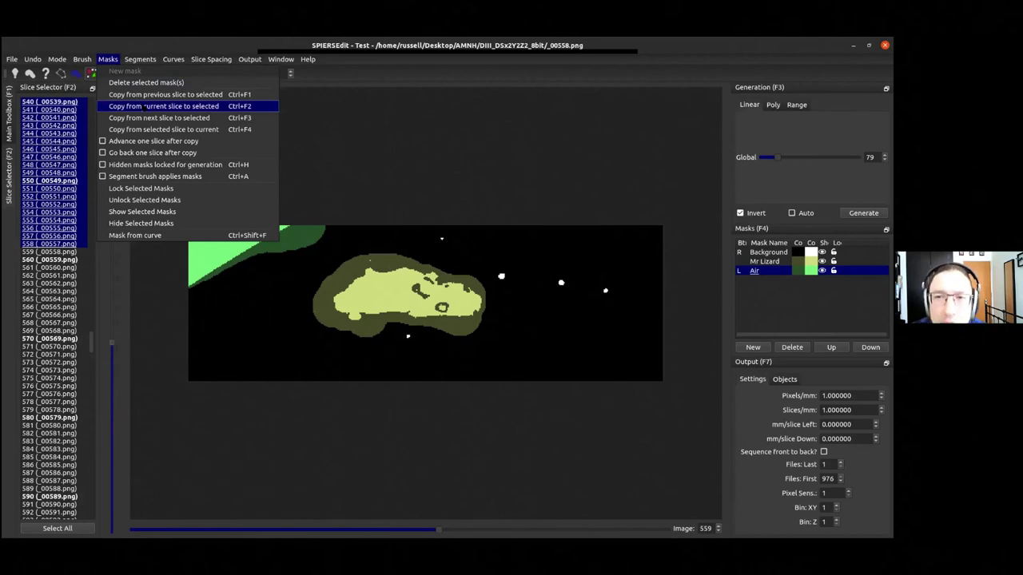
{"action": "left_click", "coordinate": [134, 106]}
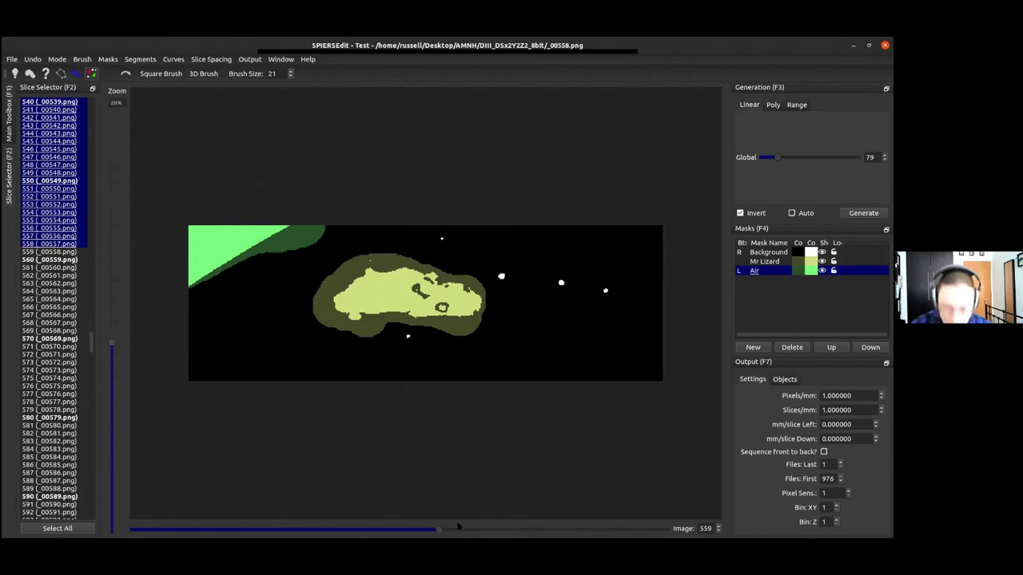
Go back through the slices from 559 to 539 to check the copied Air mask, ending on slice 540
{"action": "key", "text": "comma"}
{"action": "key", "text": "comma"}
{"action": "key", "text": "comma"}
{"action": "key", "text": "comma"}
{"action": "key", "text": "comma"}
{"action": "key", "text": "comma"}
{"action": "key", "text": "comma"}
{"action": "scroll", "coordinate": [458, 525], "scroll_direction": "down", "scroll_amount": 4}
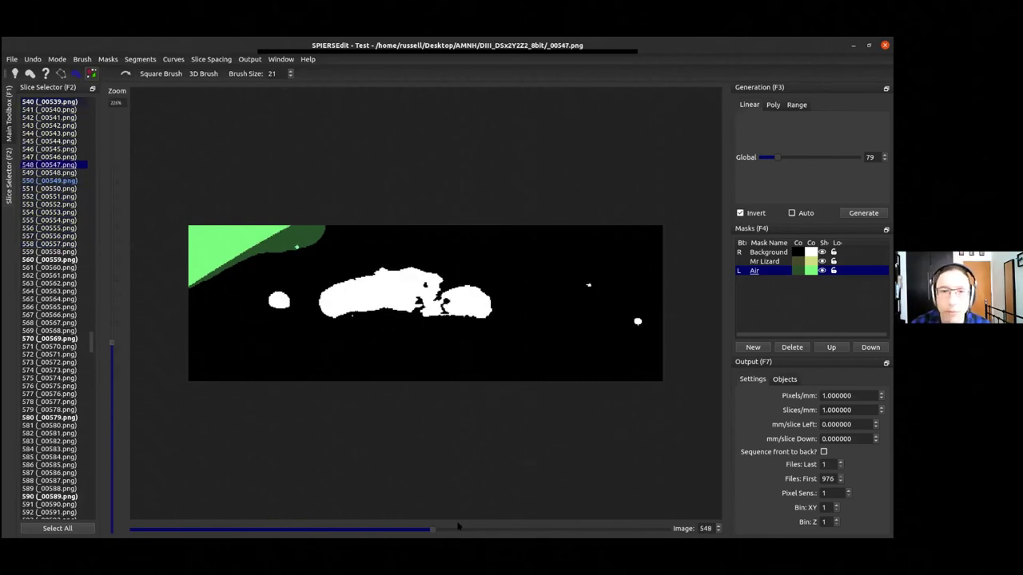
{"action": "scroll", "coordinate": [458, 526], "scroll_direction": "down", "scroll_amount": 6}
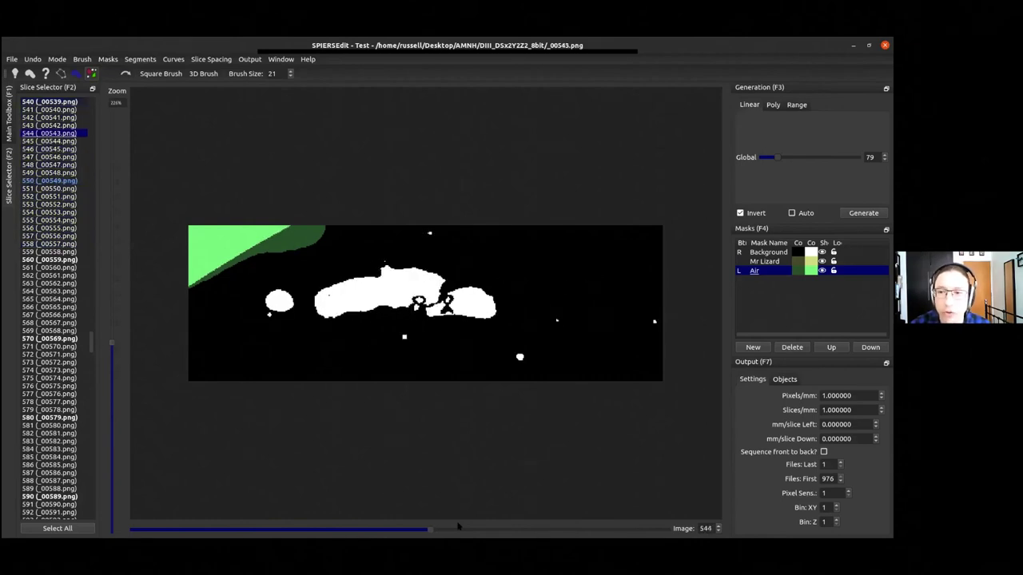
{"action": "scroll", "coordinate": [457, 526], "scroll_direction": "down", "scroll_amount": 3}
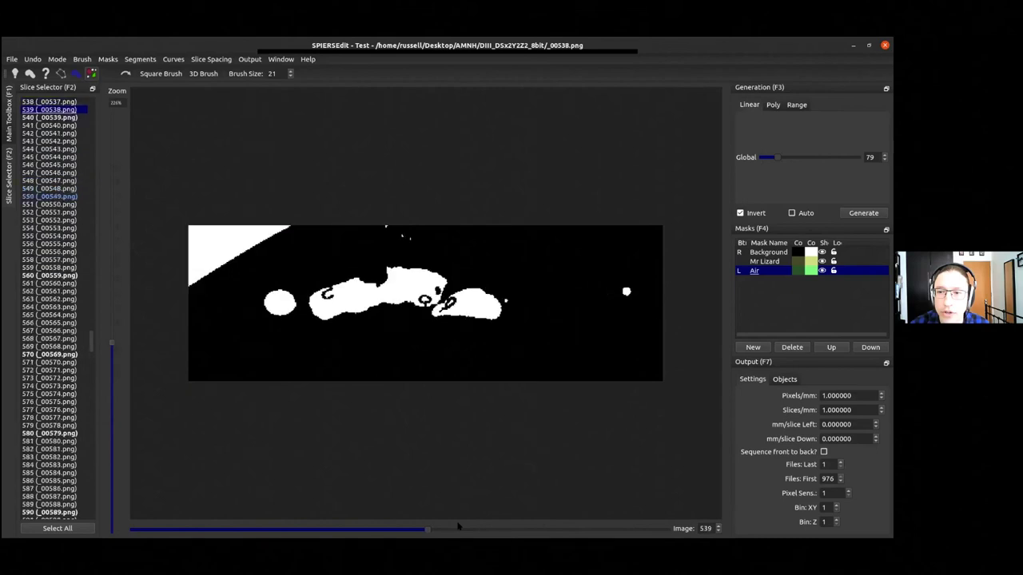
{"action": "scroll", "coordinate": [457, 526], "scroll_direction": "up", "scroll_amount": 2}
{"action": "scroll", "coordinate": [458, 526], "scroll_direction": "down", "scroll_amount": 2}
{"action": "scroll", "coordinate": [458, 526], "scroll_direction": "up", "scroll_amount": 1}
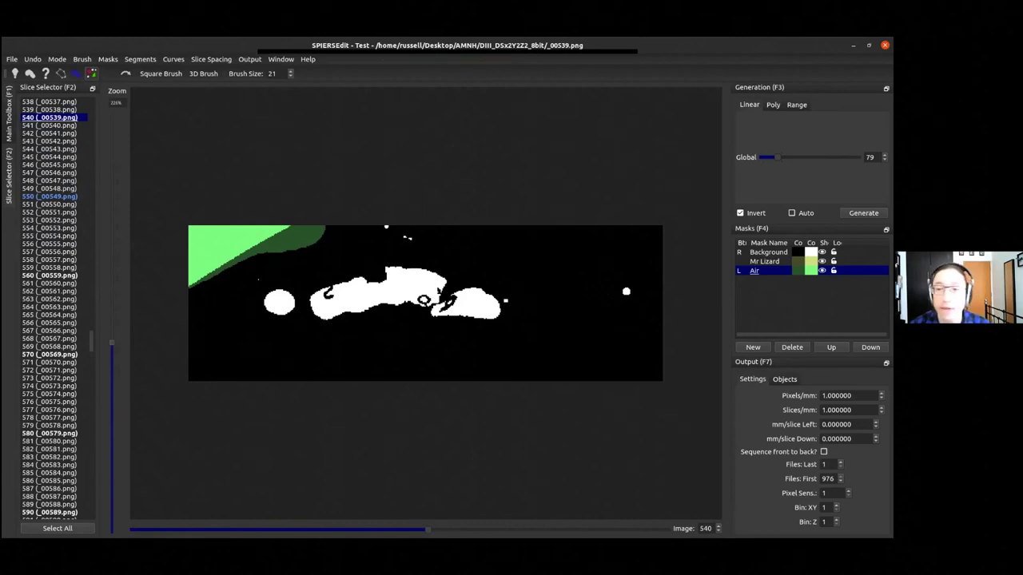
Preview the dataset in SPIERSview, rotate the 3D model to inspect the specimen and edited slices, and return to SPIERSedit
{"action": "key", "text": "alt+Tab"}
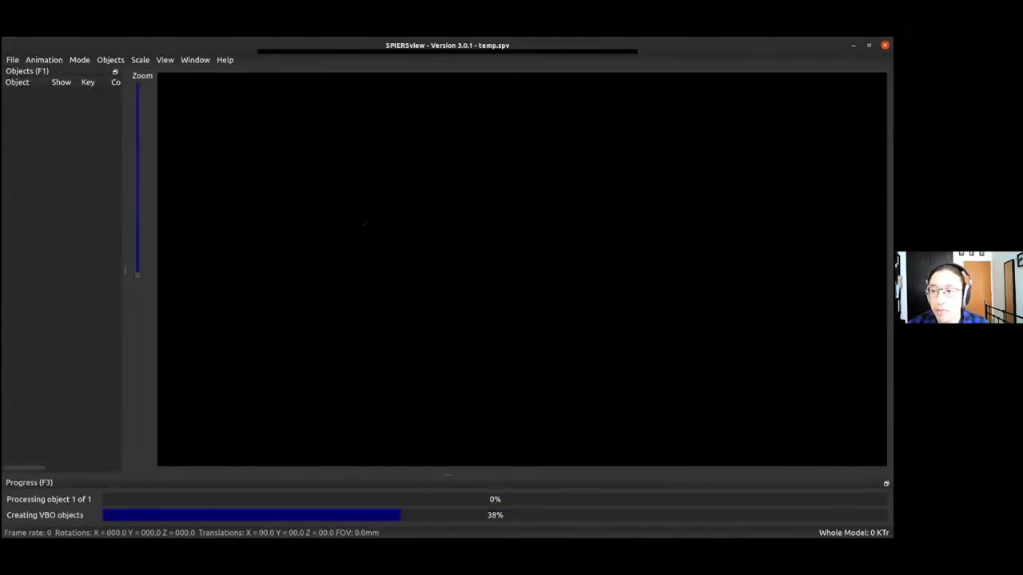
{"action": "left_click_drag", "start_coordinate": [419, 313], "coordinate": [440, 449]}
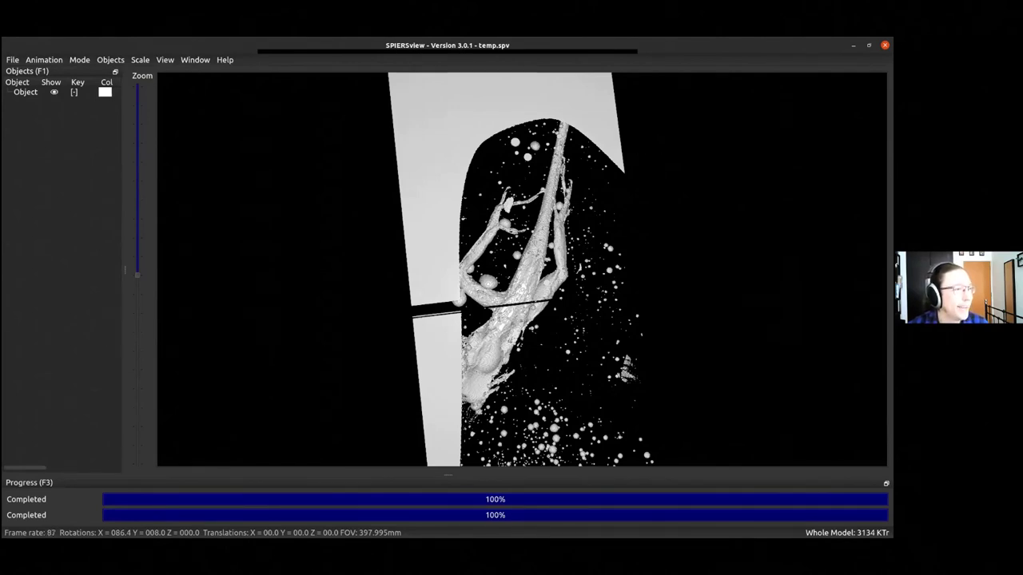
{"action": "left_click", "coordinate": [884, 44]}
{"action": "left_click", "coordinate": [431, 284]}
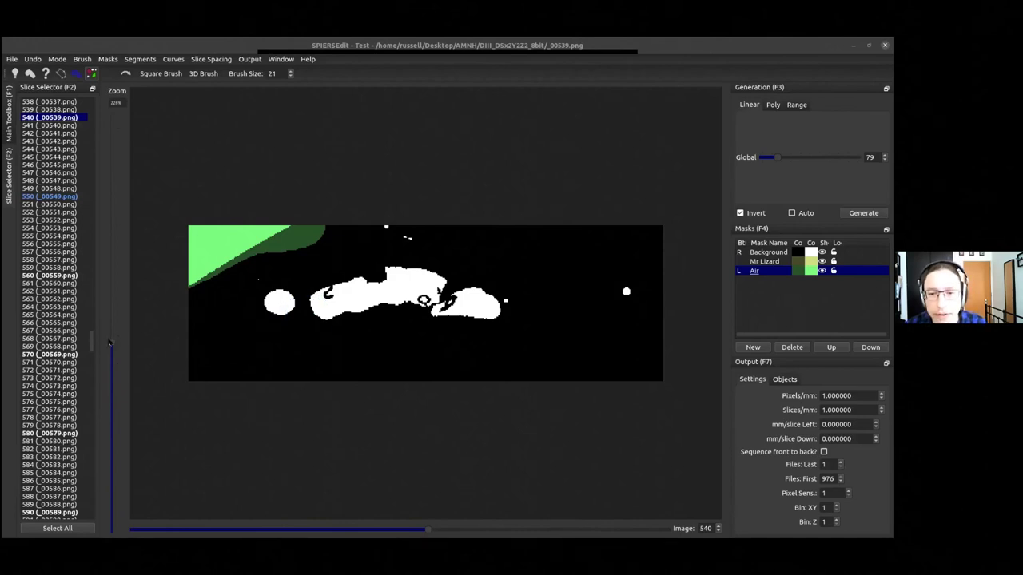
Move to slice 735, and show and hide the list of curves
{"action": "left_click", "coordinate": [109, 341]}
{"action": "left_click_drag", "start_coordinate": [427, 529], "coordinate": [518, 524]}
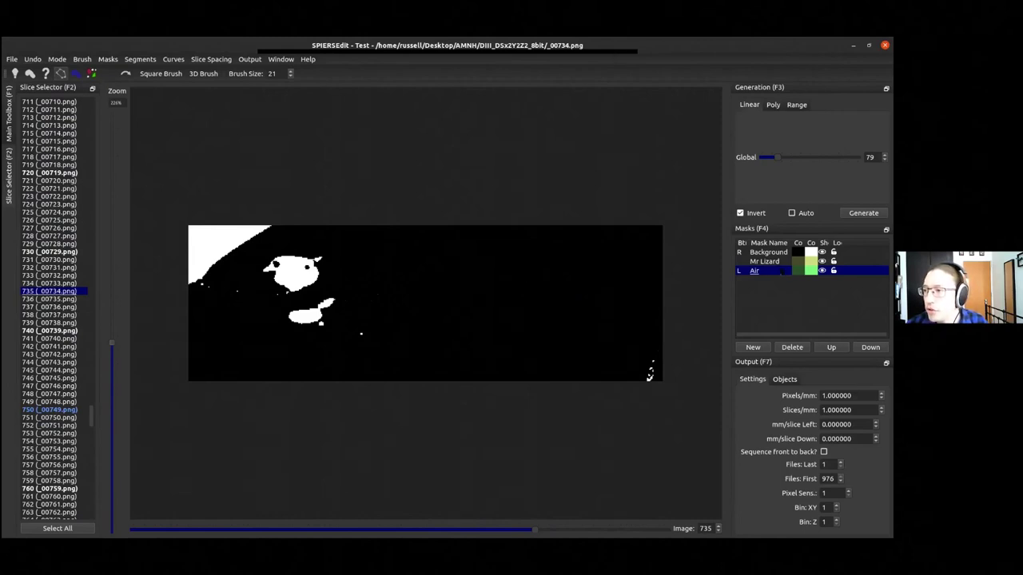
{"action": "left_click", "coordinate": [280, 60]}
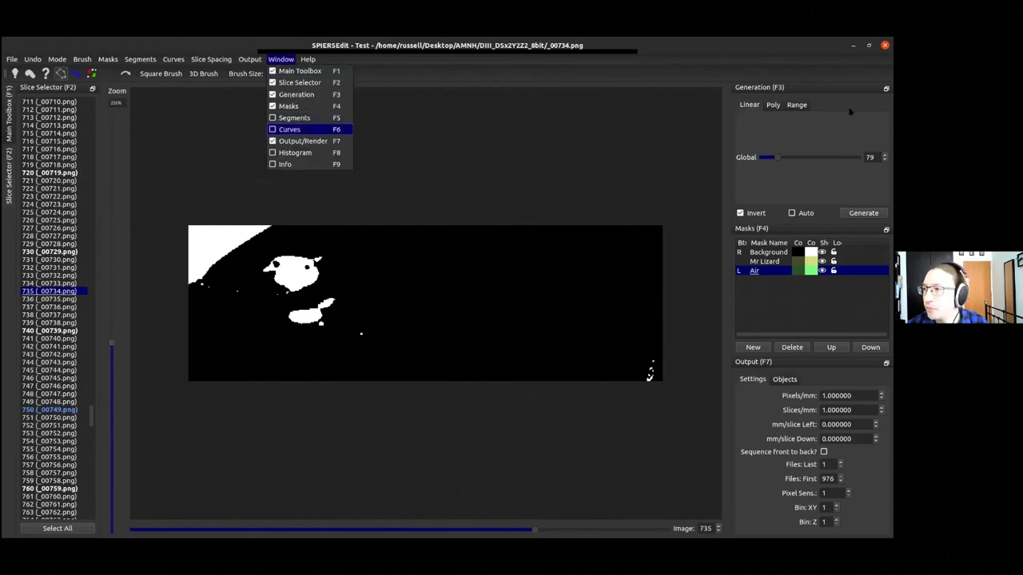
{"action": "left_click", "coordinate": [292, 127]}
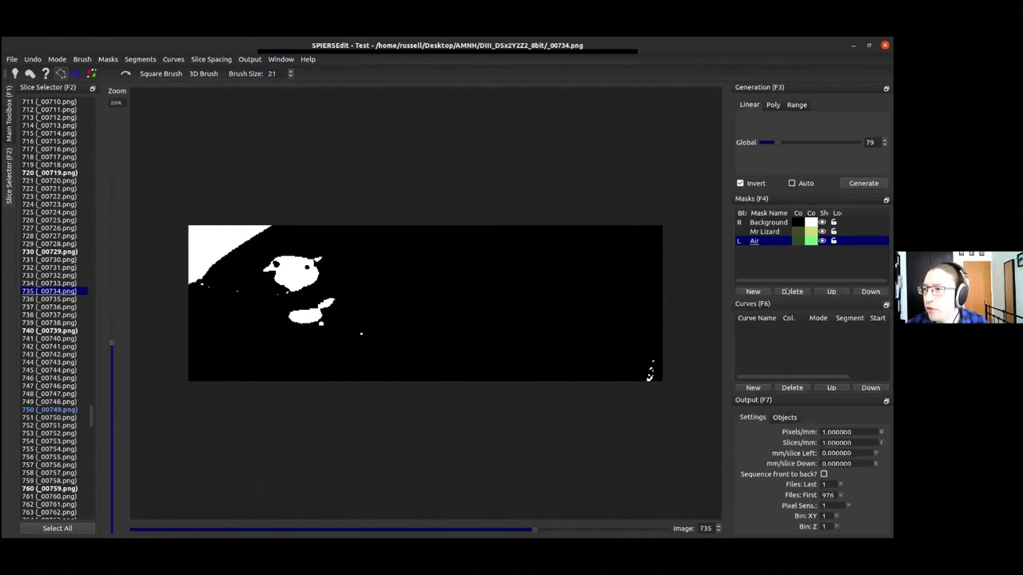
{"action": "left_click", "coordinate": [885, 304]}
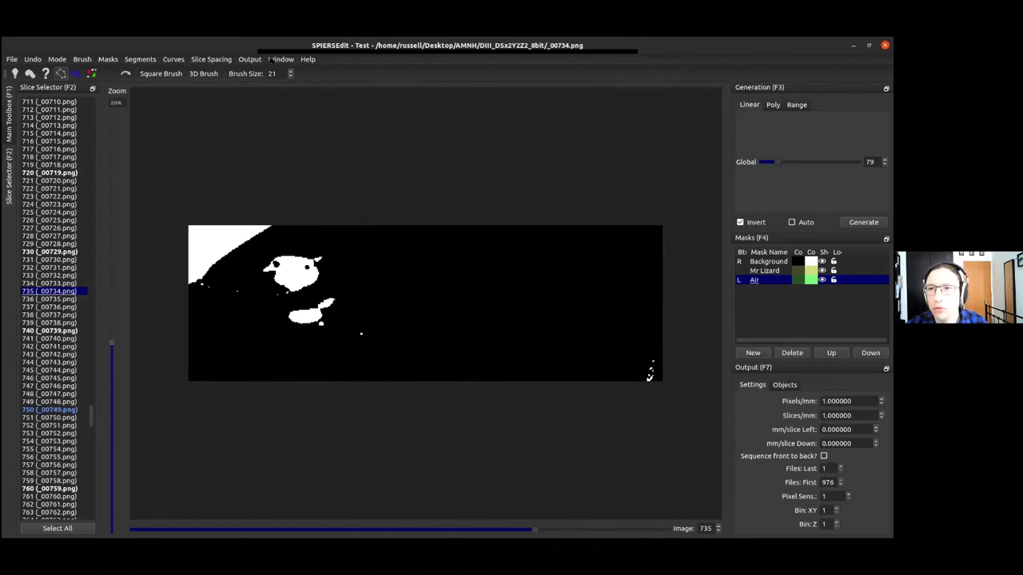
Show the Curves panel and dock it as a tab alongside the Generation panel
{"action": "left_click", "coordinate": [274, 60]}
{"action": "left_click", "coordinate": [280, 127]}
{"action": "left_click", "coordinate": [275, 62]}
{"action": "left_click", "coordinate": [283, 126]}
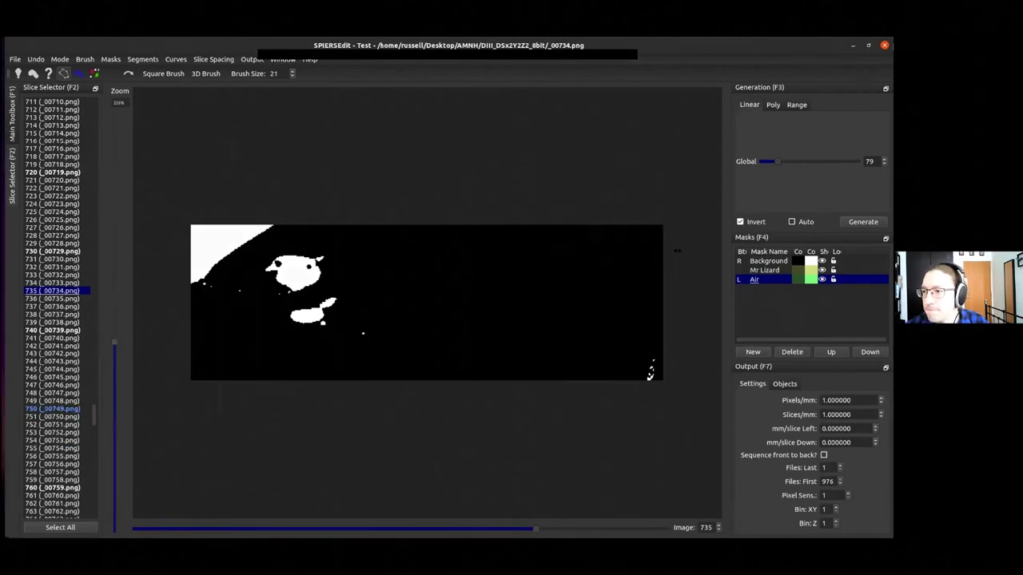
{"action": "left_click_drag", "start_coordinate": [775, 45], "coordinate": [722, 131]}
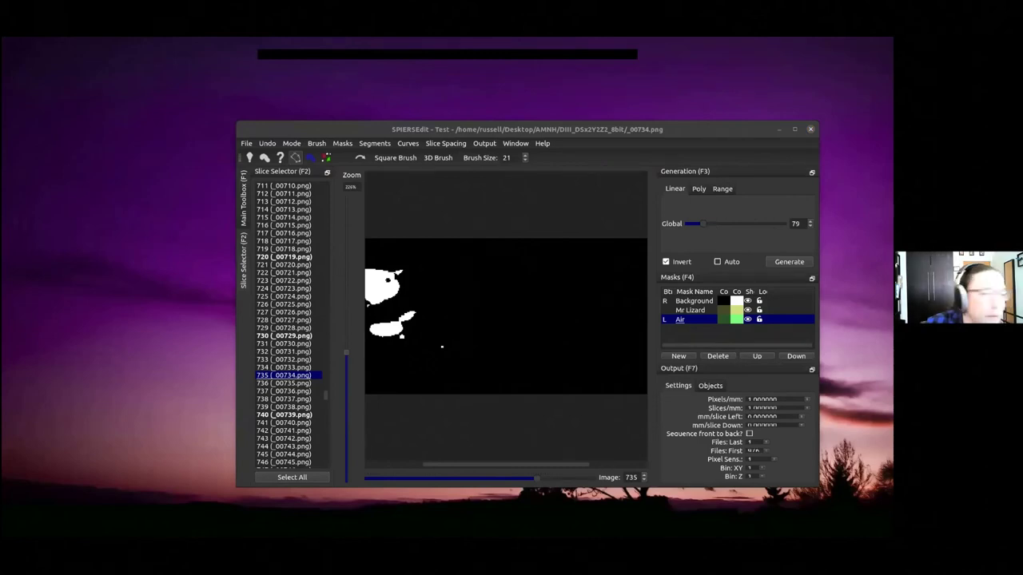
{"action": "left_click_drag", "start_coordinate": [287, 303], "coordinate": [286, 303]}
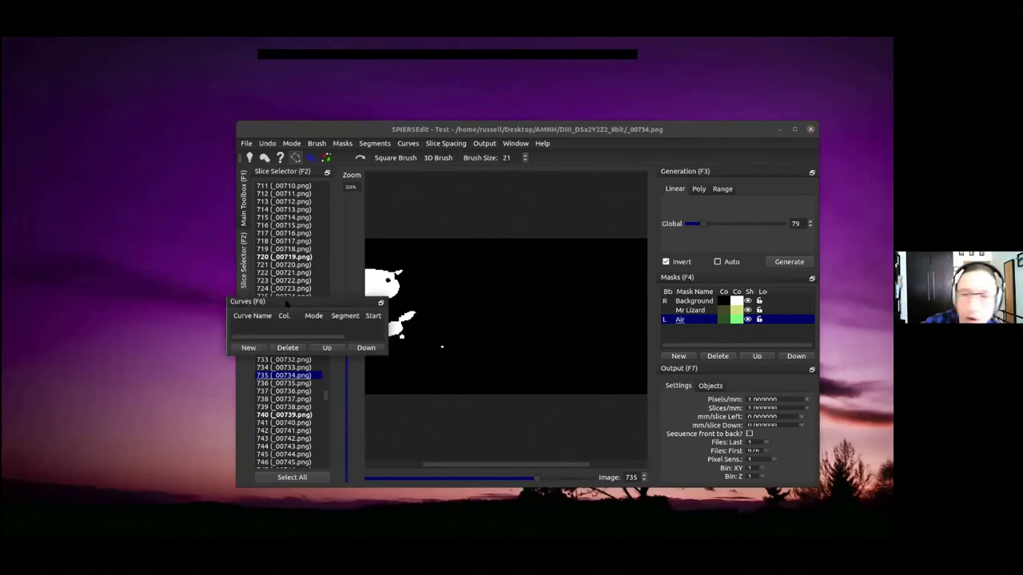
{"action": "left_click_drag", "start_coordinate": [683, 242], "coordinate": [709, 211]}
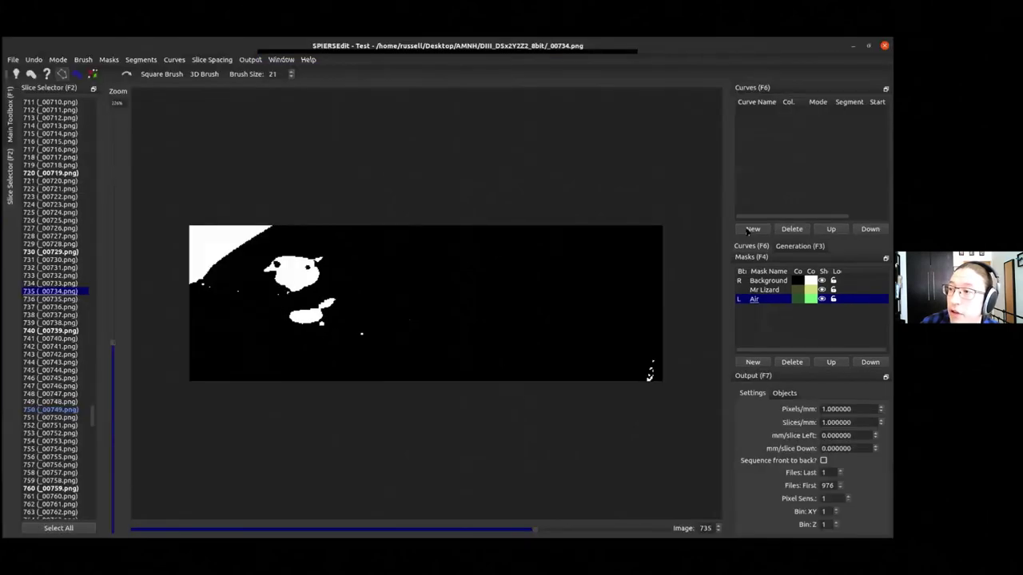
Create a curve named Mr Lizard, set the brush size to 2, and switch the curve's mode to a closed loop
{"action": "left_click", "coordinate": [749, 230]}
{"action": "left_click", "coordinate": [749, 111]}
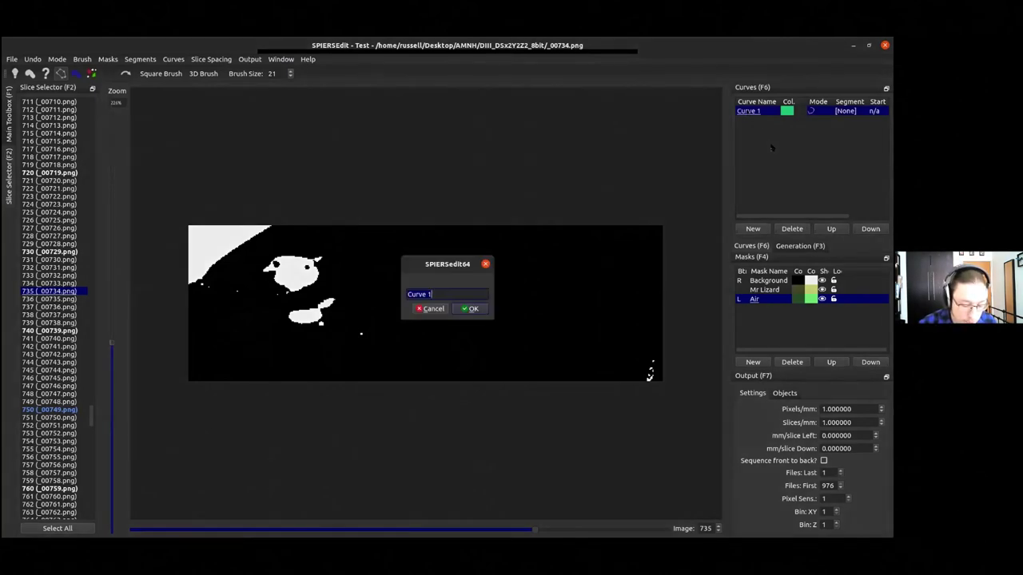
{"action": "type", "text": "Mr Lizard"}
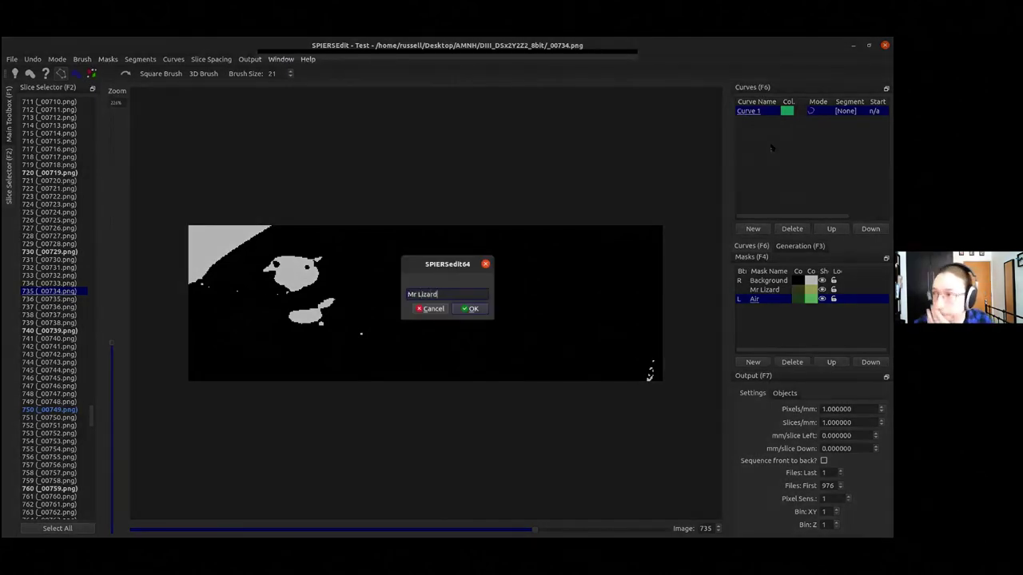
{"action": "key", "text": "Return"}
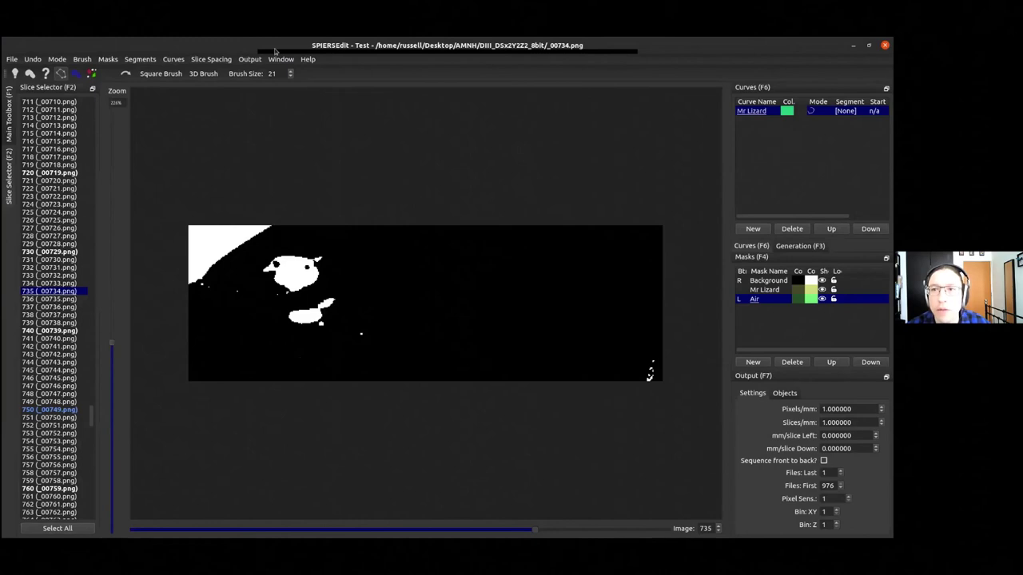
{"action": "key", "text": "2"}
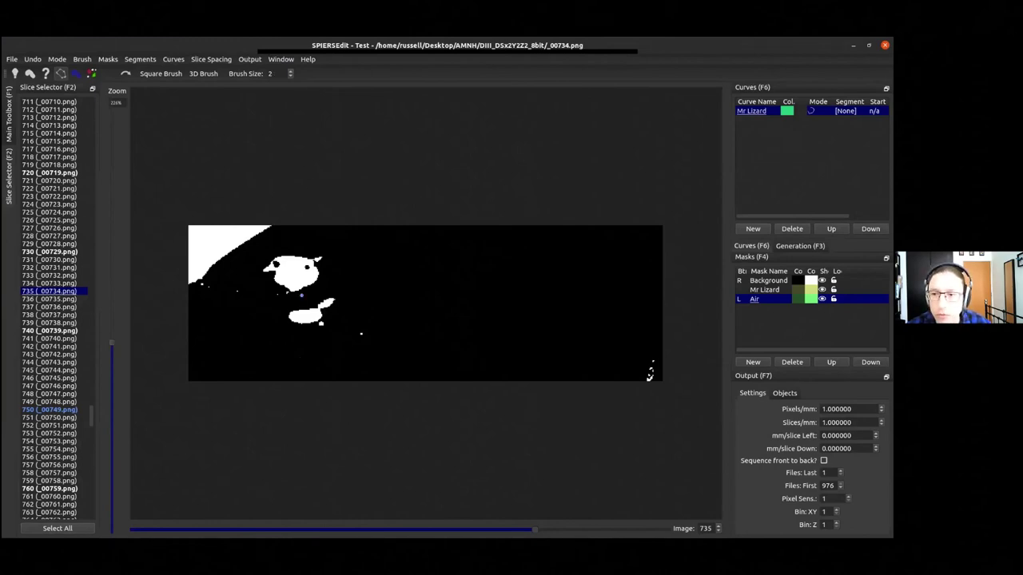
{"action": "left_click", "coordinate": [810, 112]}
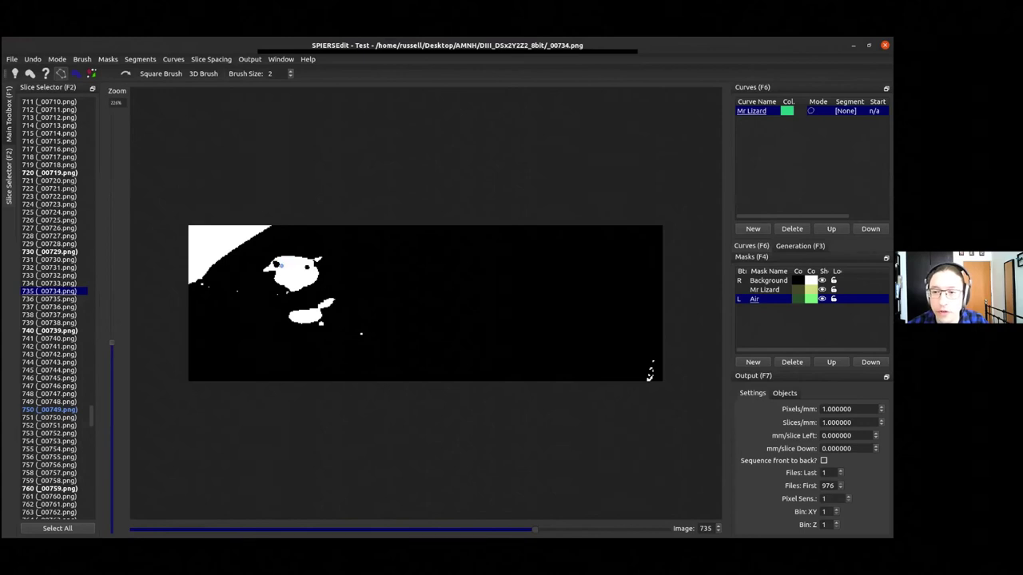
Place and spread the Mr Lizard curve's nodes on slice 735 to form a loop around the lizard's head and body regions
{"action": "scroll", "coordinate": [276, 264], "scroll_direction": "up", "scroll_amount": 2}
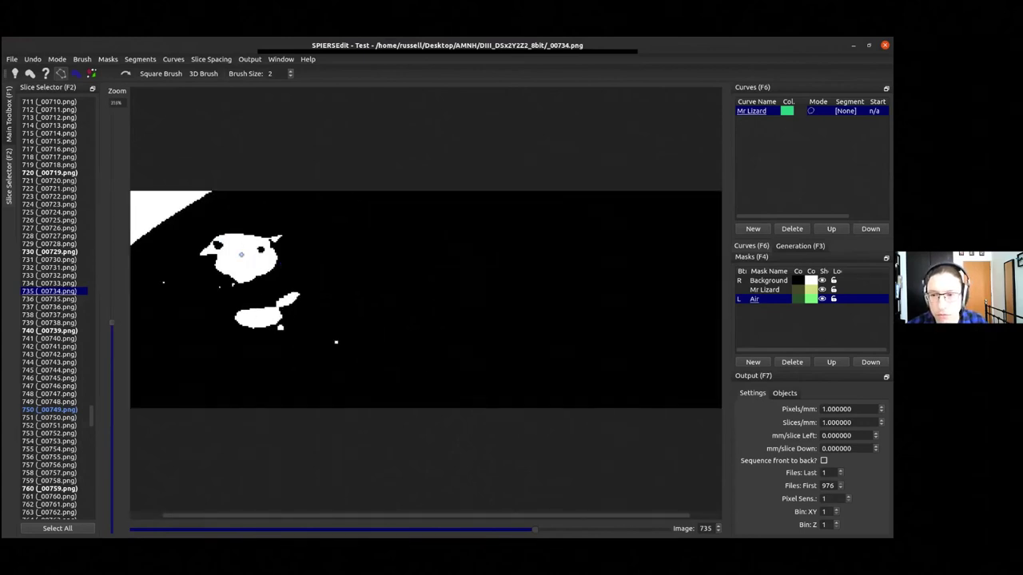
{"action": "scroll", "coordinate": [298, 267], "scroll_direction": "up", "scroll_amount": 3}
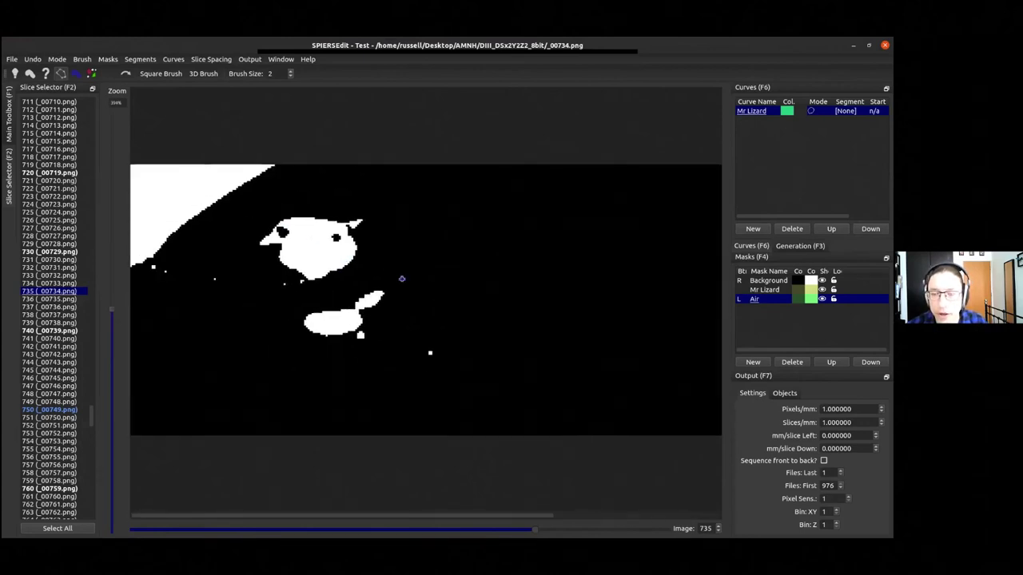
{"action": "middle_click_drag", "start_coordinate": [355, 254], "coordinate": [376, 258]}
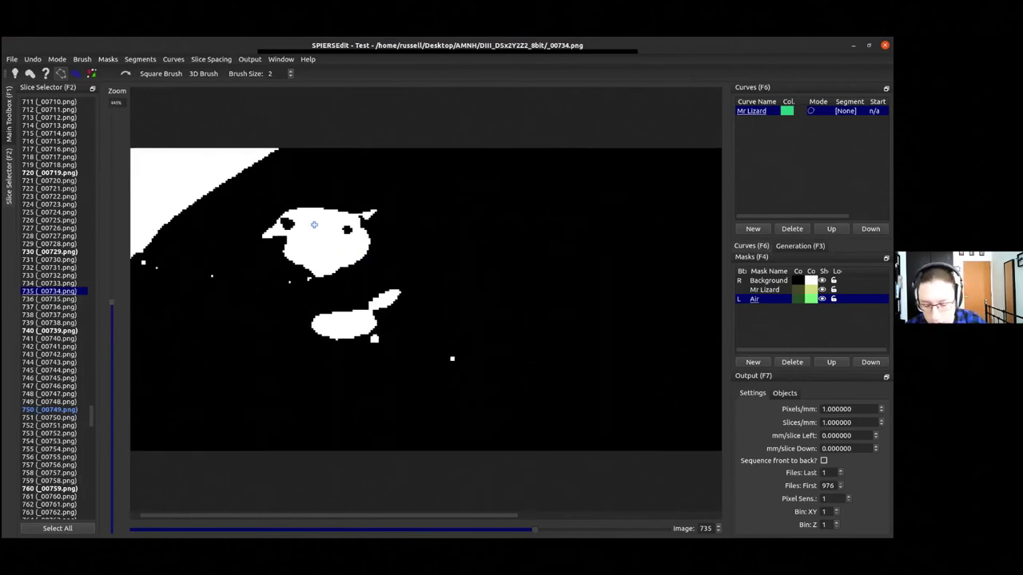
{"action": "left_click", "coordinate": [310, 227]}
{"action": "left_click_drag", "start_coordinate": [306, 222], "coordinate": [280, 197]}
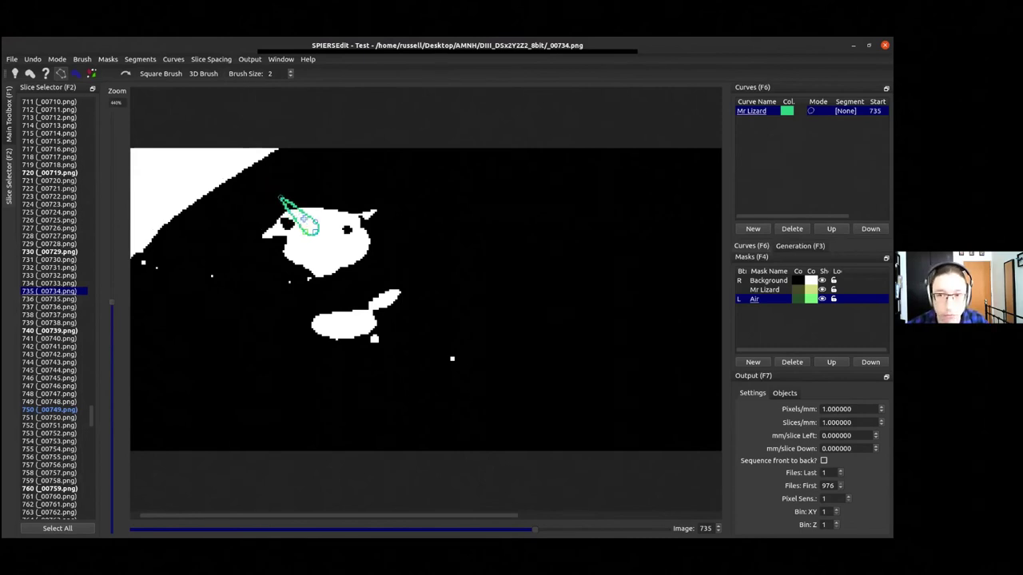
{"action": "left_click_drag", "start_coordinate": [316, 221], "coordinate": [344, 179]}
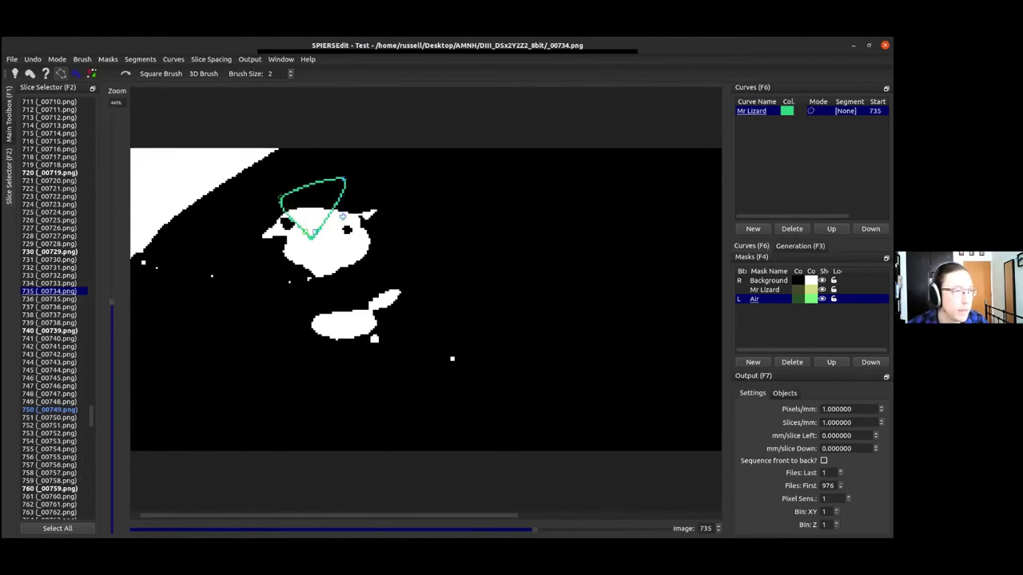
{"action": "left_click_drag", "start_coordinate": [311, 235], "coordinate": [423, 249]}
{"action": "left_click_drag", "start_coordinate": [391, 318], "coordinate": [454, 362]}
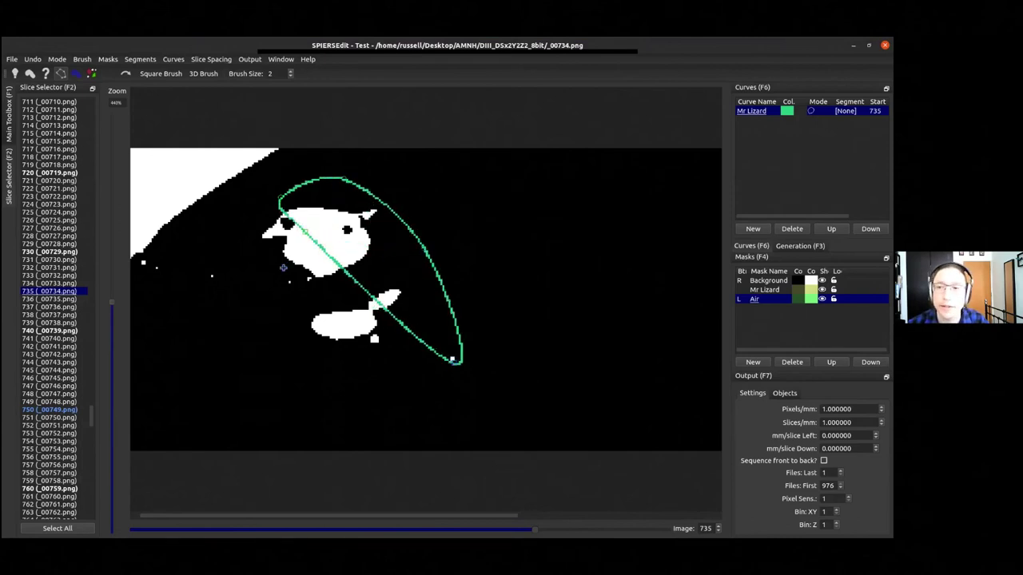
{"action": "left_click_drag", "start_coordinate": [304, 231], "coordinate": [191, 286]}
{"action": "left_click_drag", "start_coordinate": [306, 340], "coordinate": [301, 396]}
{"action": "left_click_drag", "start_coordinate": [280, 196], "coordinate": [264, 177]}
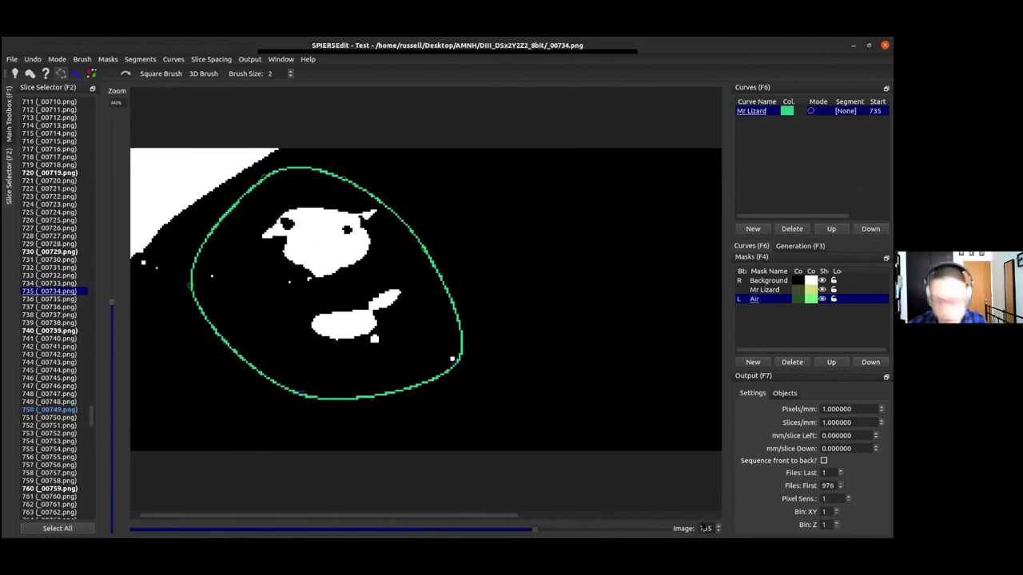
Go to slice 535 and copy the Mr Lizard curve to it from selected slice 735
{"action": "key", "text": "Return"}
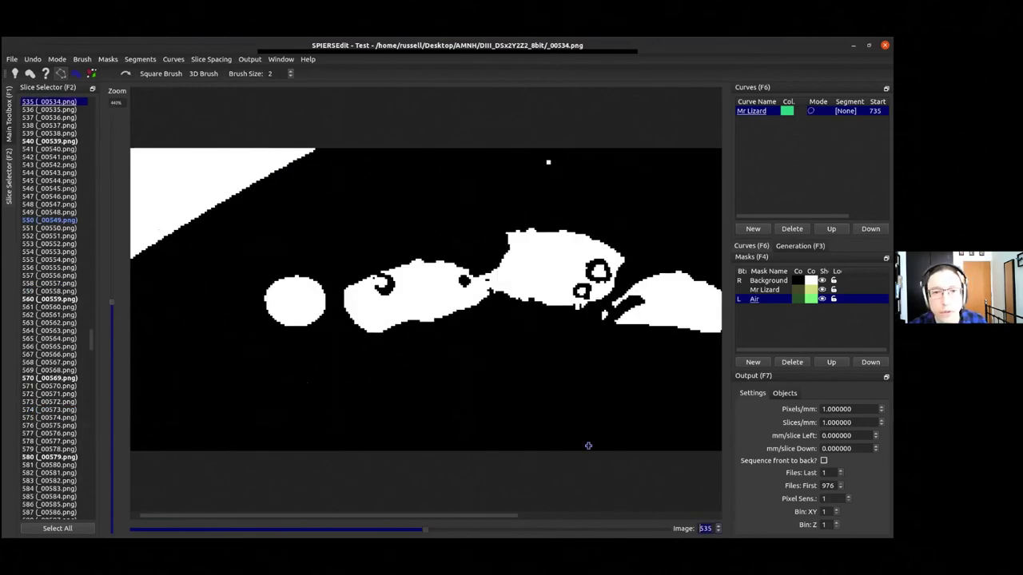
{"action": "scroll", "coordinate": [588, 445], "scroll_direction": "down", "scroll_amount": 3}
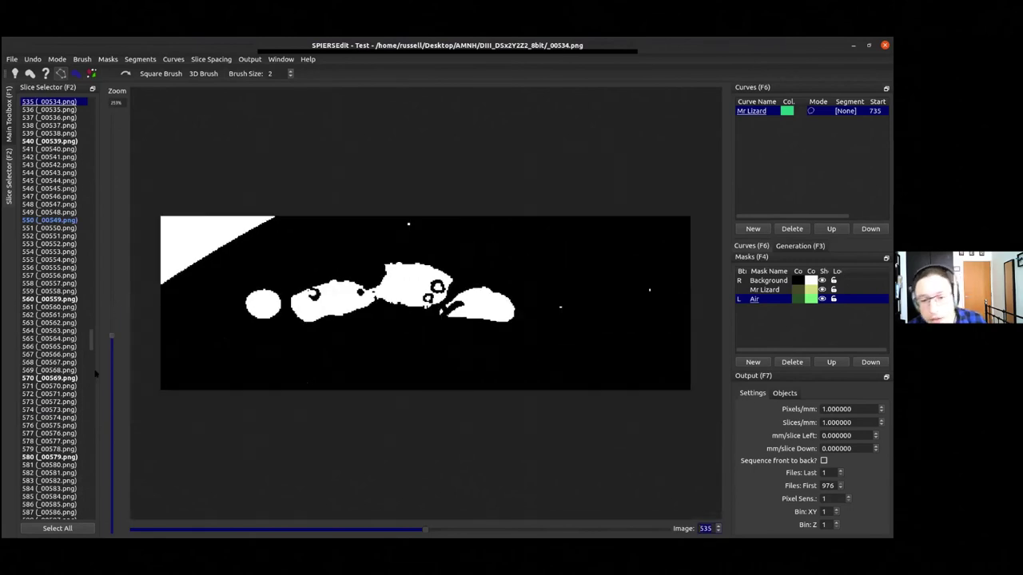
{"action": "scroll", "coordinate": [93, 405], "scroll_direction": "down", "scroll_amount": 20}
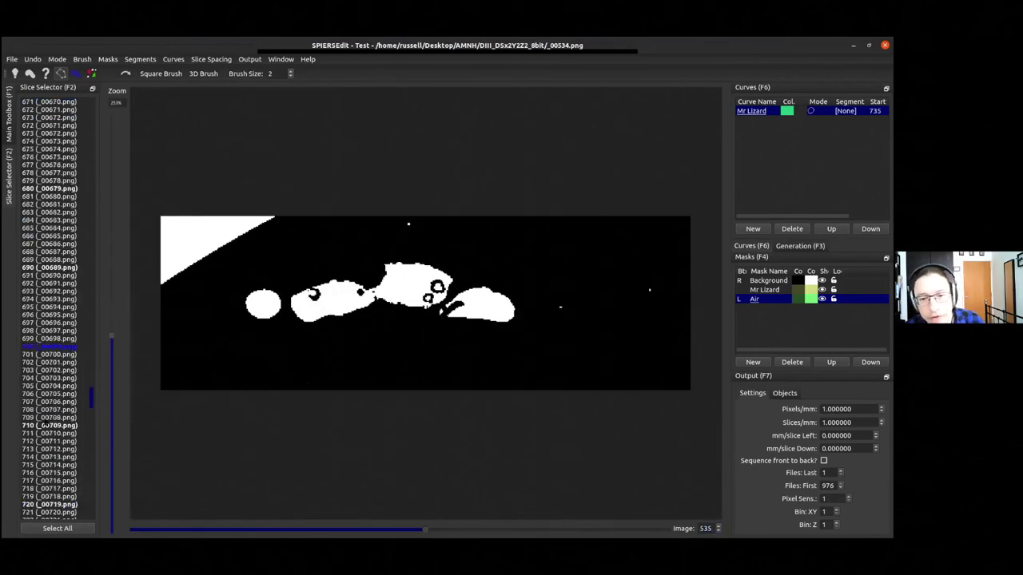
{"action": "scroll", "coordinate": [38, 450], "scroll_direction": "down", "scroll_amount": 1}
{"action": "left_click", "coordinate": [48, 449]}
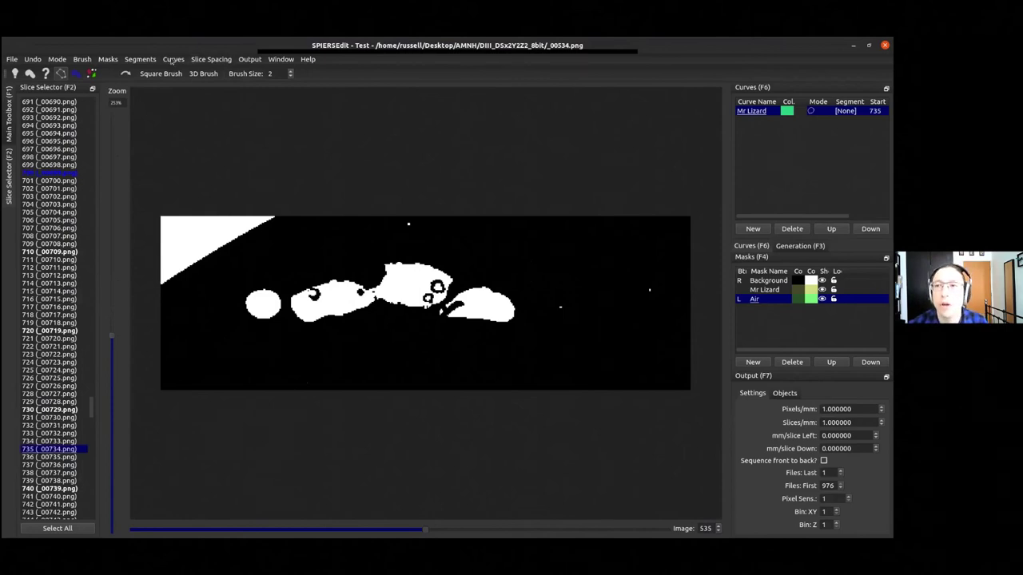
{"action": "left_click", "coordinate": [172, 60]}
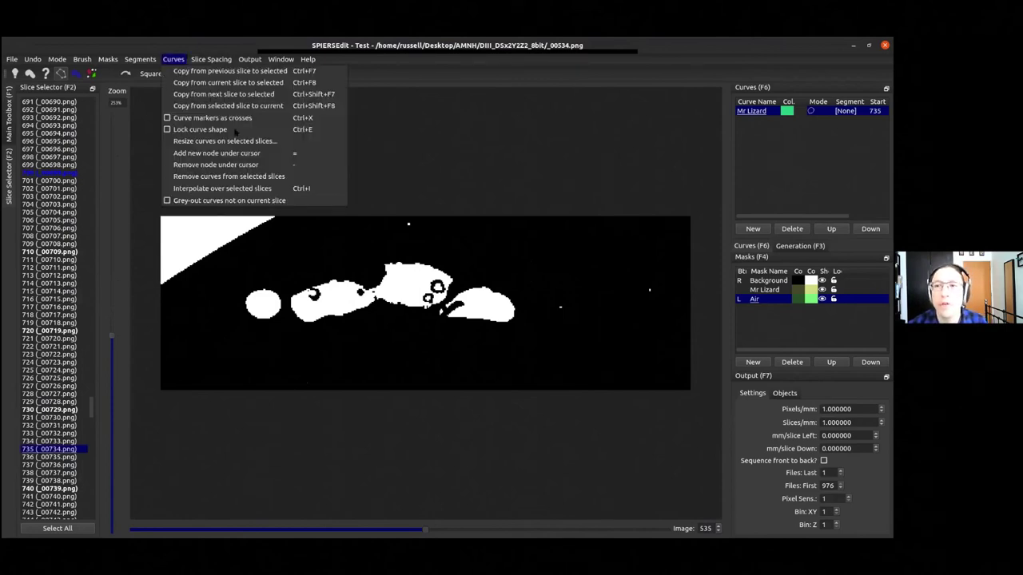
{"action": "left_click", "coordinate": [233, 104]}
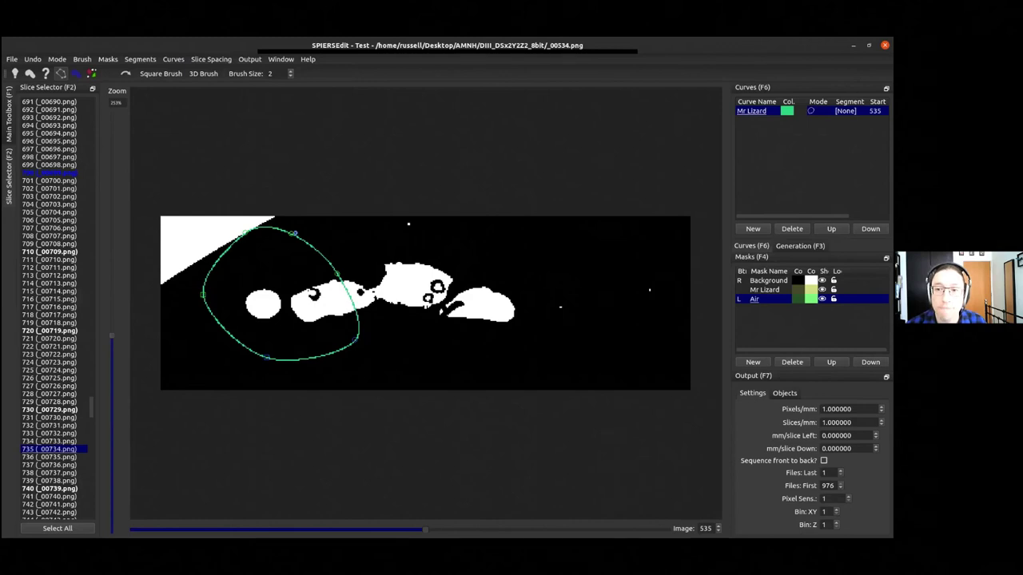
Reshape the copied curve on slice 535 by moving its nodes until the loop encloses the lizard's whole elongated cross-section
{"action": "left_click_drag", "start_coordinate": [297, 234], "coordinate": [318, 235]}
{"action": "left_click_drag", "start_coordinate": [358, 277], "coordinate": [471, 261]}
{"action": "left_click_drag", "start_coordinate": [373, 339], "coordinate": [568, 343]}
{"action": "left_click_drag", "start_coordinate": [471, 263], "coordinate": [511, 255]}
{"action": "left_click_drag", "start_coordinate": [310, 232], "coordinate": [411, 231]}
{"action": "left_click_drag", "start_coordinate": [291, 362], "coordinate": [273, 362]}
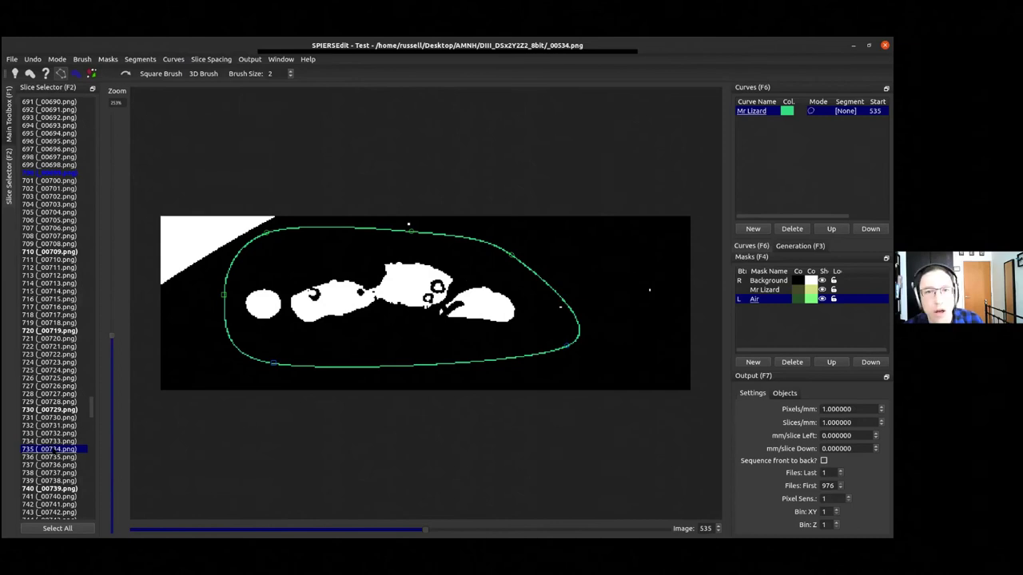
Select slices 535 to 735 and interpolate the Mr Lizard curve over them
{"action": "left_click", "coordinate": [92, 332]}
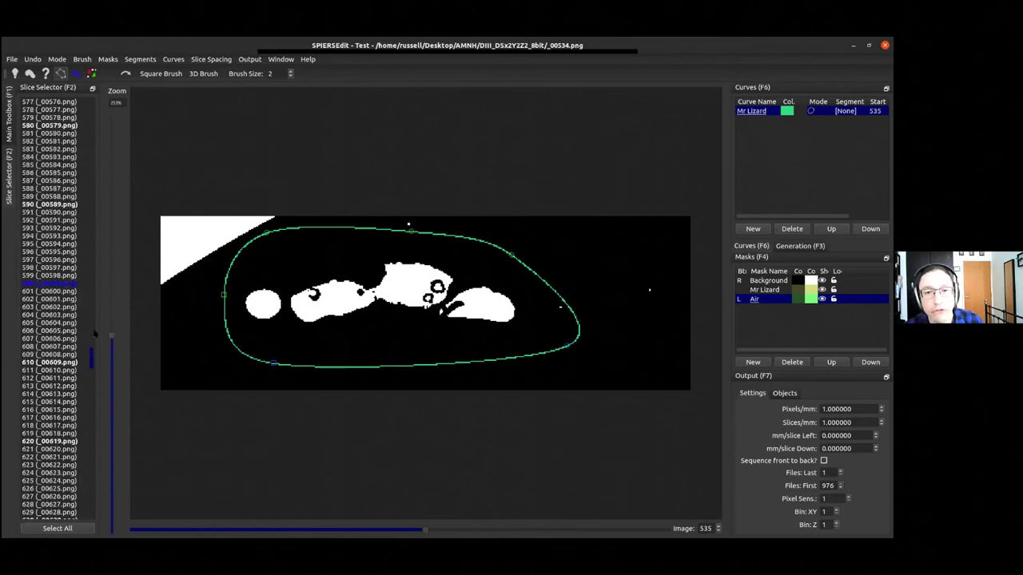
{"action": "left_click_drag", "start_coordinate": [93, 334], "coordinate": [93, 354]}
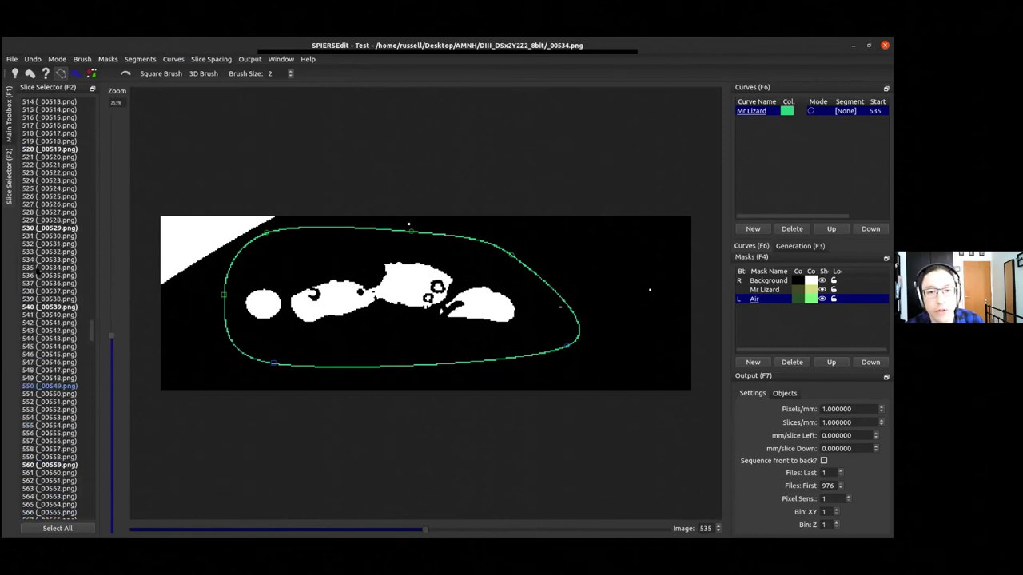
{"action": "left_click", "coordinate": [49, 267], "text": "shift"}
{"action": "left_click", "coordinate": [173, 59]}
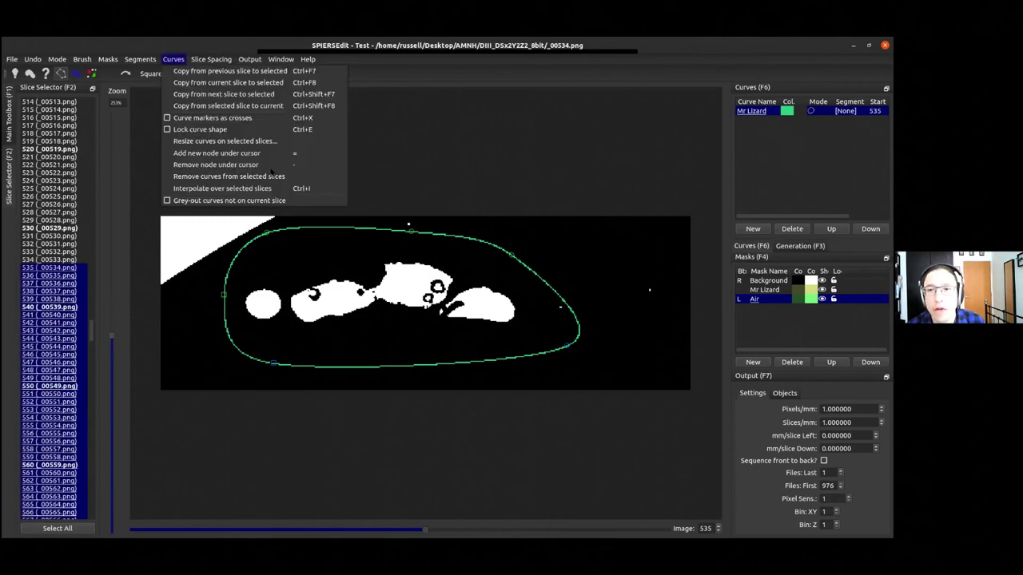
{"action": "left_click", "coordinate": [253, 188]}
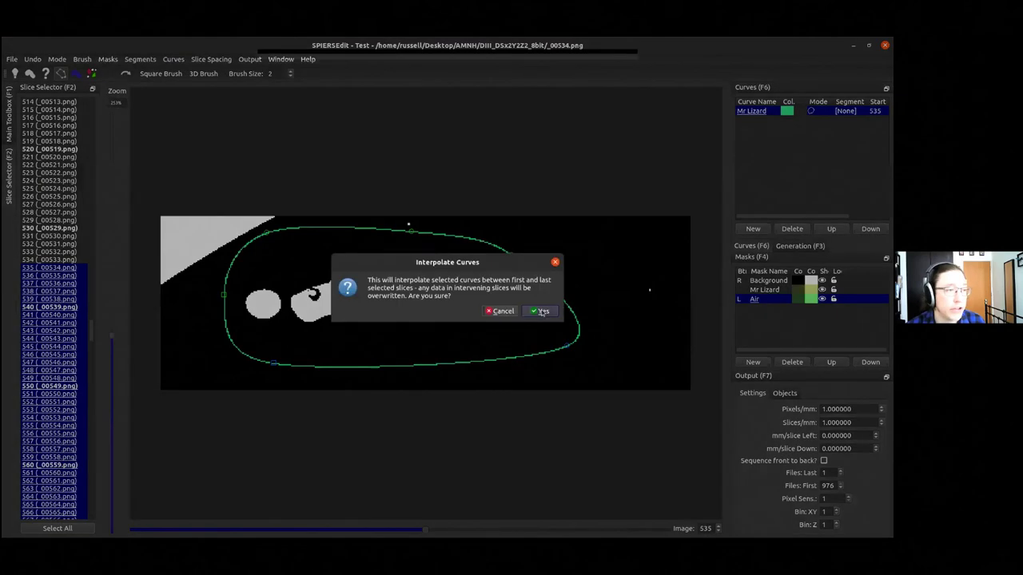
{"action": "left_click", "coordinate": [541, 311]}
On slice 619, extend the curve around the fragments near the white corner area and interpolate it over slices 619 to 735
{"action": "left_click_drag", "start_coordinate": [425, 530], "coordinate": [472, 540]}
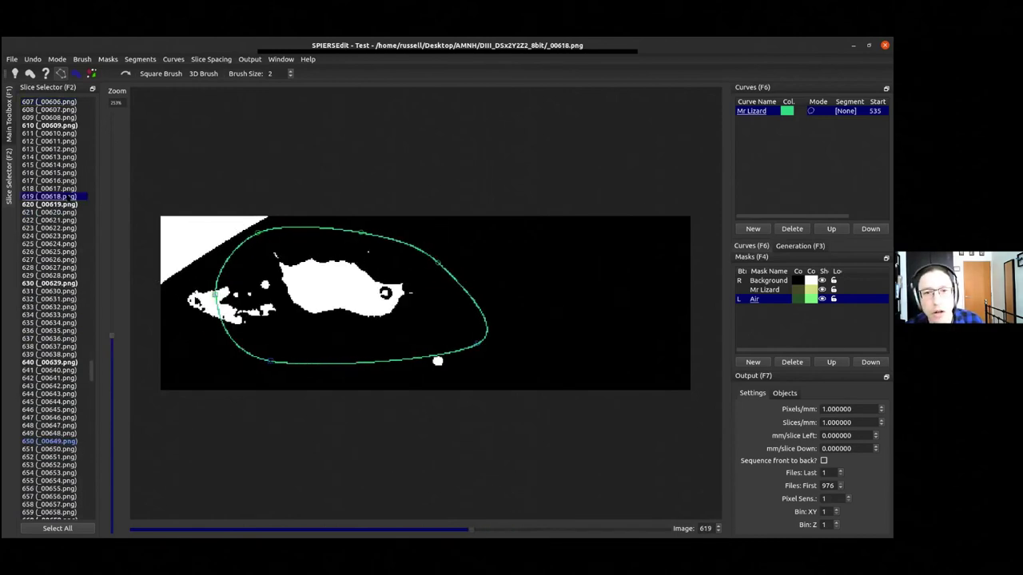
{"action": "left_click_drag", "start_coordinate": [93, 373], "coordinate": [92, 420]}
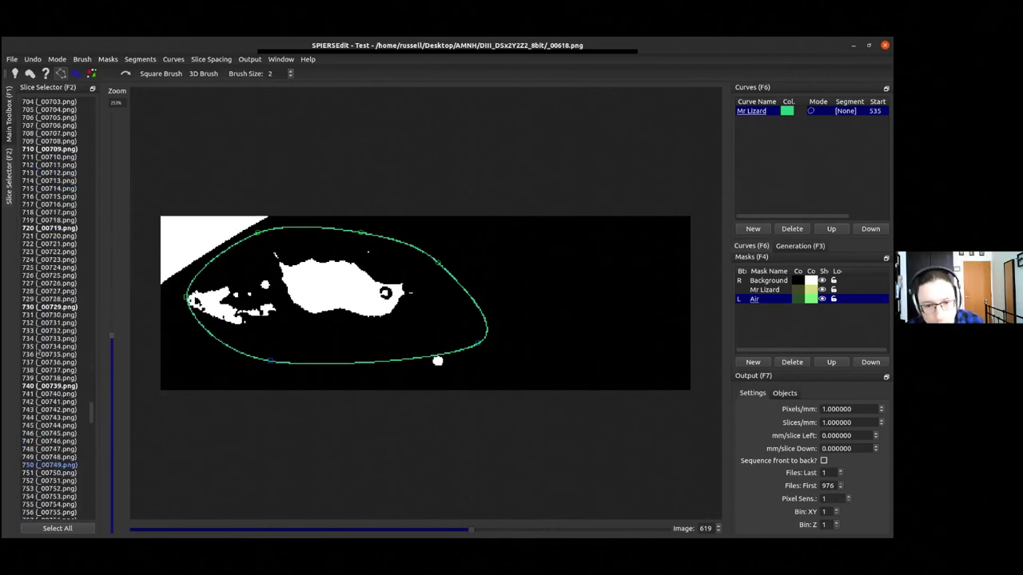
{"action": "left_click", "coordinate": [91, 384], "text": "shift"}
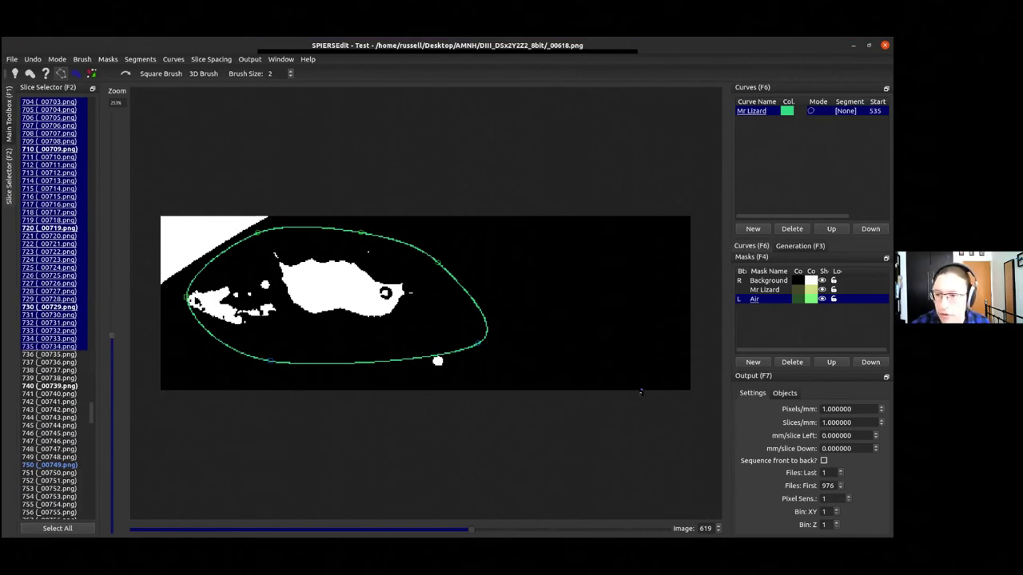
{"action": "key", "text": "ctrl+i"}
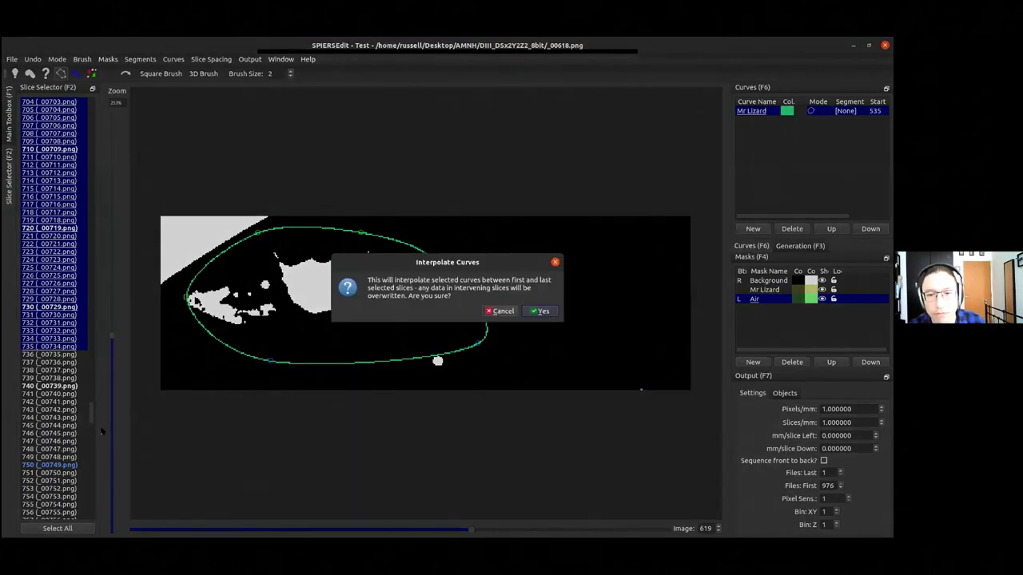
{"action": "key", "text": "Return"}
Select slices 535 to 619 and interpolate the Mr Lizard curve over them
{"action": "scroll", "coordinate": [64, 360], "scroll_direction": "up", "scroll_amount": 20}
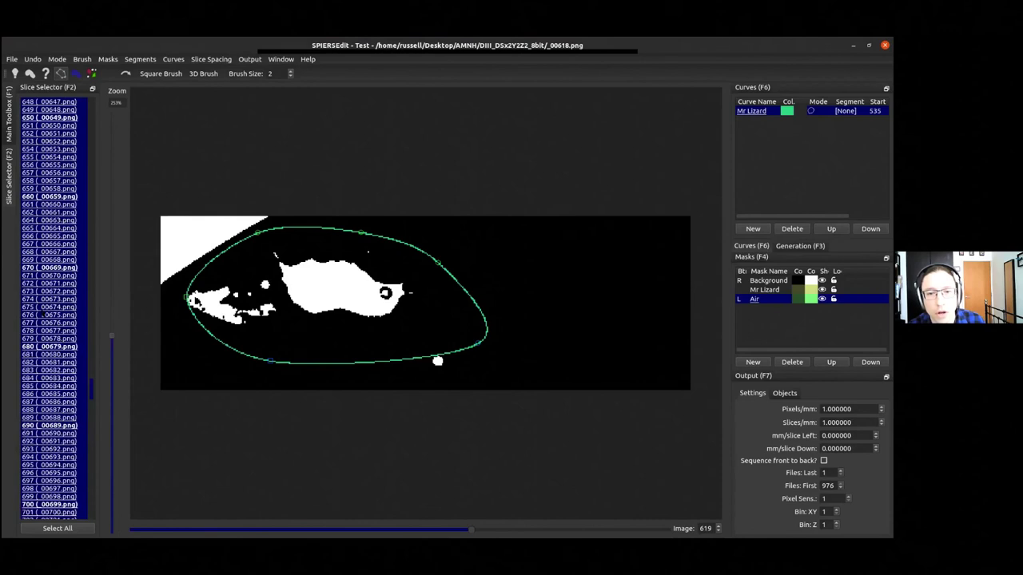
{"action": "scroll", "coordinate": [60, 347], "scroll_direction": "up", "scroll_amount": 20}
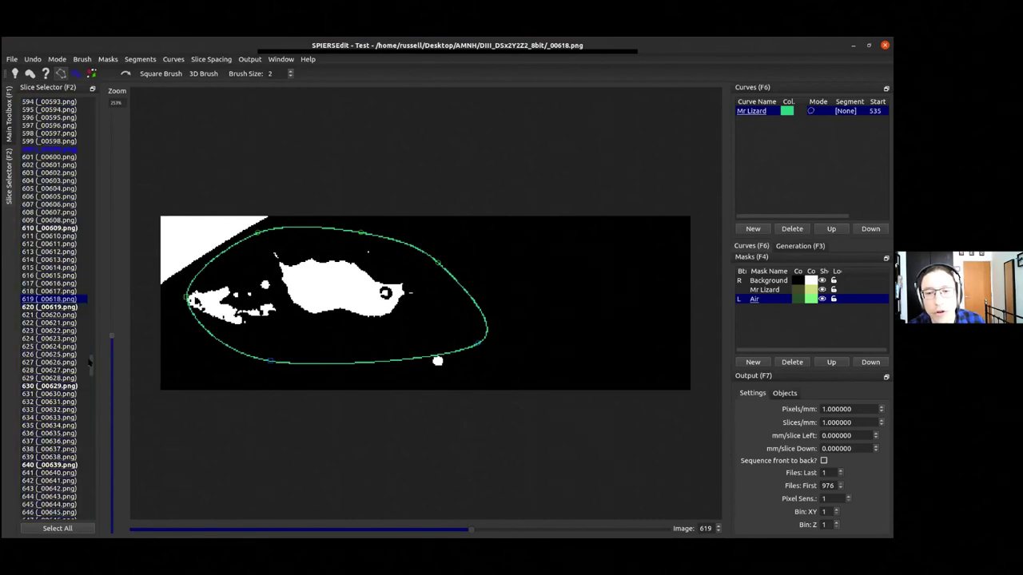
{"action": "scroll", "coordinate": [87, 330], "scroll_direction": "down", "scroll_amount": 7}
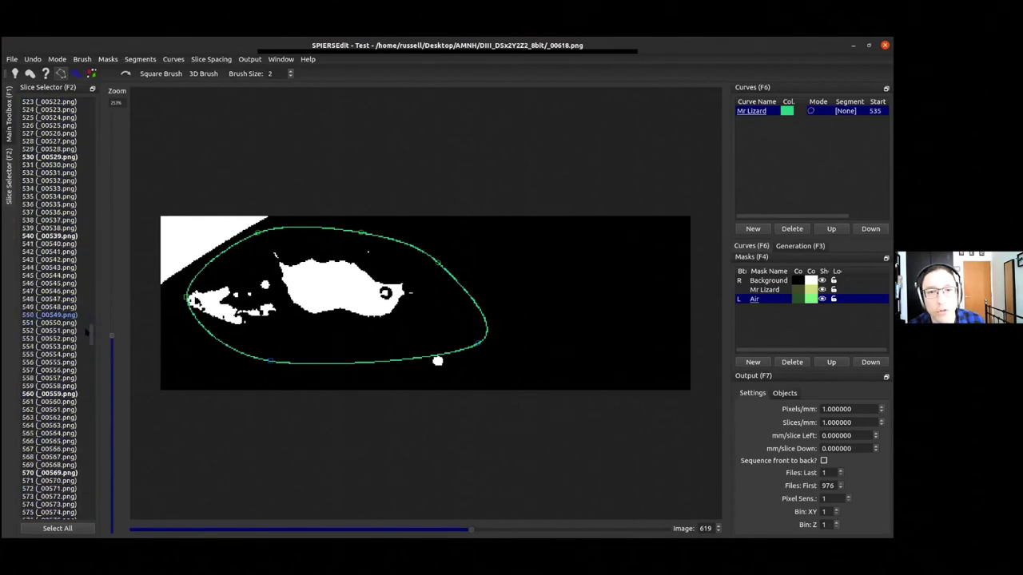
{"action": "left_click", "coordinate": [30, 198], "text": "shift"}
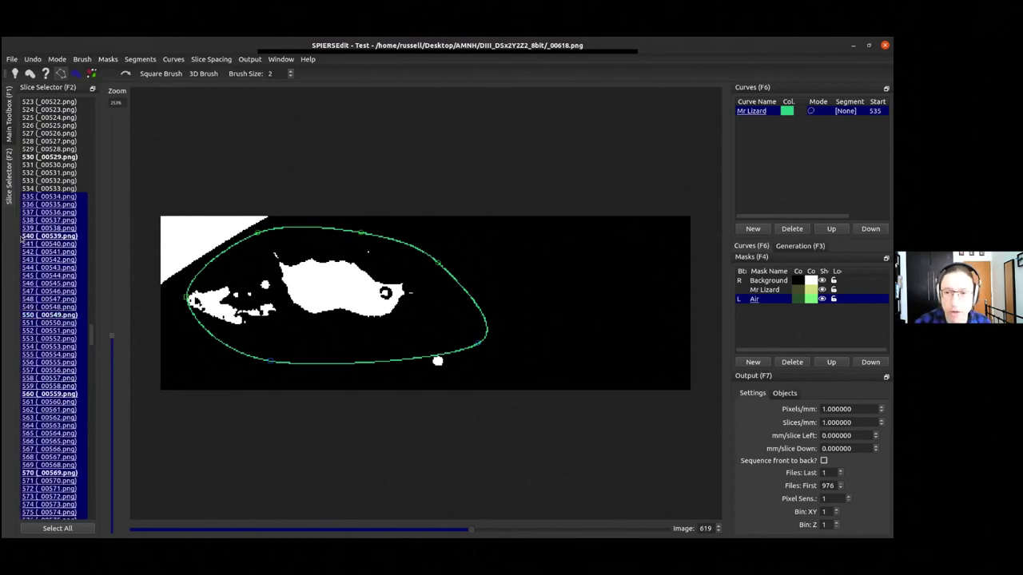
{"action": "key", "text": "ctrl+i"}
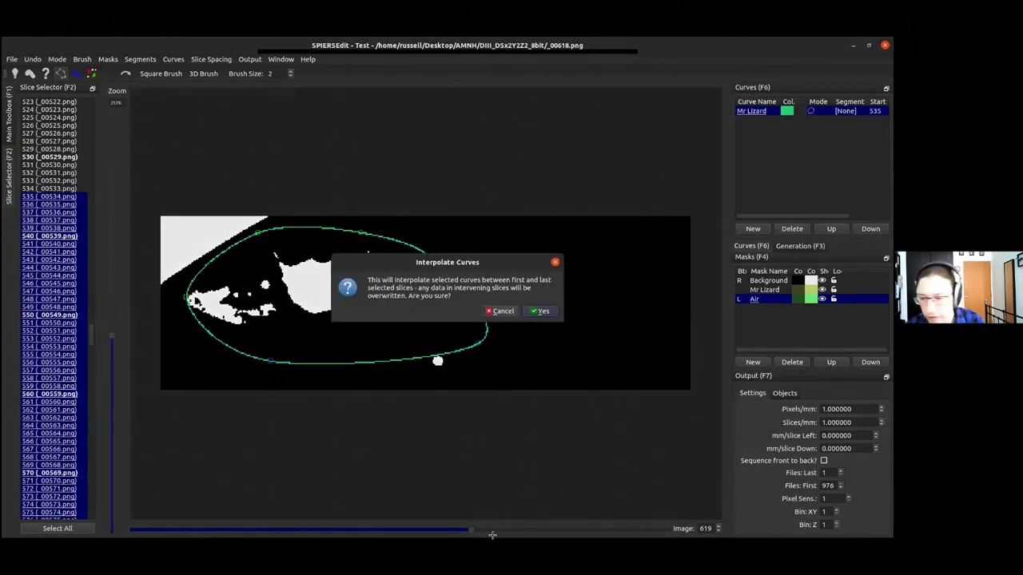
{"action": "key", "text": "Return"}
Check how the interpolated curve fits the lizard on the slices between 619 and 535
{"action": "left_click_drag", "start_coordinate": [471, 531], "coordinate": [428, 534]}
{"action": "scroll", "coordinate": [429, 533], "scroll_direction": "down", "scroll_amount": 10}
{"action": "scroll", "coordinate": [428, 534], "scroll_direction": "down", "scroll_amount": 4}
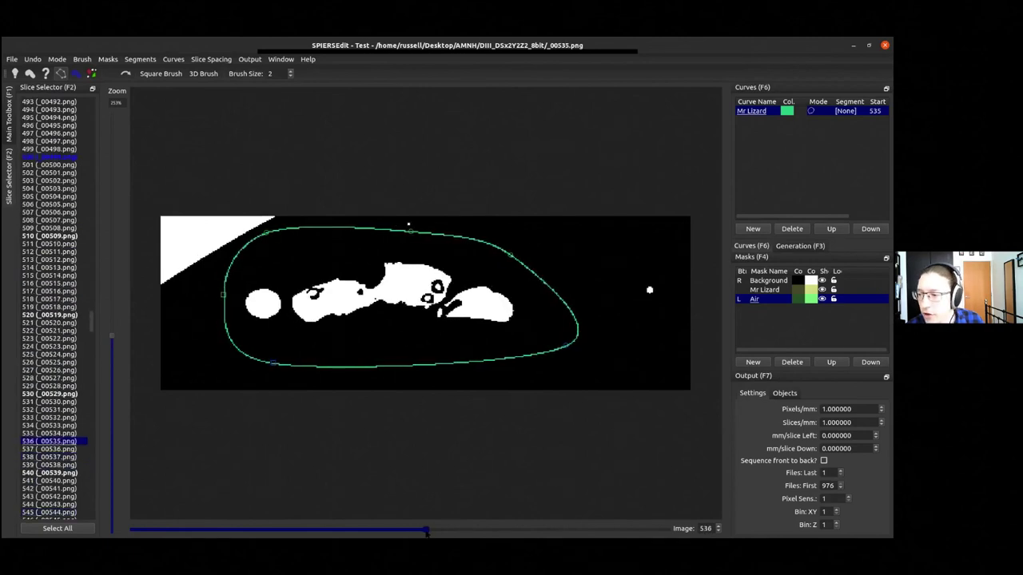
{"action": "scroll", "coordinate": [425, 533], "scroll_direction": "up", "scroll_amount": 1}
{"action": "scroll", "coordinate": [422, 526], "scroll_direction": "down", "scroll_amount": 1}
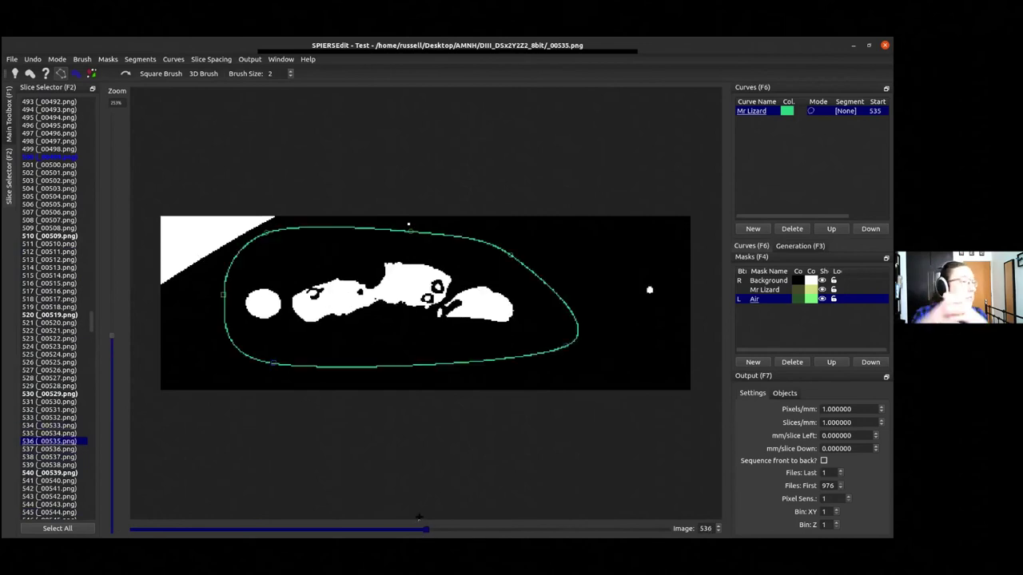
{"action": "scroll", "coordinate": [418, 517], "scroll_direction": "down", "scroll_amount": 1}
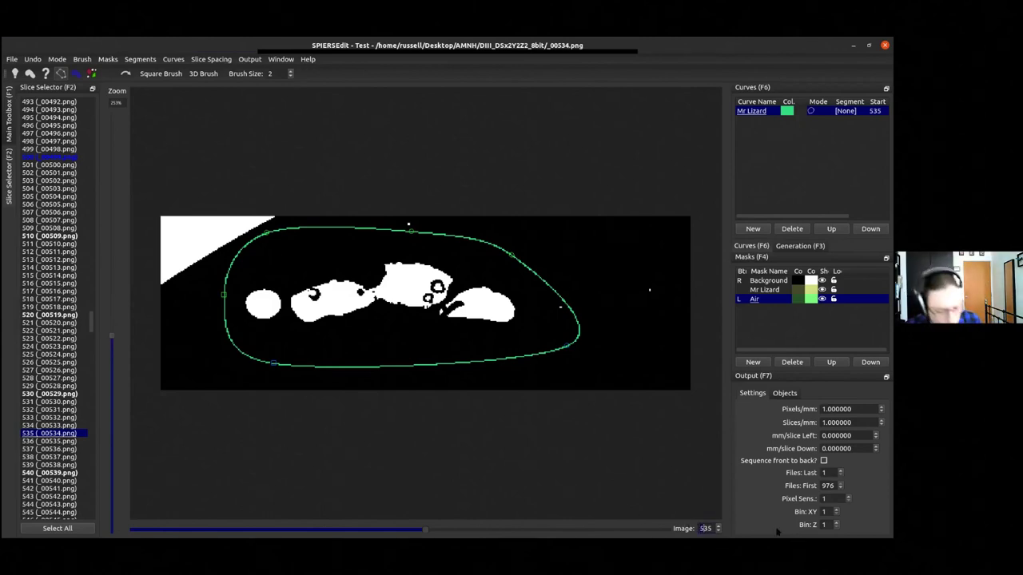
Go to slice 235, copy the Mr Lizard curve to it from slice 535, and shift the whole curve around the round cross-section
{"action": "type", "text": "2"}
{"action": "key", "text": "Return"}
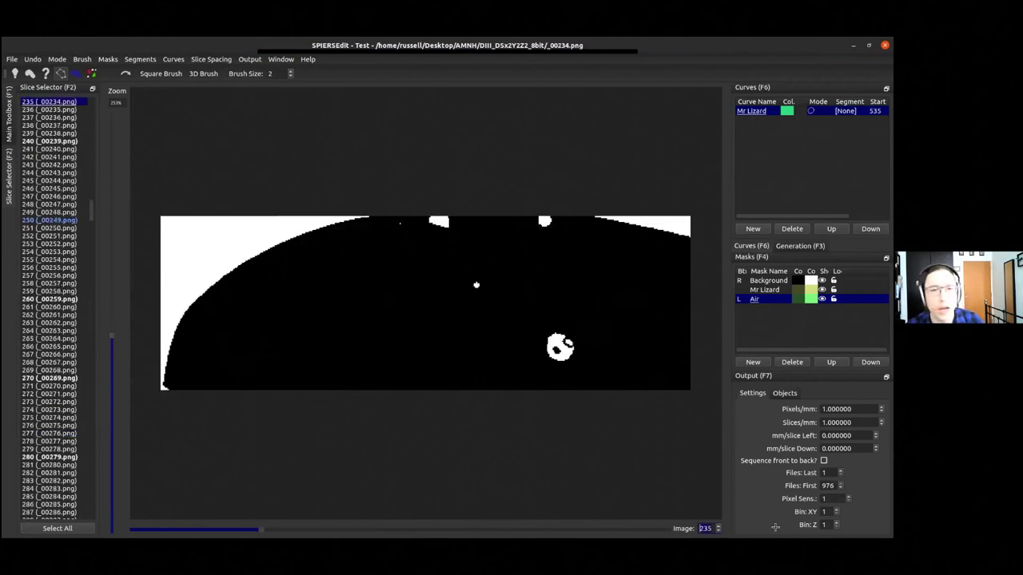
{"action": "left_click_drag", "start_coordinate": [90, 212], "coordinate": [101, 334]}
{"action": "scroll", "coordinate": [58, 306], "scroll_direction": "up", "scroll_amount": 3}
{"action": "left_click", "coordinate": [46, 299]}
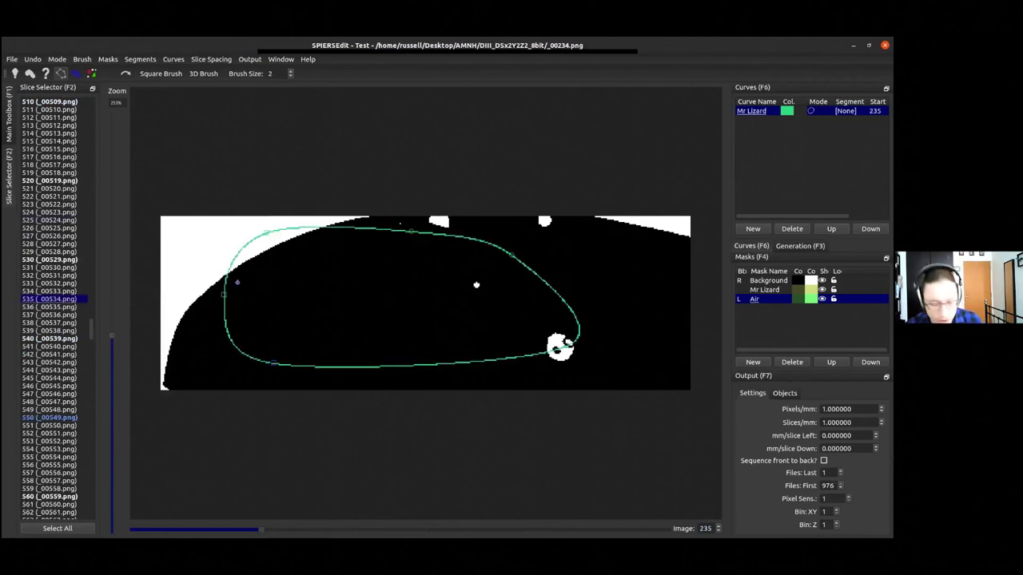
{"action": "left_click_drag", "start_coordinate": [267, 232], "coordinate": [314, 246]}
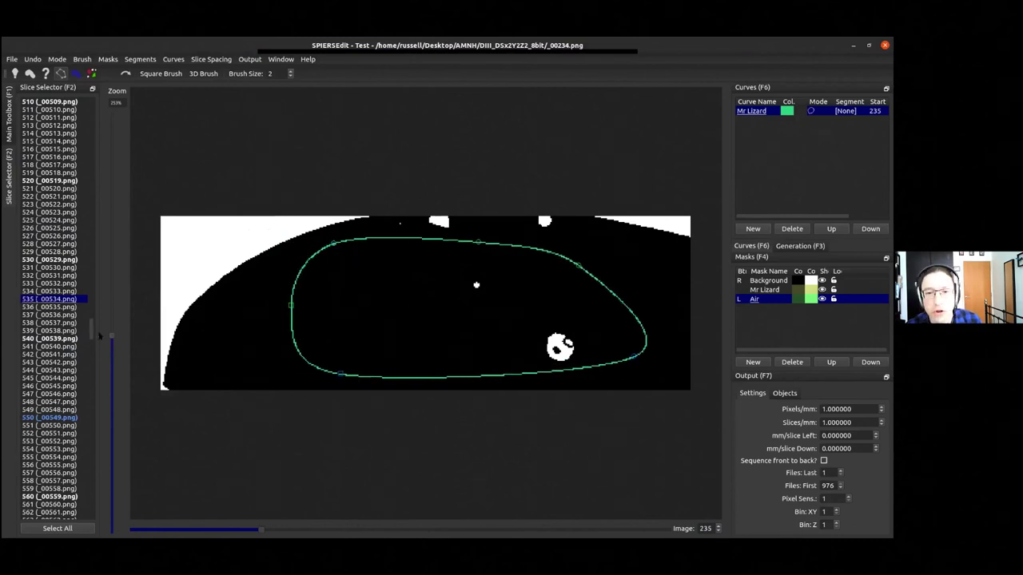
Select slices 235 to 535, interpolate the Mr Lizard curve over them, and show the curve as filled
{"action": "left_click_drag", "start_coordinate": [94, 319], "coordinate": [103, 209]}
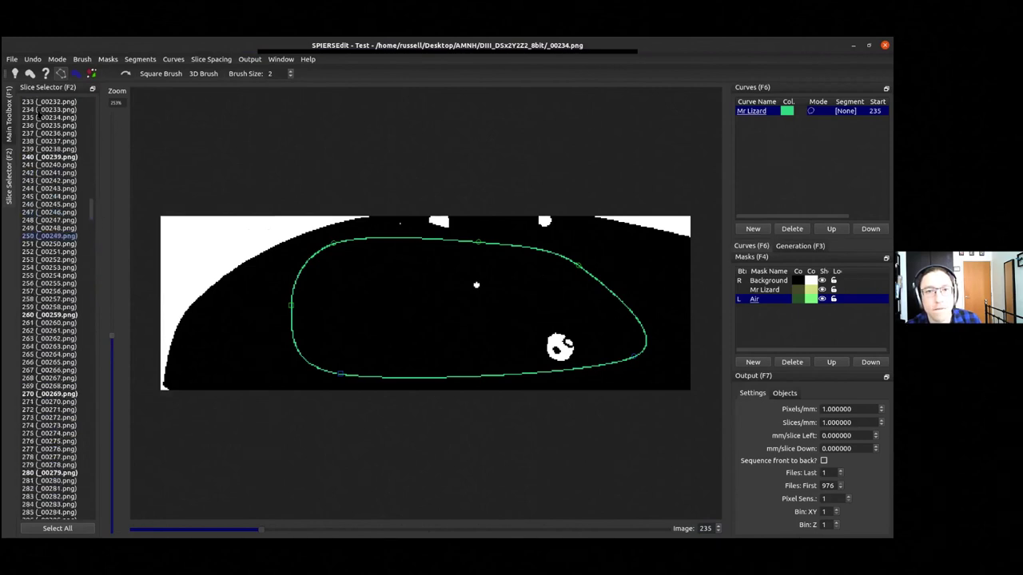
{"action": "left_click", "coordinate": [37, 118], "text": "shift"}
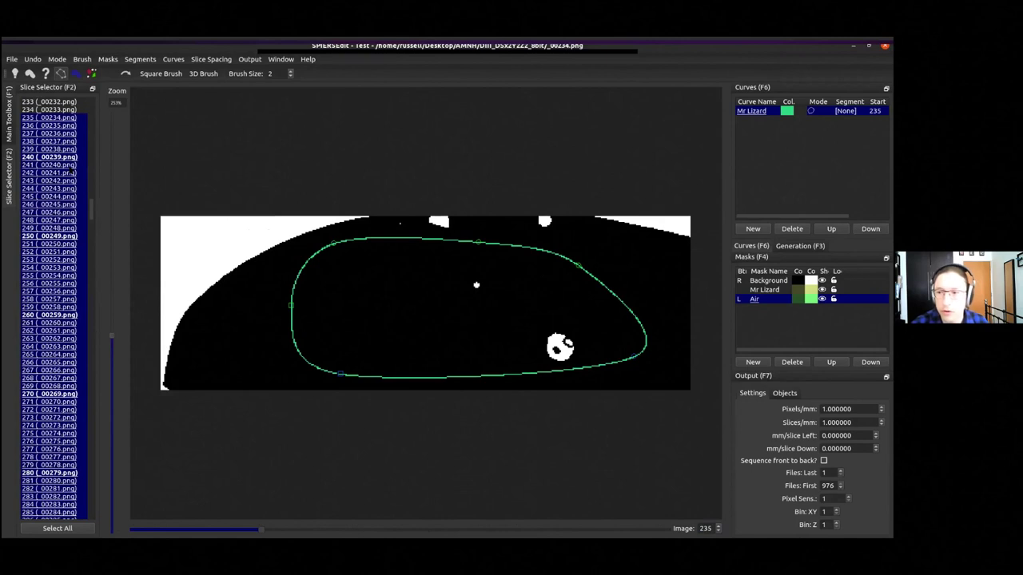
{"action": "key", "text": "i"}
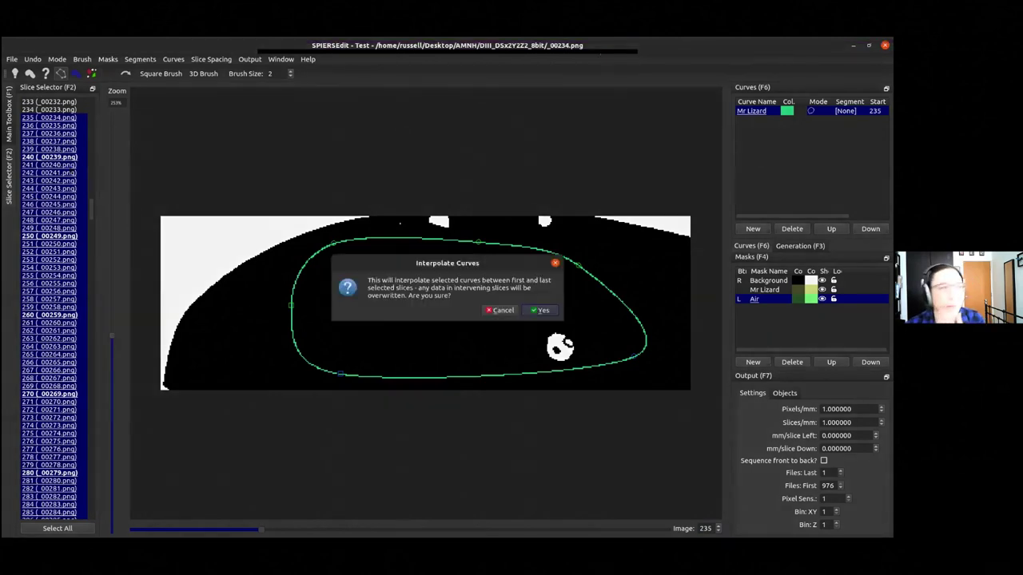
{"action": "key", "text": "Return"}
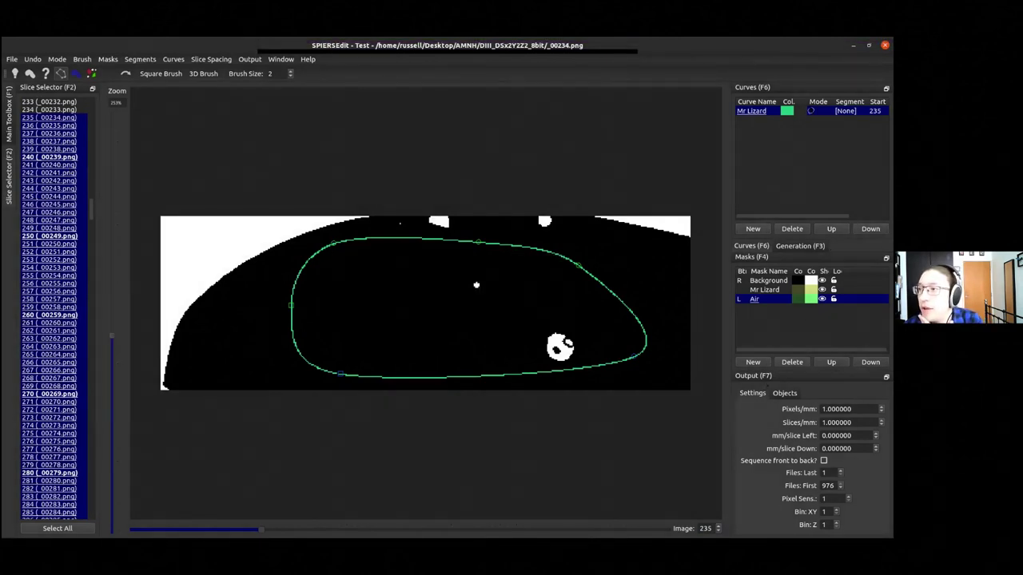
{"action": "left_click", "coordinate": [810, 111]}
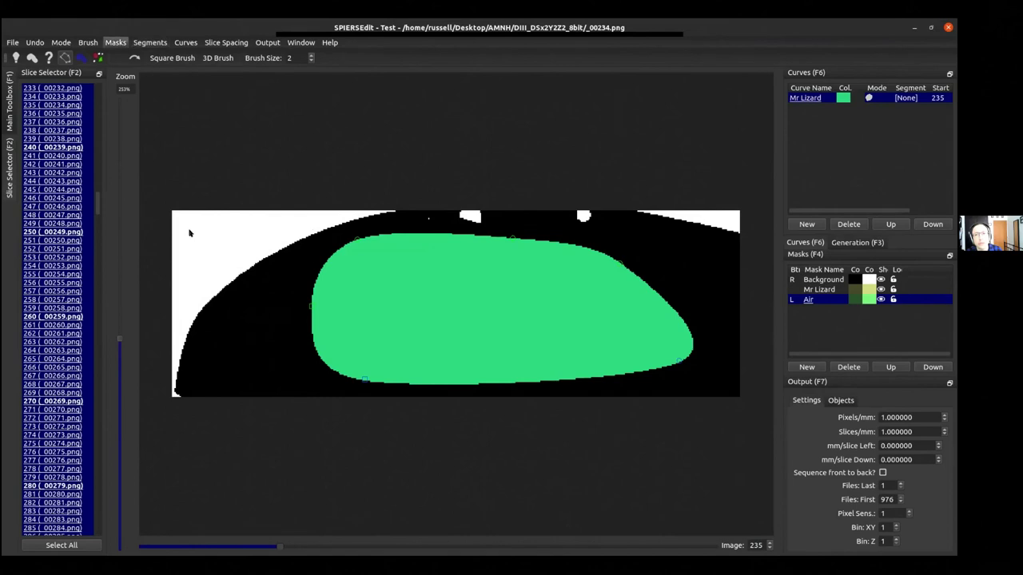
{"action": "left_click", "coordinate": [108, 59]}
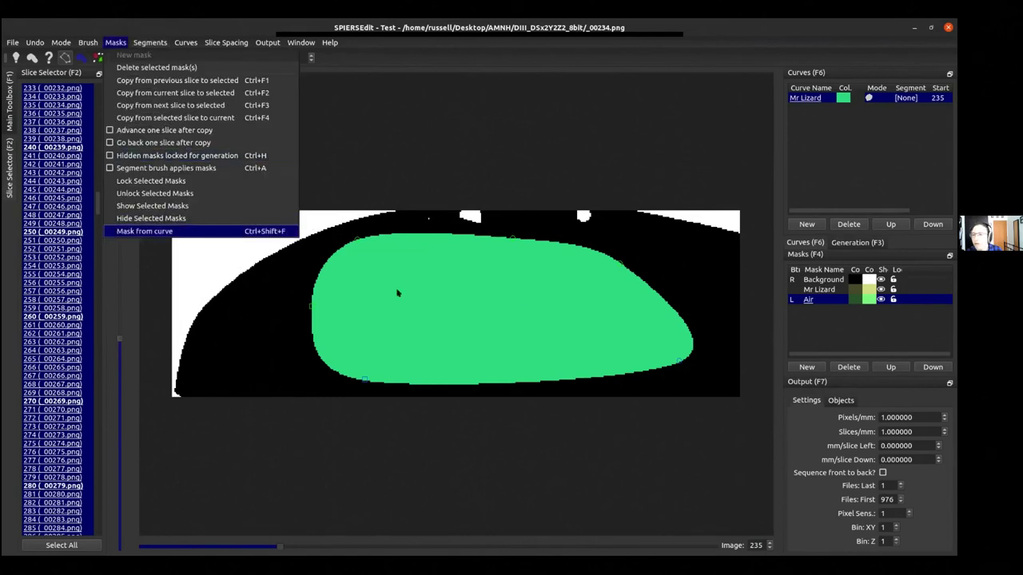
{"action": "left_click", "coordinate": [190, 232]}
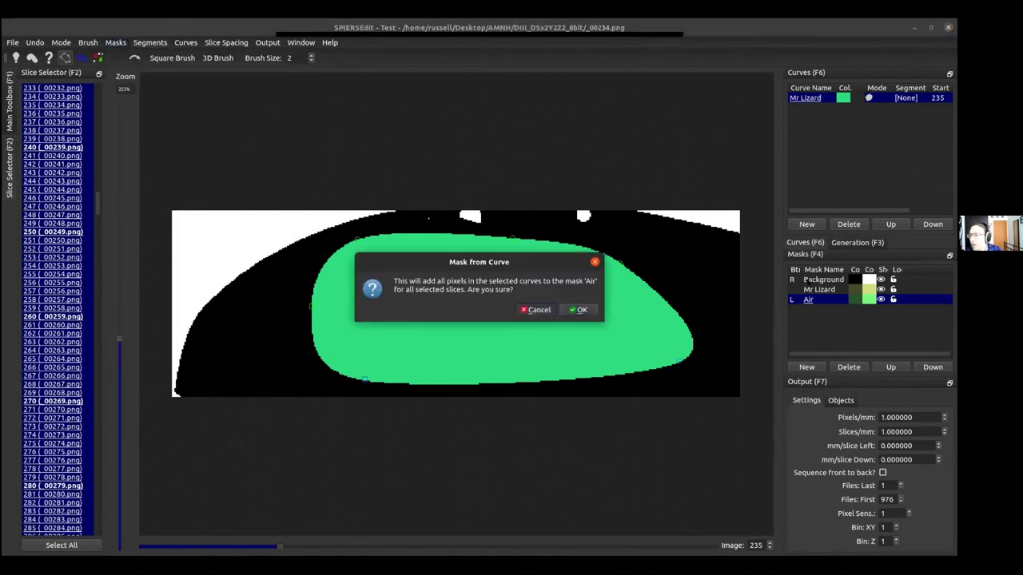
{"action": "left_click", "coordinate": [582, 309]}
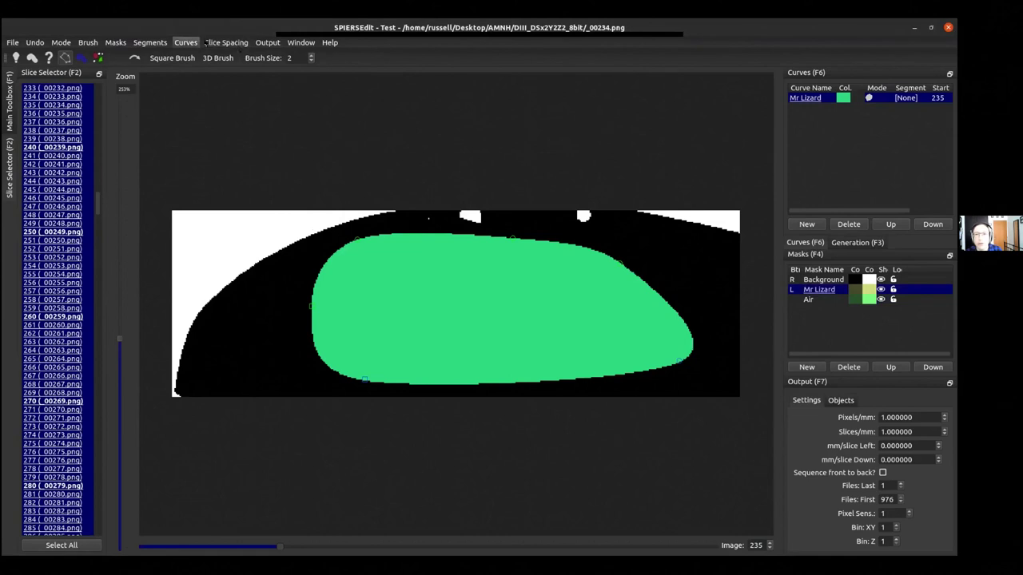
Add the pixels inside the curve to the Mr Lizard mask on all selected slices, and display the outlined curve's result in Mask Mode
{"action": "left_click", "coordinate": [115, 42]}
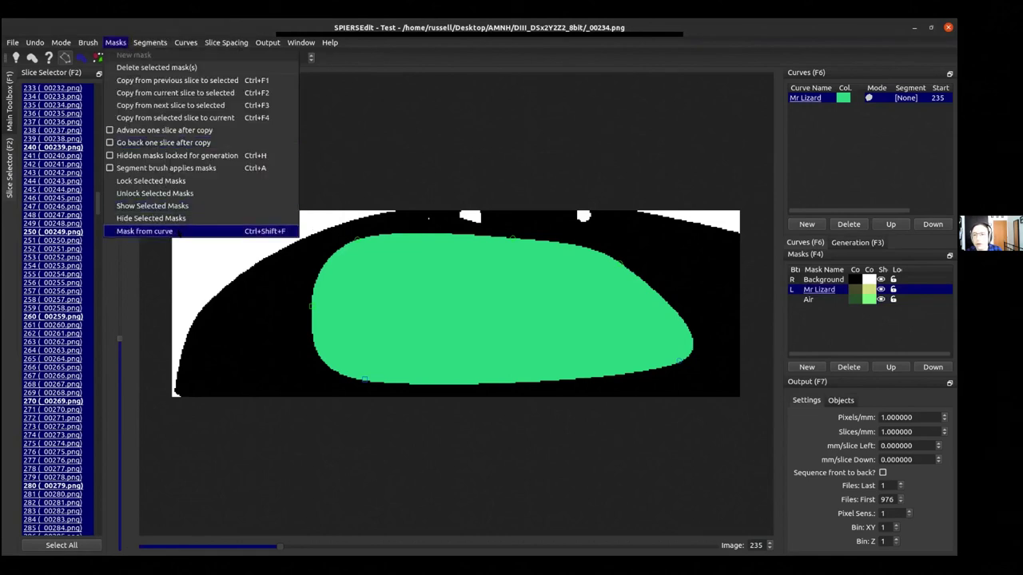
{"action": "left_click", "coordinate": [144, 230]}
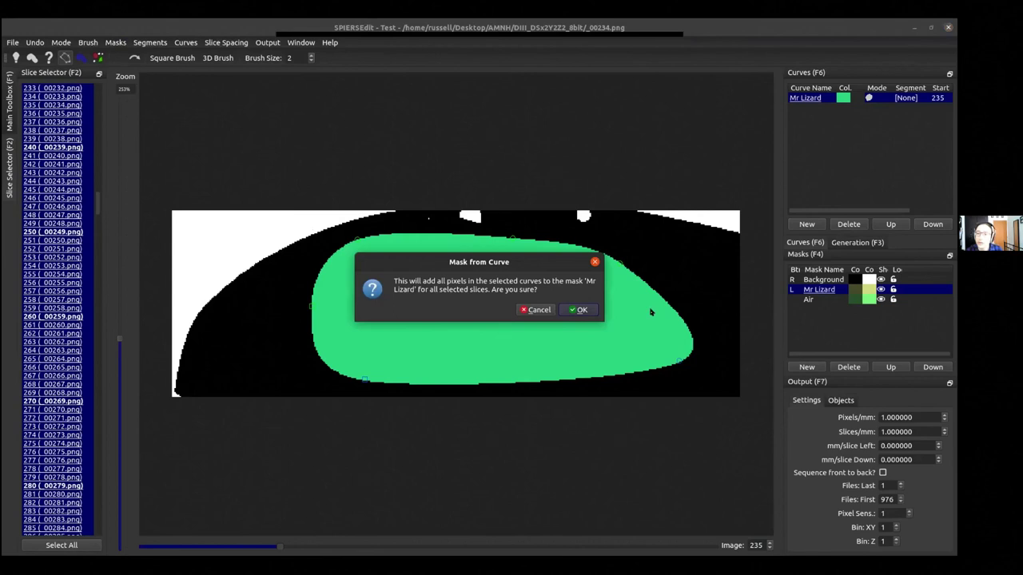
{"action": "left_click", "coordinate": [579, 309]}
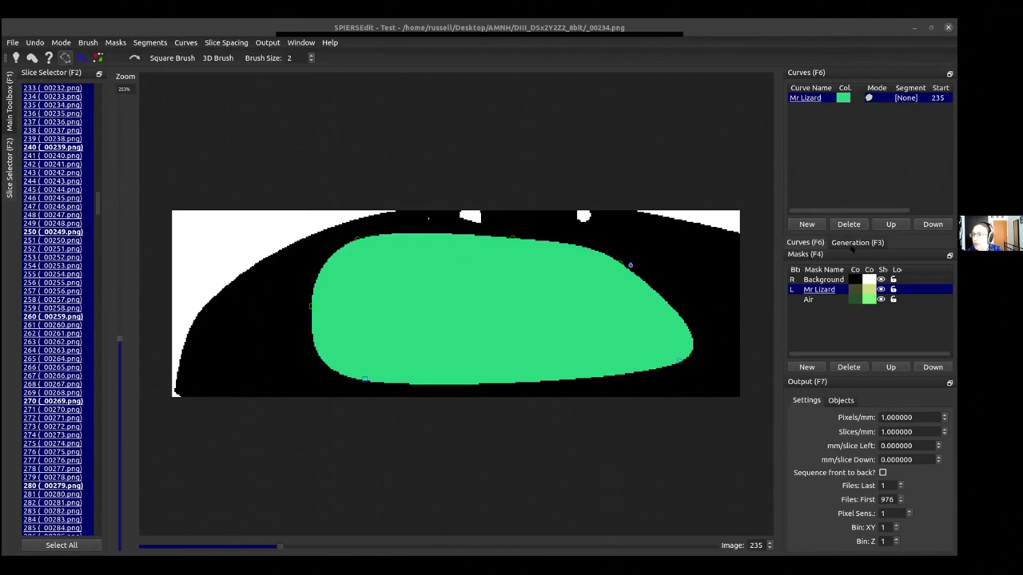
{"action": "left_click", "coordinate": [868, 98]}
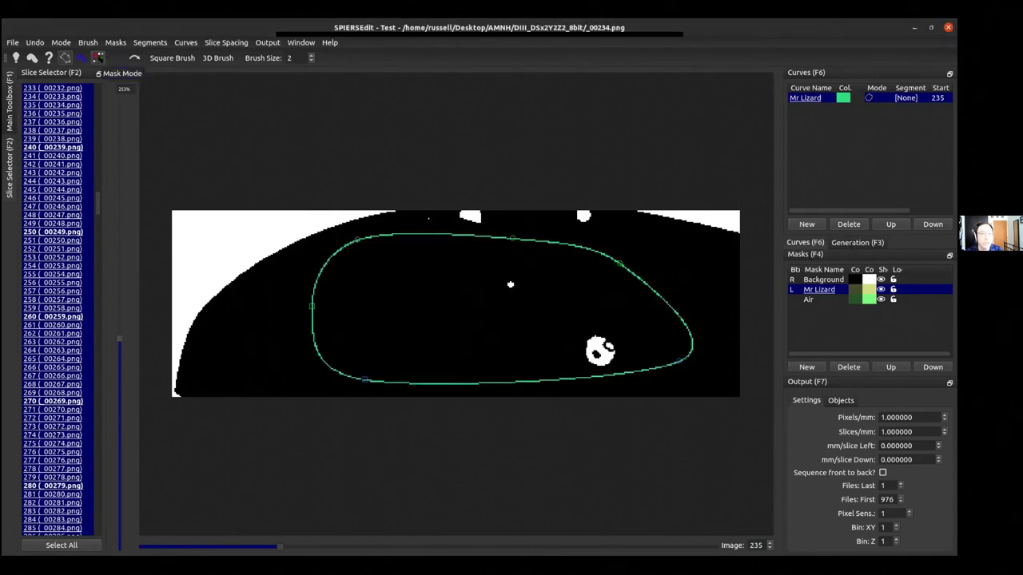
{"action": "left_click", "coordinate": [97, 57]}
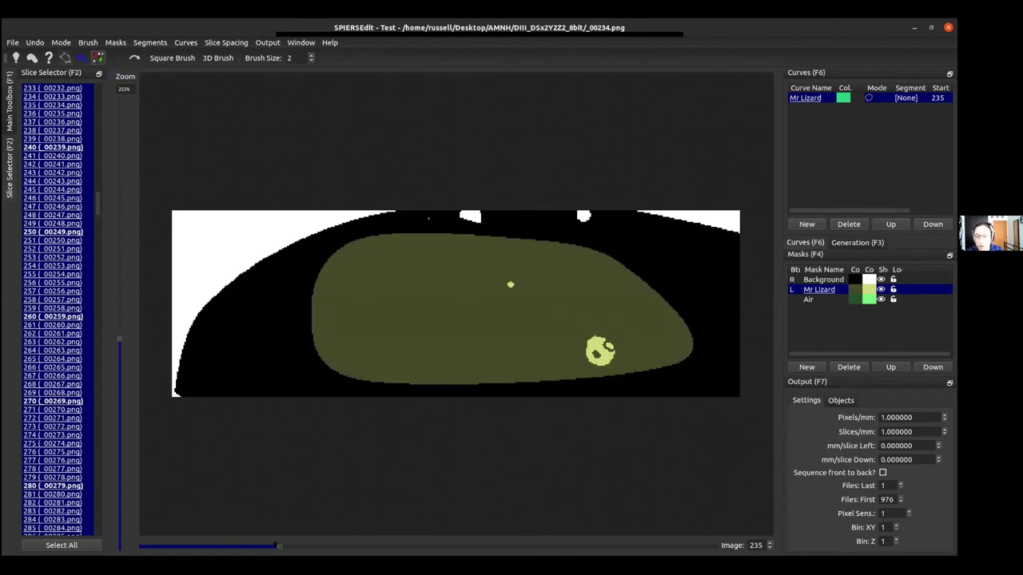
Create a new output object from the Mr Lizard mask
{"action": "left_click_drag", "start_coordinate": [361, 546], "coordinate": [594, 541]}
{"action": "left_click", "coordinate": [594, 545]}
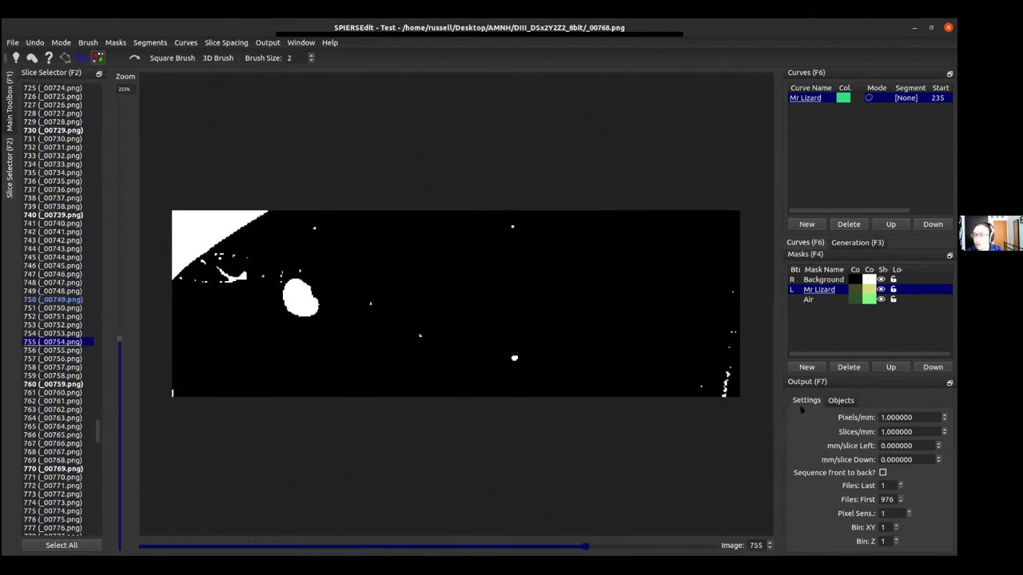
{"action": "left_click", "coordinate": [824, 401]}
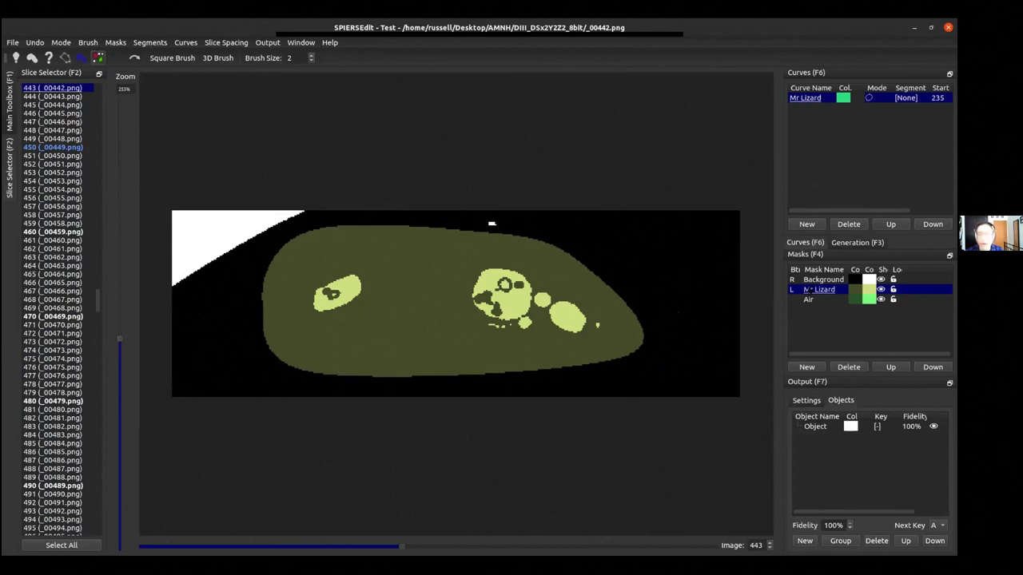
{"action": "left_click", "coordinate": [804, 540]}
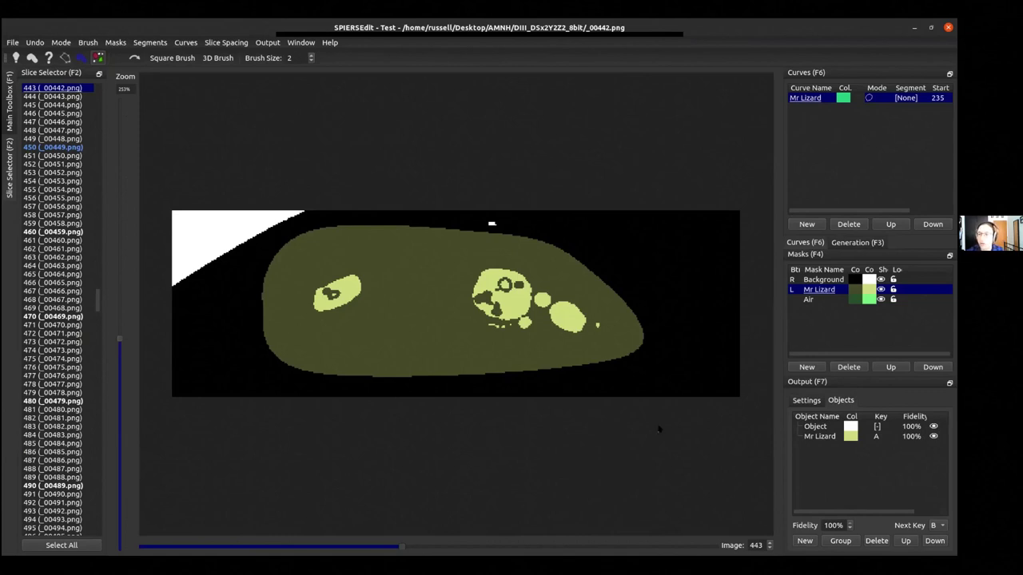
Render the output objects in SPIERSview and hide the white Object so only Mr Lizard shows
{"action": "key", "text": "v"}
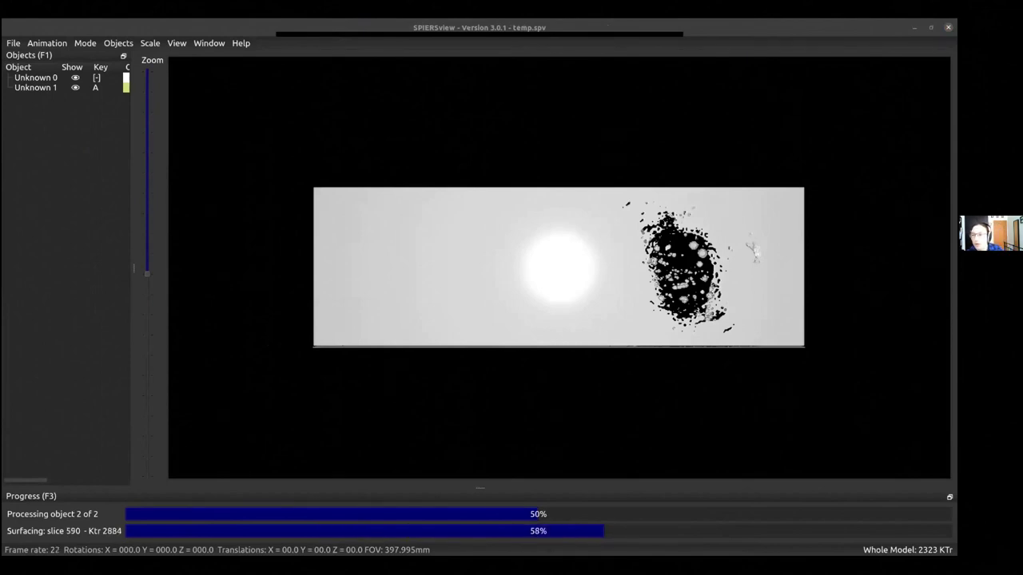
{"action": "left_click_drag", "start_coordinate": [559, 199], "coordinate": [431, 168]}
{"action": "left_click", "coordinate": [68, 77]}
Examine the Mr Lizard model from several angles, including its limbs, tail and surrounding loose fragments
{"action": "left_click_drag", "start_coordinate": [582, 281], "coordinate": [310, 58]}
{"action": "left_click_drag", "start_coordinate": [559, 240], "coordinate": [636, 234]}
{"action": "left_click_drag", "start_coordinate": [479, 280], "coordinate": [655, 315]}
{"action": "left_click_drag", "start_coordinate": [608, 231], "coordinate": [528, 220]}
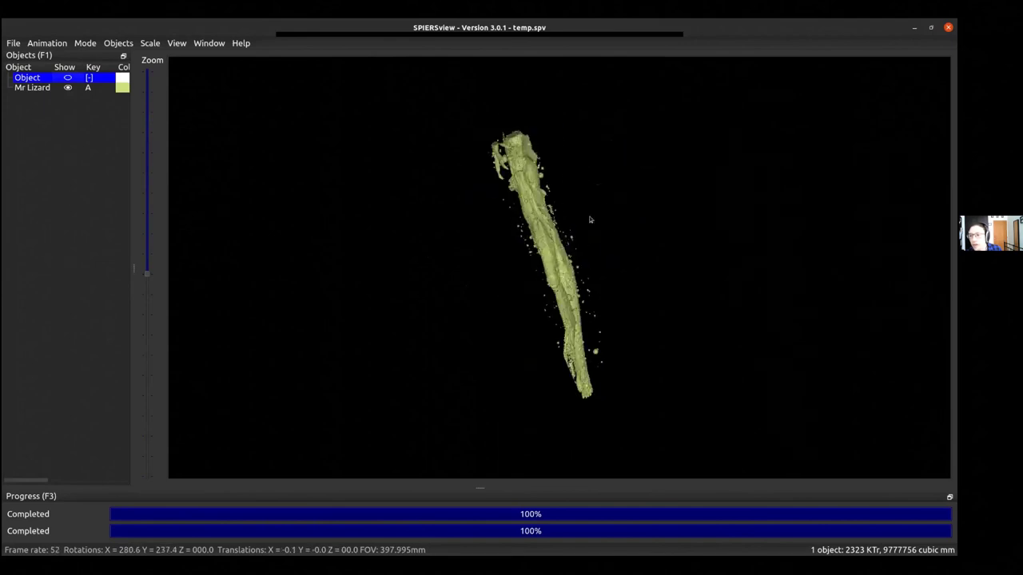
{"action": "left_click_drag", "start_coordinate": [591, 221], "coordinate": [527, 186]}
{"action": "scroll", "coordinate": [528, 187], "scroll_direction": "down", "scroll_amount": 3}
{"action": "scroll", "coordinate": [543, 192], "scroll_direction": "up", "scroll_amount": 3}
{"action": "scroll", "coordinate": [559, 268], "scroll_direction": "up", "scroll_amount": 3}
{"action": "left_click_drag", "start_coordinate": [569, 249], "coordinate": [527, 273]}
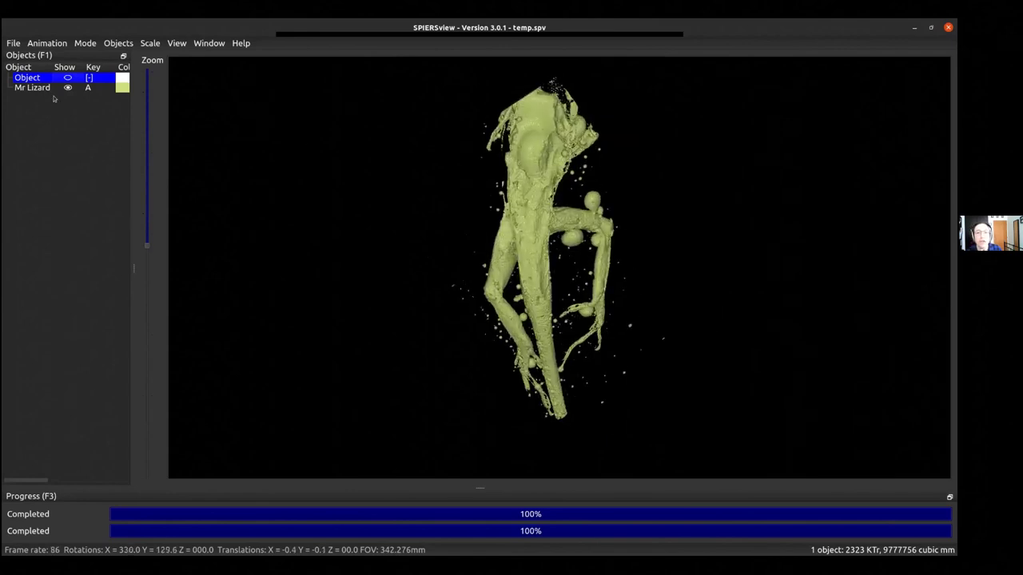
Select the Mr Lizard object and apply Island Removal: All to it
{"action": "left_click", "coordinate": [62, 78]}
{"action": "left_click", "coordinate": [32, 87]}
{"action": "left_click", "coordinate": [118, 43]}
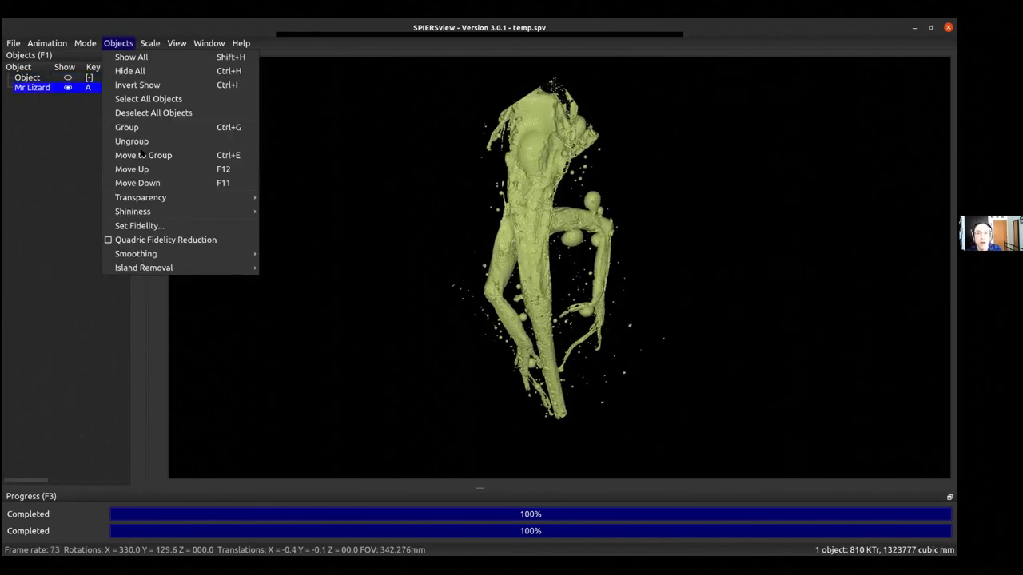
{"action": "mouse_move", "coordinate": [243, 273]}
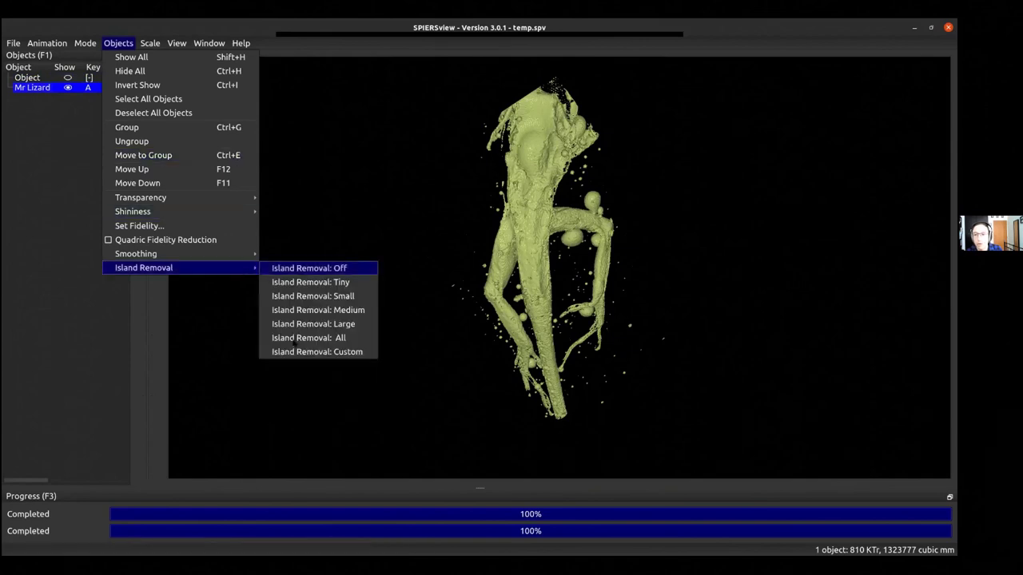
{"action": "left_click", "coordinate": [316, 338]}
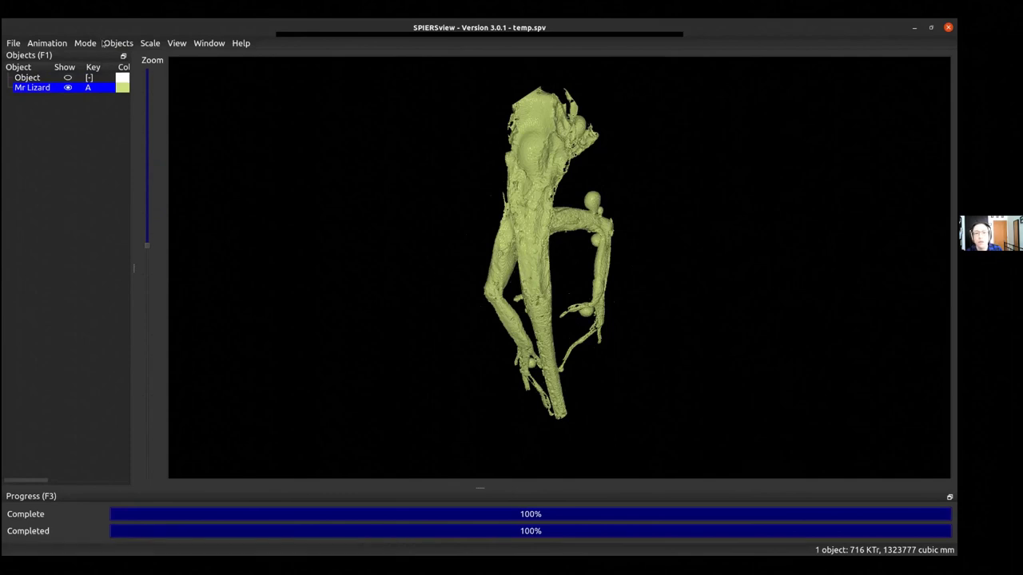
Apply Smoothing: Weak to the Mr Lizard object
{"action": "left_click", "coordinate": [118, 43]}
{"action": "mouse_move", "coordinate": [134, 254]}
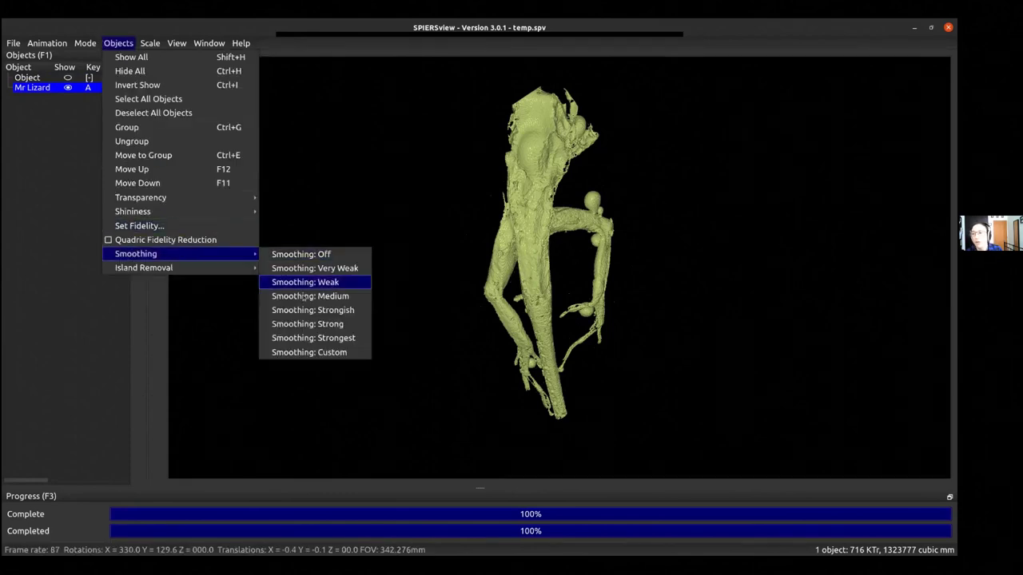
{"action": "left_click", "coordinate": [305, 282]}
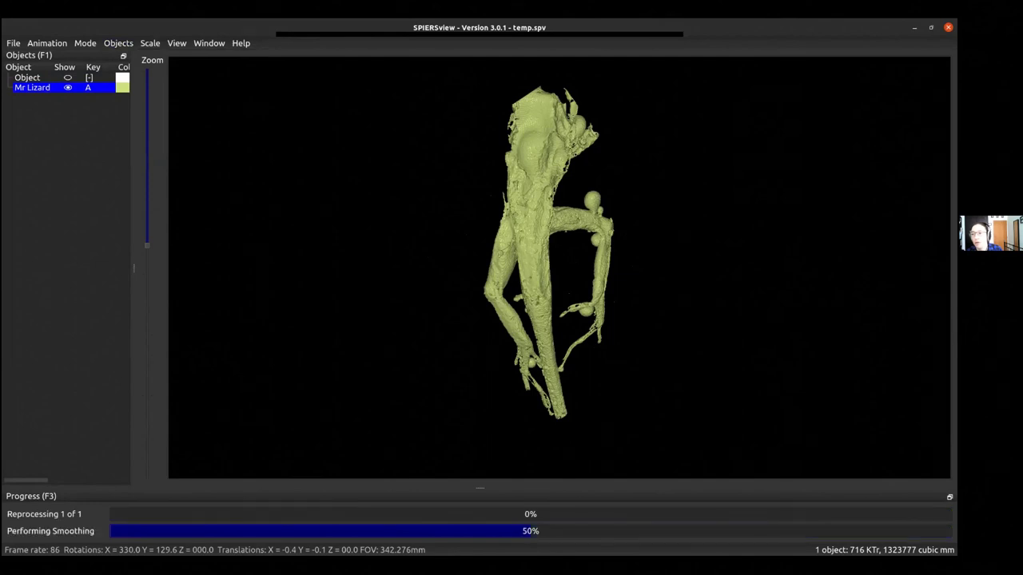
Examine the smoothed Mr Lizard model from several angles, including its head, limbs and tail
{"action": "left_click_drag", "start_coordinate": [305, 282], "coordinate": [414, 293]}
{"action": "left_click_drag", "start_coordinate": [248, 260], "coordinate": [864, 348]}
{"action": "left_click_drag", "start_coordinate": [751, 290], "coordinate": [169, 264]}
{"action": "left_click_drag", "start_coordinate": [556, 183], "coordinate": [557, 339]}
{"action": "left_click_drag", "start_coordinate": [682, 271], "coordinate": [550, 179]}
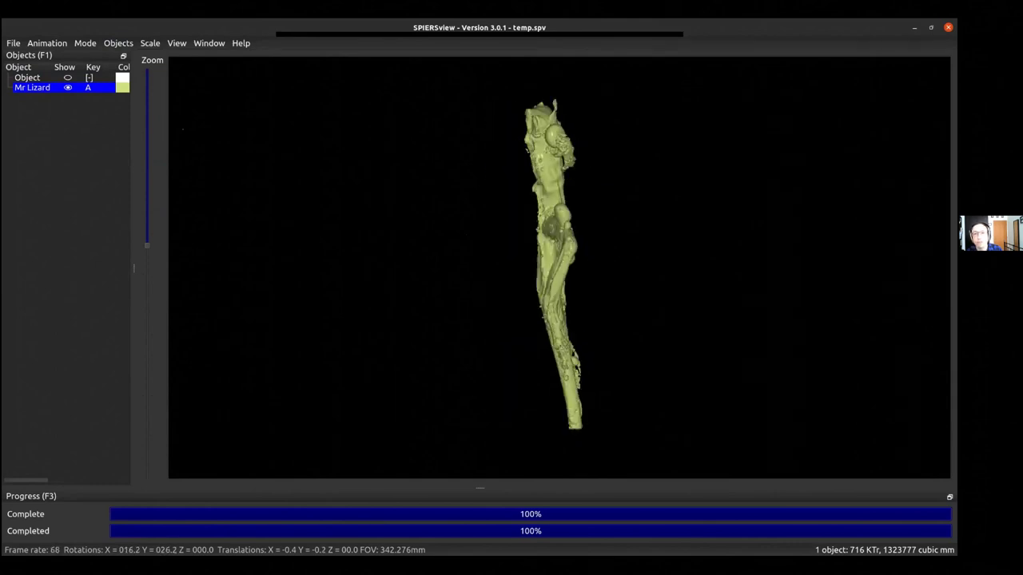
{"action": "left_click", "coordinate": [149, 44]}
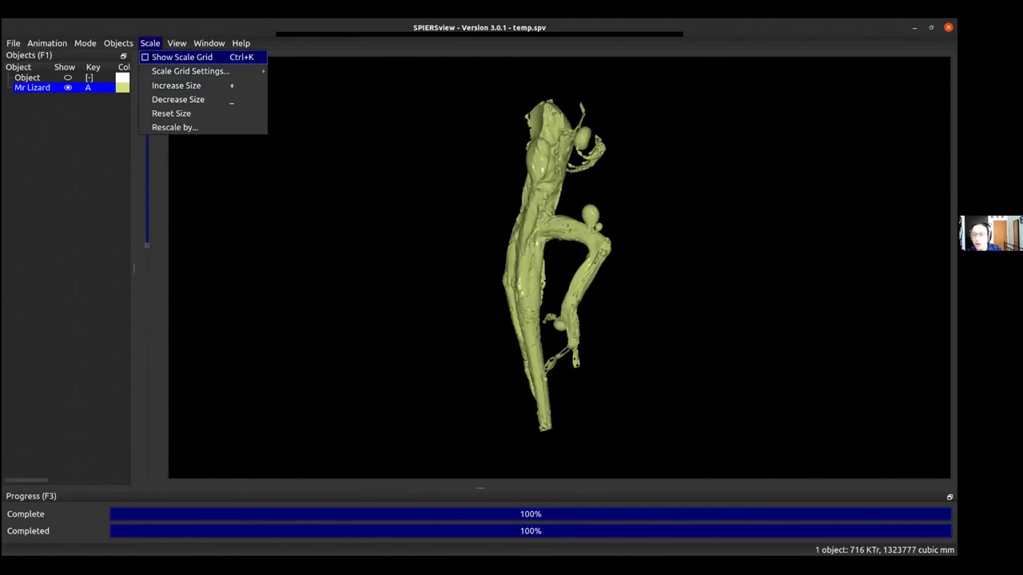
{"action": "left_click", "coordinate": [182, 57]}
{"action": "left_click_drag", "start_coordinate": [560, 267], "coordinate": [489, 276]}
{"action": "left_click_drag", "start_coordinate": [486, 210], "coordinate": [365, 241]}
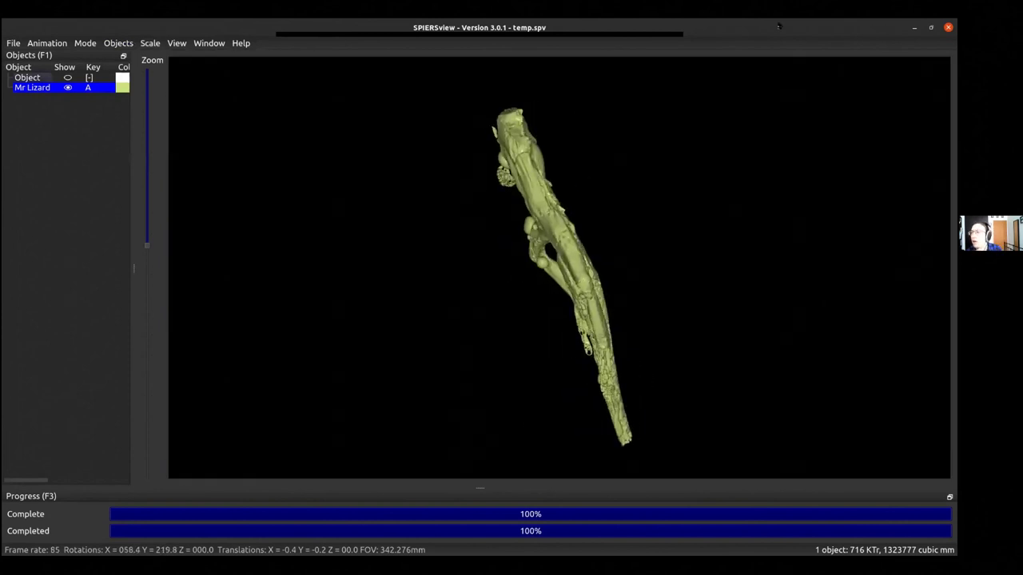
Close the SPIERSview model without saving and display the original greyscale image of slice 443 in SPIERSedit
{"action": "left_click", "coordinate": [946, 28]}
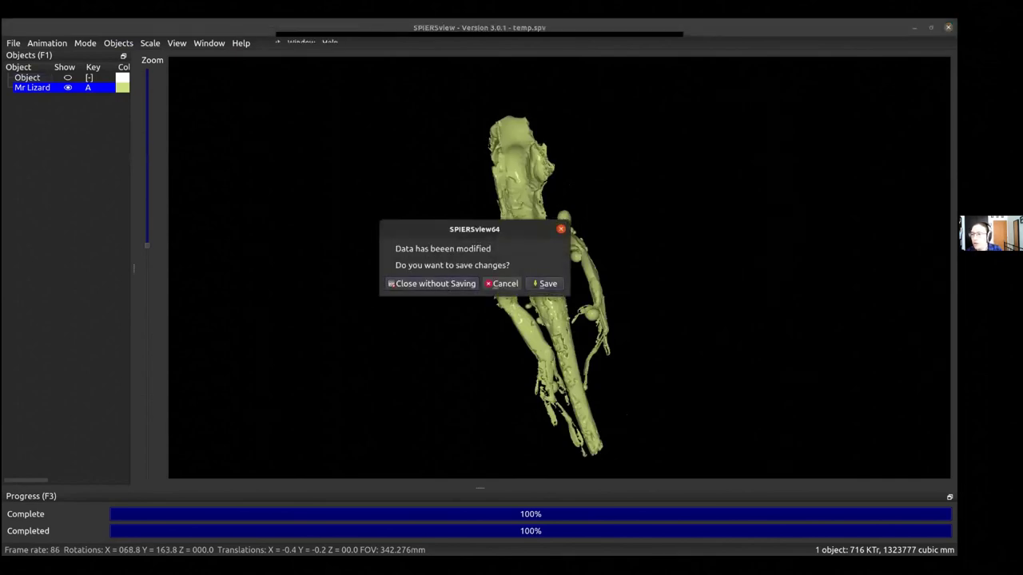
{"action": "left_click", "coordinate": [450, 283]}
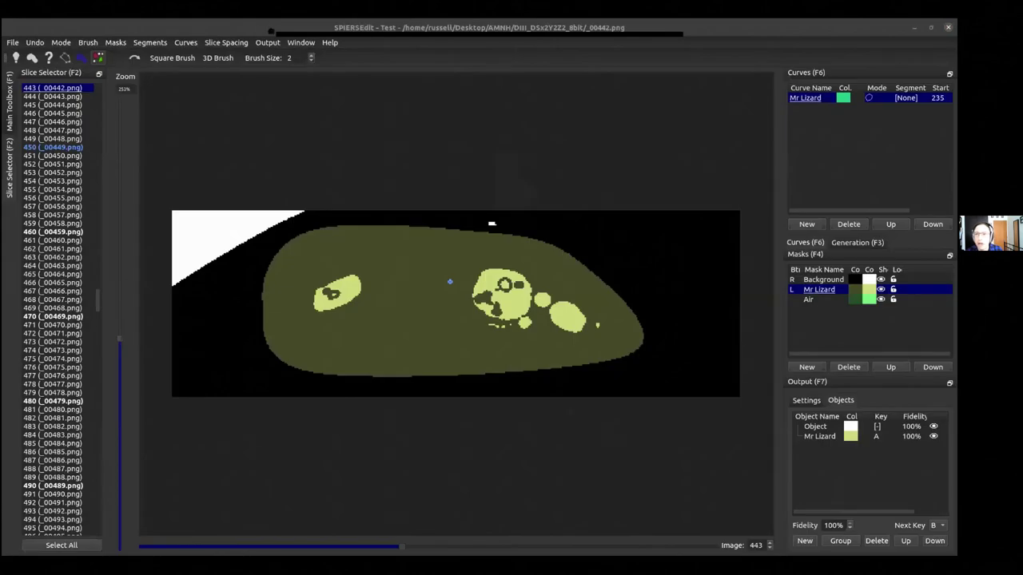
{"action": "key", "text": "space"}
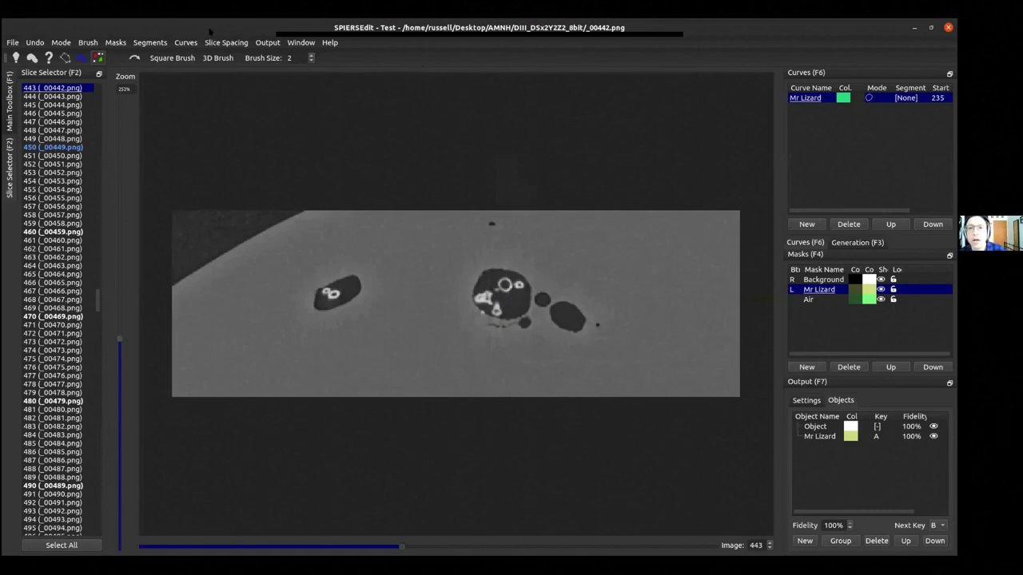
Show the segments list and create a second segment alongside Default
{"action": "left_click", "coordinate": [159, 43]}
{"action": "left_click", "coordinate": [159, 43]}
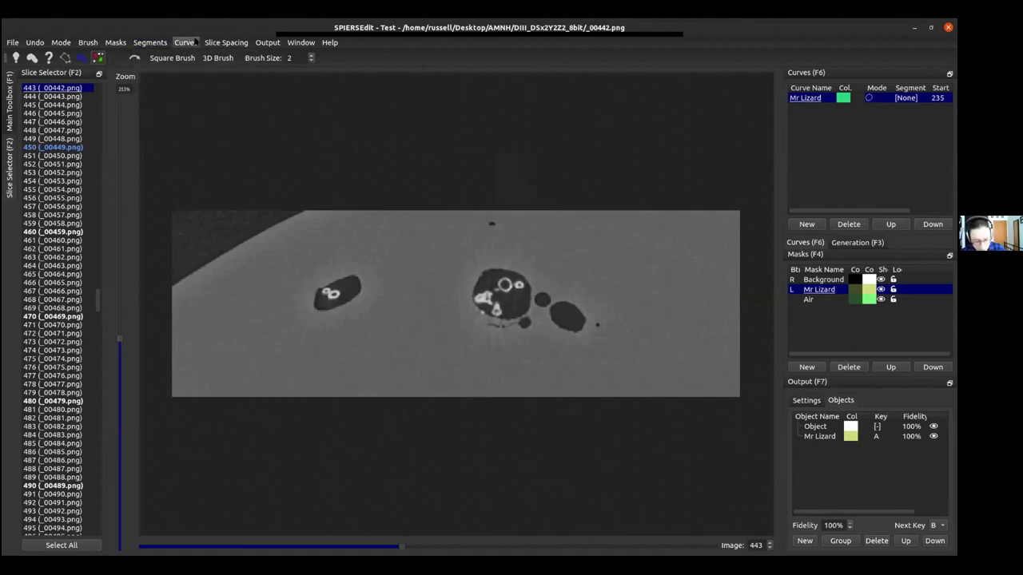
{"action": "key", "text": "F5"}
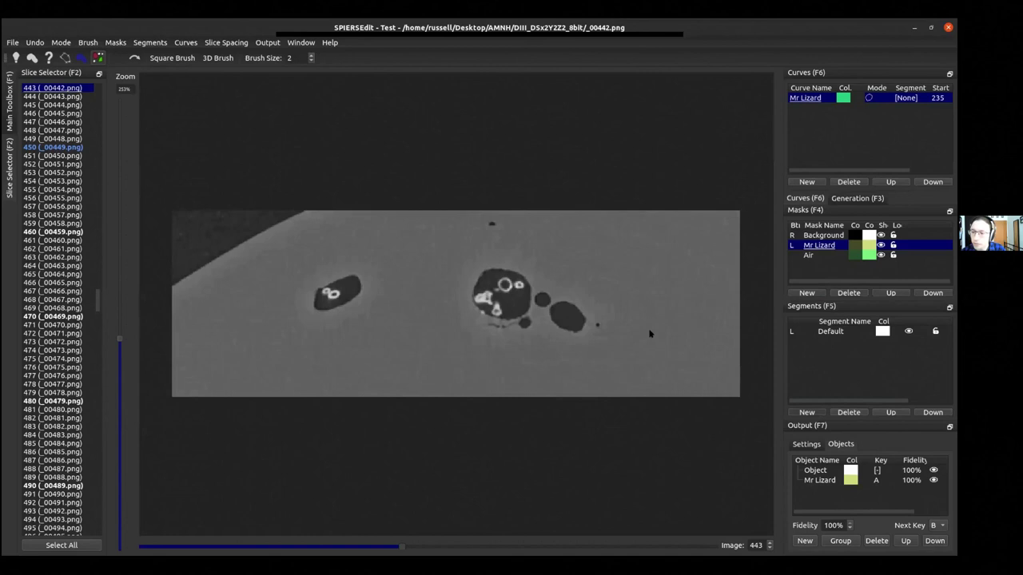
{"action": "left_click", "coordinate": [806, 413]}
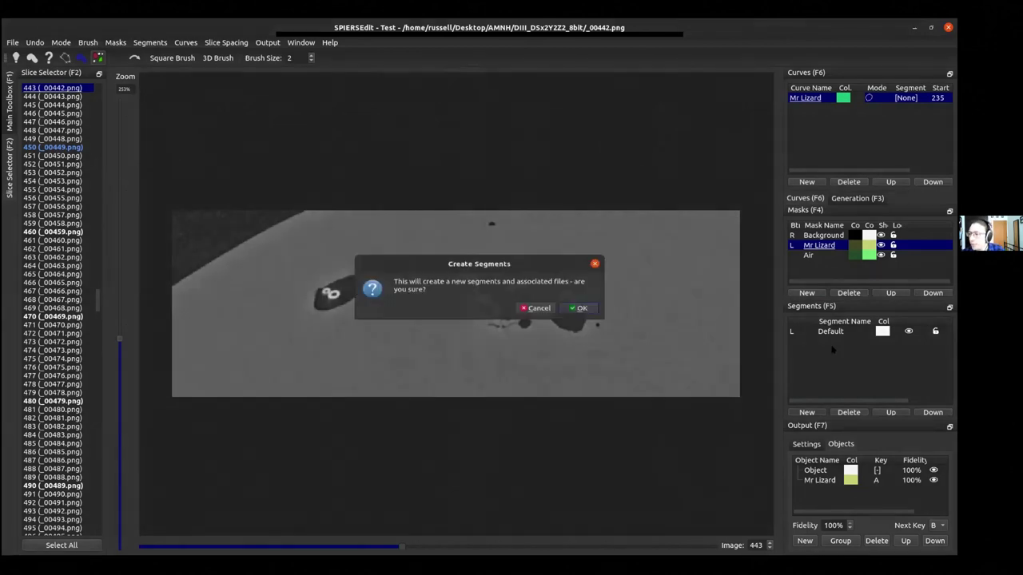
{"action": "key", "text": "Return"}
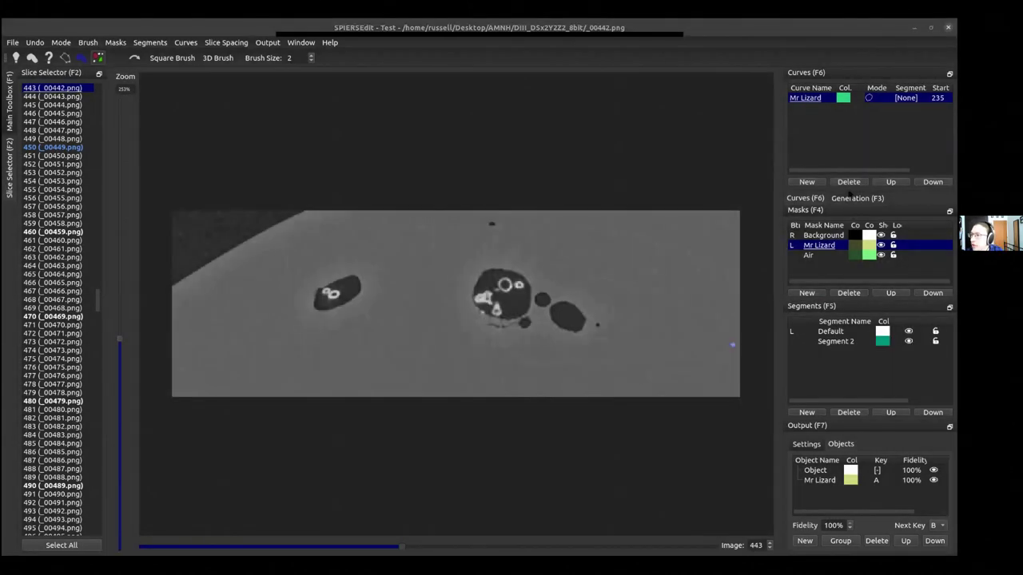
Set the range threshold to 122–255 for the Default segment and 0–101 for Segment 2
{"action": "left_click", "coordinate": [845, 199]}
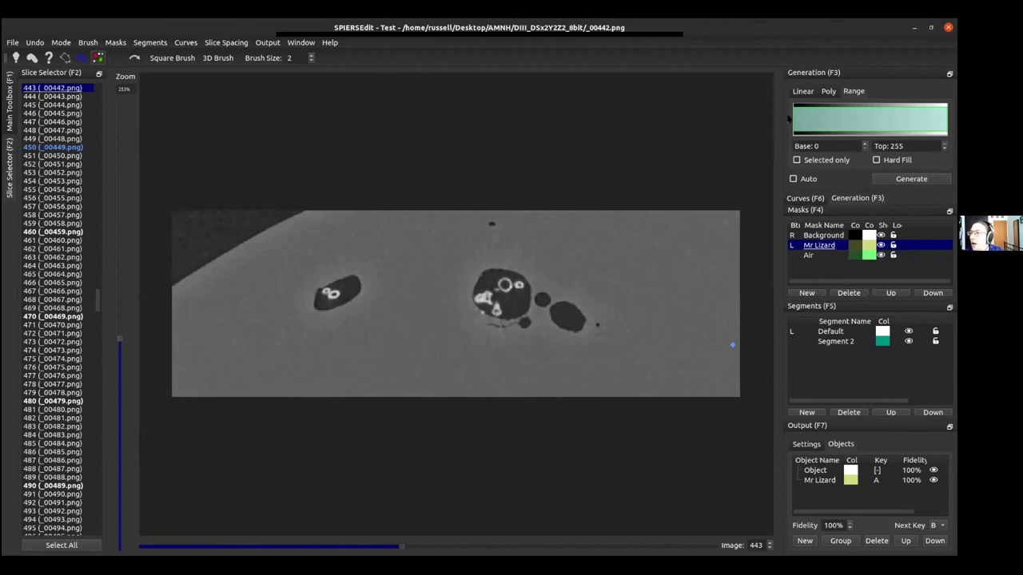
{"action": "left_click_drag", "start_coordinate": [793, 120], "coordinate": [870, 122]}
{"action": "left_click", "coordinate": [834, 123]}
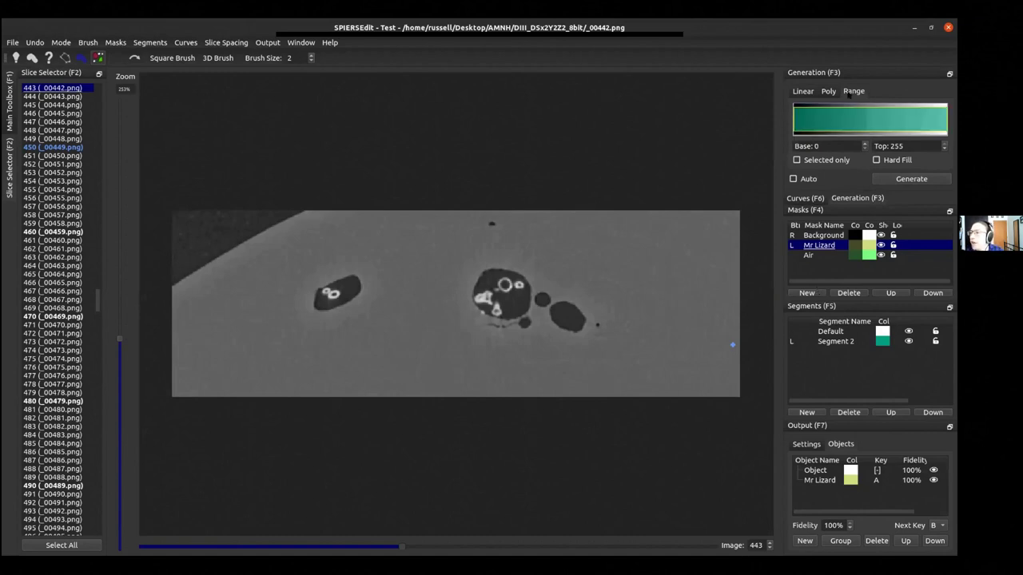
{"action": "left_click", "coordinate": [928, 115]}
{"action": "left_click", "coordinate": [946, 121]}
{"action": "mouse_move", "coordinate": [943, 114]}
{"action": "left_mouse_down"}
{"action": "mouse_move", "coordinate": [857, 120]}
{"action": "mouse_move", "coordinate": [942, 119]}
{"action": "left_mouse_up"}
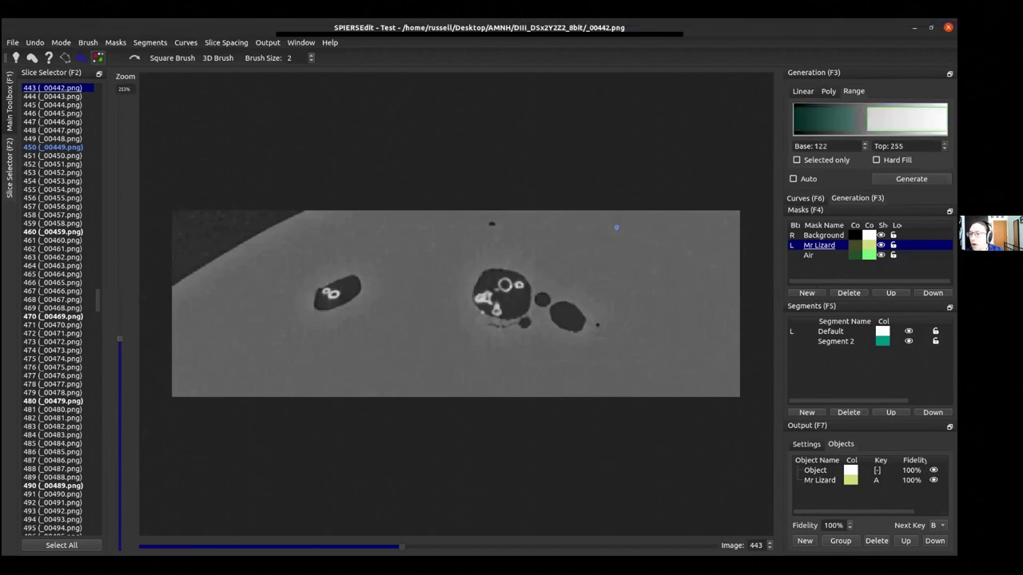
Display the thresholded slice and regenerate it with the Default segment's range set to 126–255
{"action": "key", "text": "space"}
{"action": "key", "text": "space"}
{"action": "key", "text": "space"}
{"action": "key", "text": "m"}
{"action": "key", "text": "space"}
{"action": "key", "text": "space"}
{"action": "left_click_drag", "start_coordinate": [866, 121], "coordinate": [913, 119]}
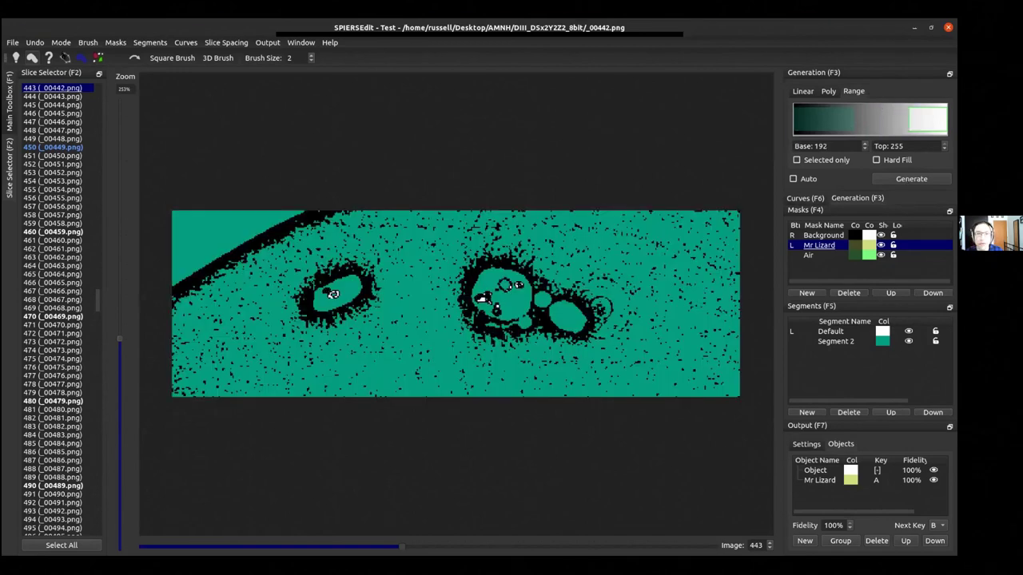
{"action": "left_click_drag", "start_coordinate": [916, 119], "coordinate": [868, 126]}
{"action": "left_click", "coordinate": [889, 179]}
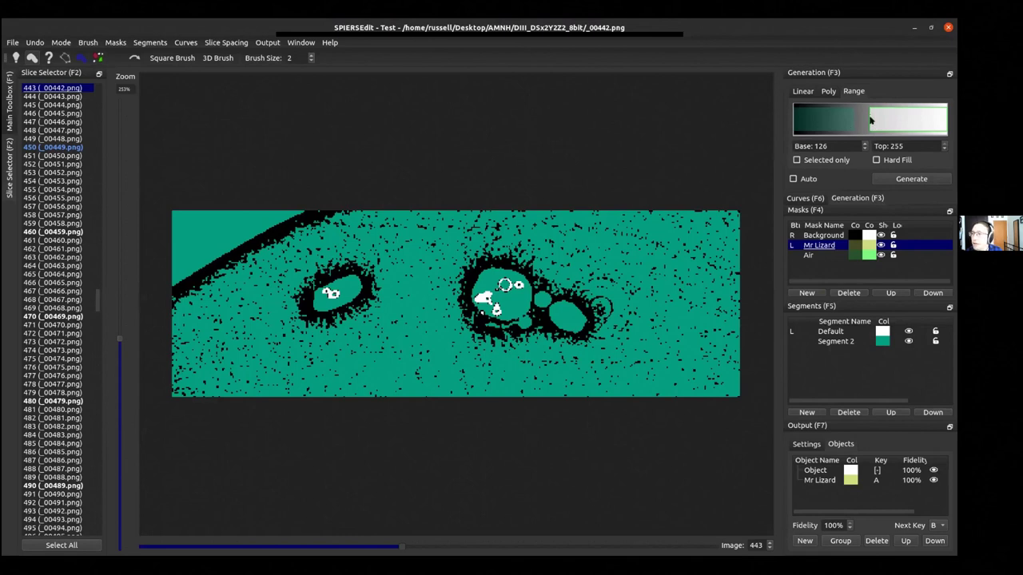
Set Segment 2's threshold range to 0–84 and turn on automatic generation
{"action": "left_click", "coordinate": [810, 120]}
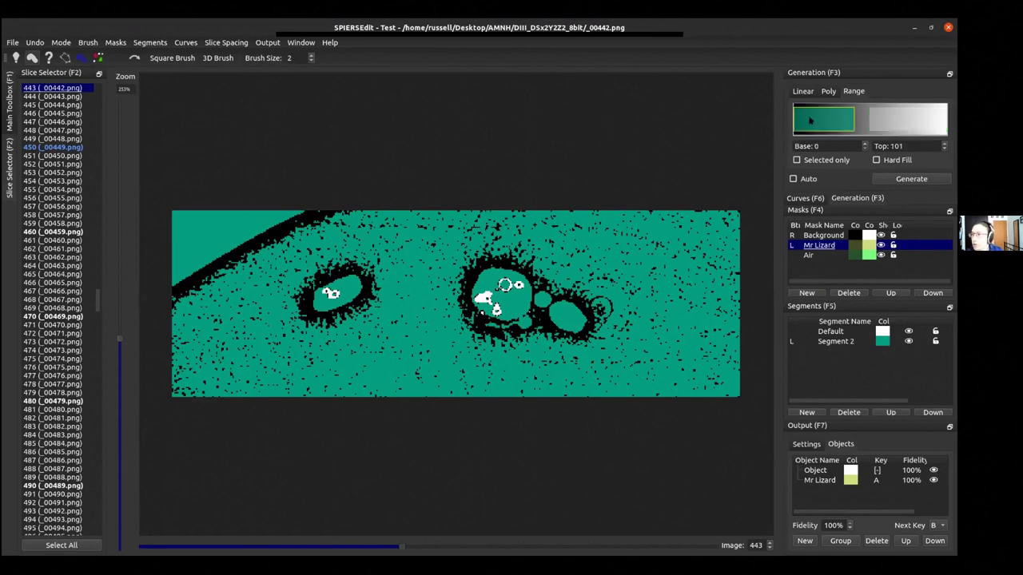
{"action": "key", "text": "t"}
{"action": "left_click_drag", "start_coordinate": [795, 121], "coordinate": [844, 125]}
{"action": "left_click", "coordinate": [800, 179]}
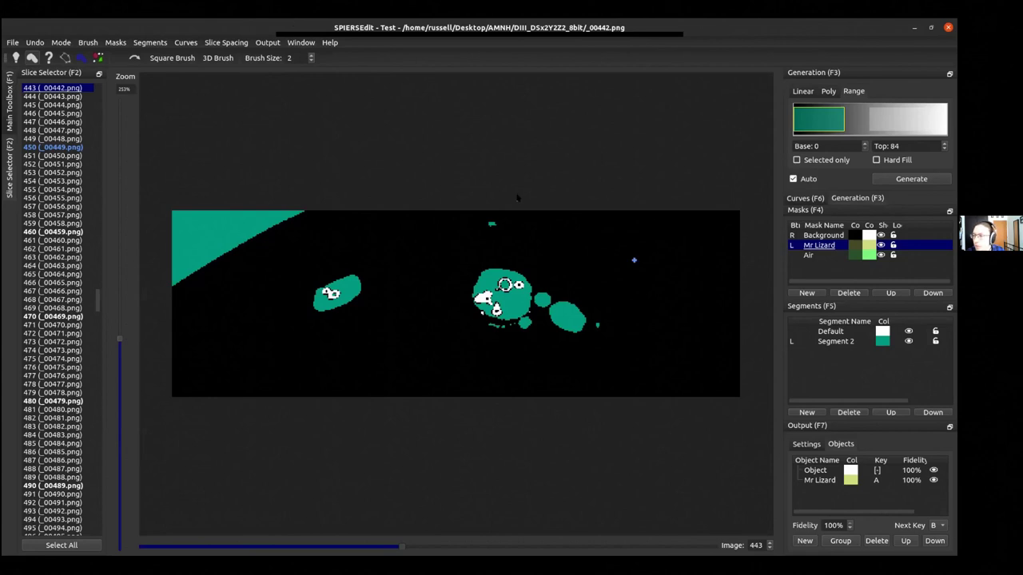
Select the Default segment and delete the existing Object and Mr Lizard output objects
{"action": "left_click", "coordinate": [834, 340]}
{"action": "left_click", "coordinate": [831, 331]}
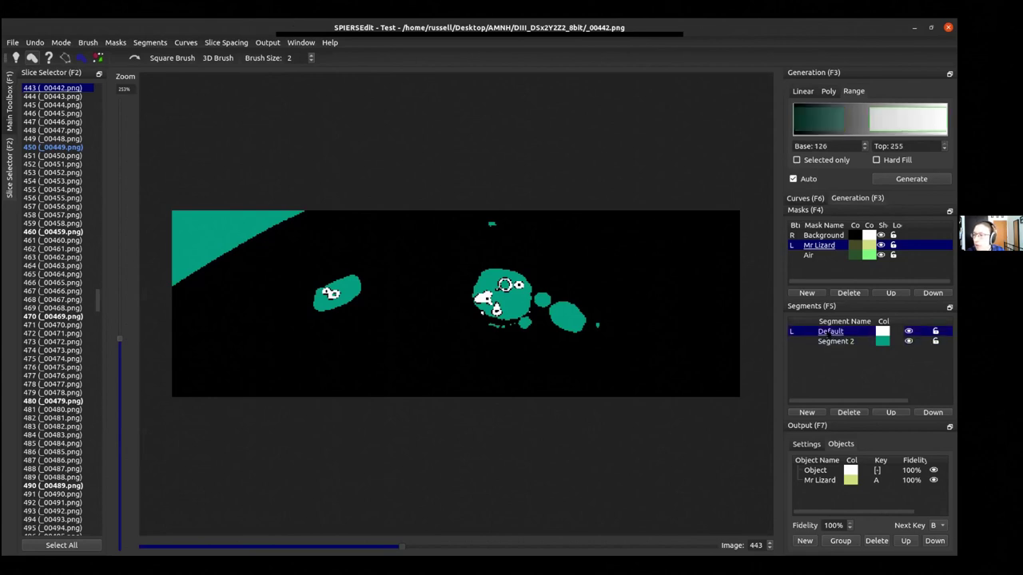
{"action": "left_click", "coordinate": [823, 480]}
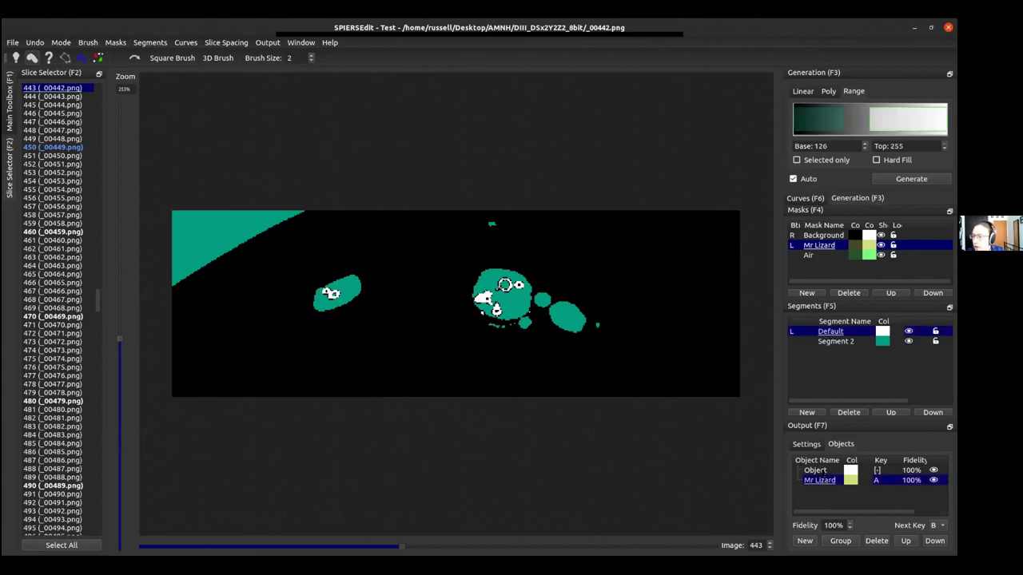
{"action": "left_click", "coordinate": [875, 540]}
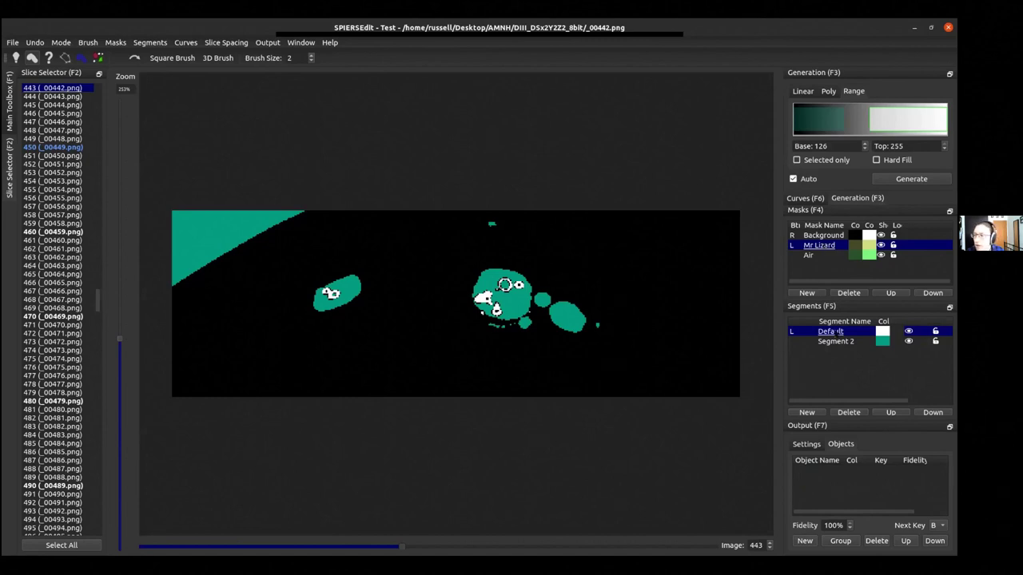
Create two output objects combining the Mr Lizard mask with the Default segment and with Segment 2
{"action": "left_click", "coordinate": [807, 541]}
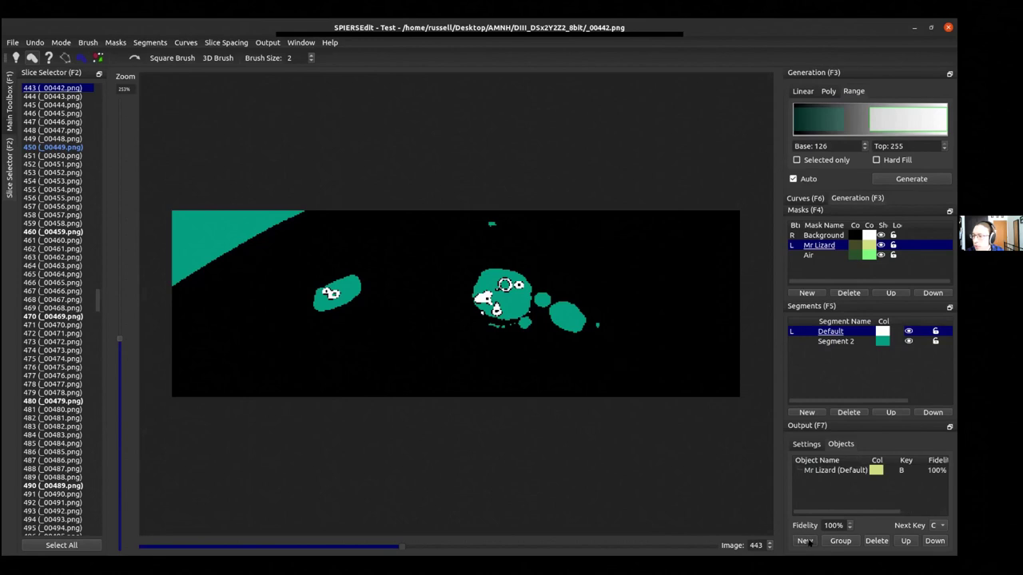
{"action": "left_click", "coordinate": [831, 341]}
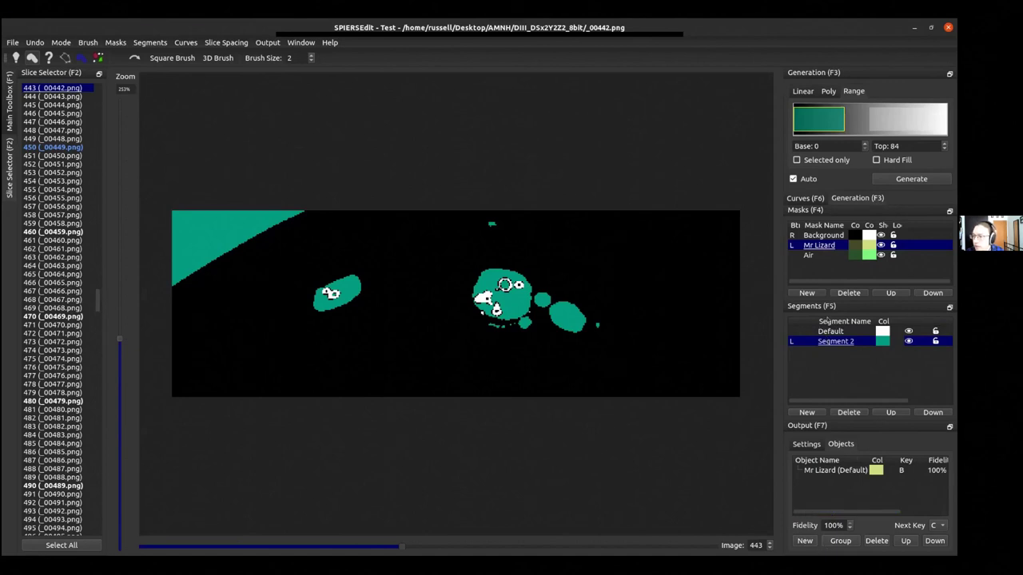
{"action": "left_click", "coordinate": [804, 541]}
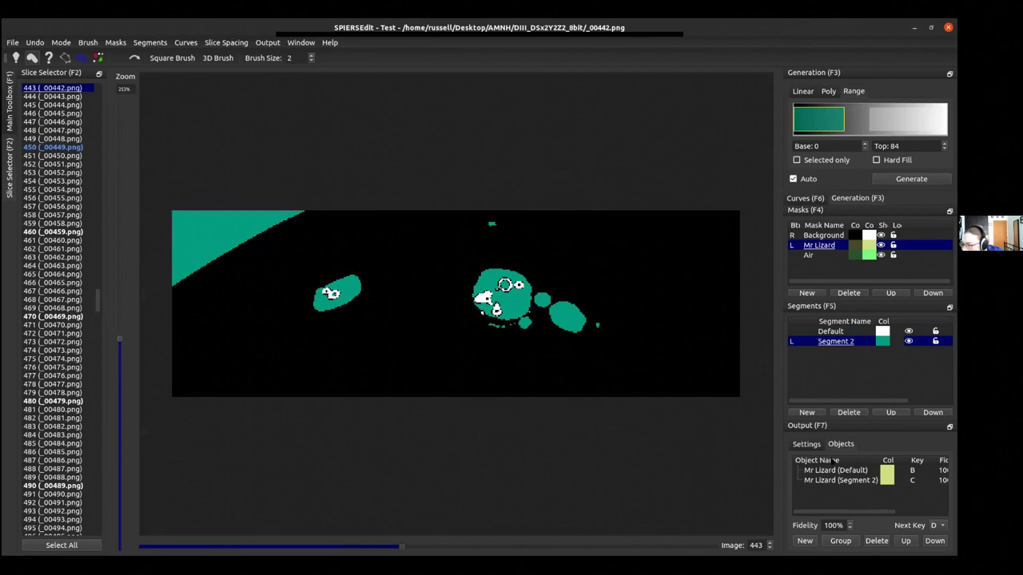
Change the colour of the Mr Lizard (Default) output object to white
{"action": "left_click", "coordinate": [883, 471]}
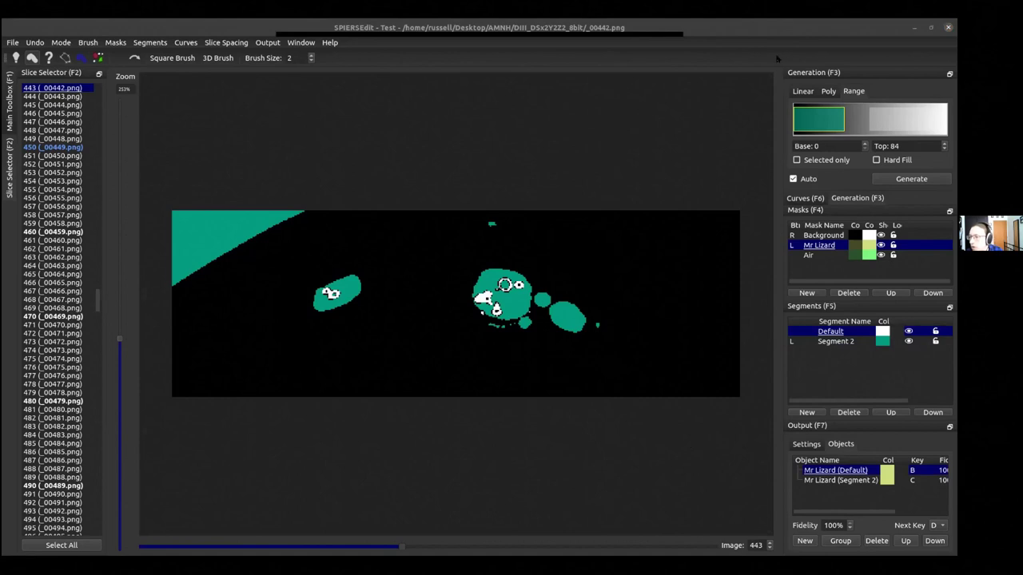
{"action": "left_click", "coordinate": [884, 472]}
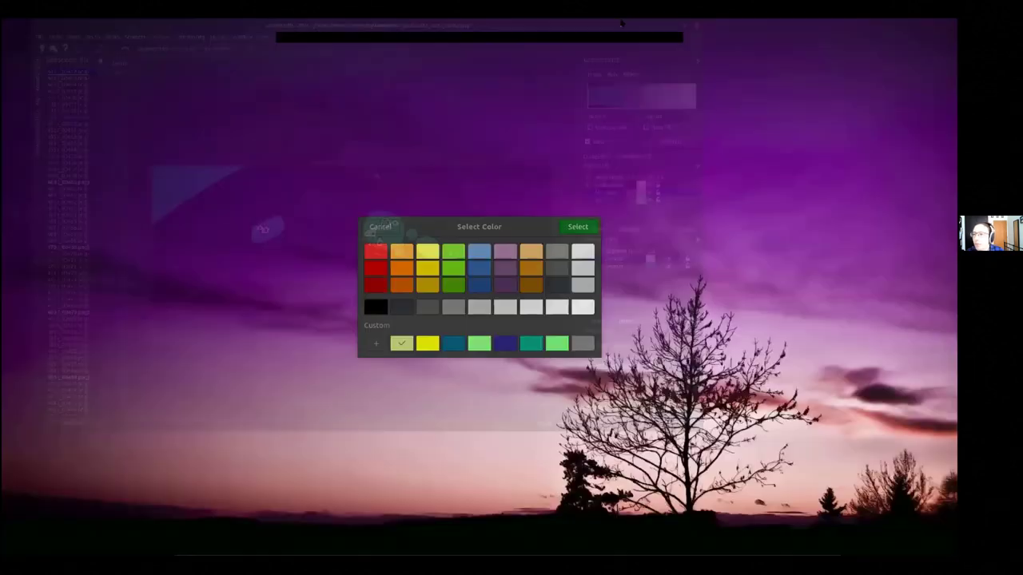
{"action": "key", "text": "Escape"}
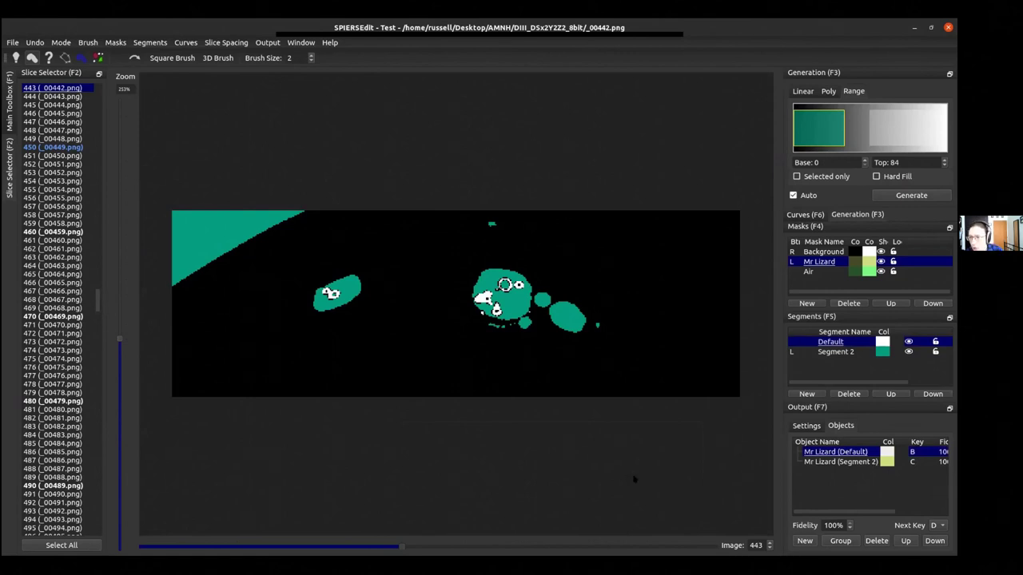
Render the output objects in SPIERSview and inspect the model with Mr Lizard (Default) shown and hidden
{"action": "key", "text": "v"}
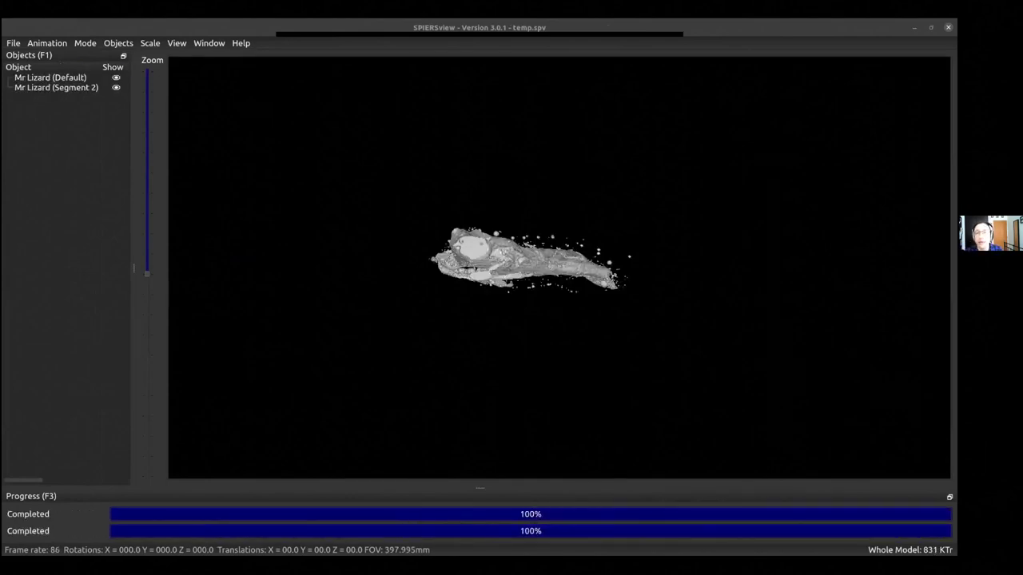
{"action": "left_click", "coordinate": [102, 78]}
{"action": "left_click", "coordinate": [112, 78]}
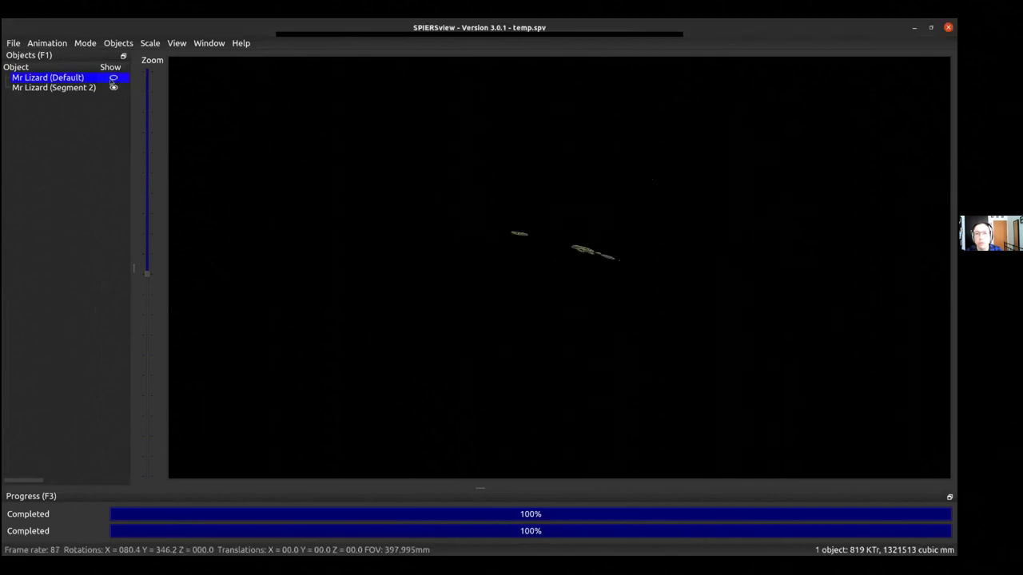
{"action": "left_click", "coordinate": [113, 78]}
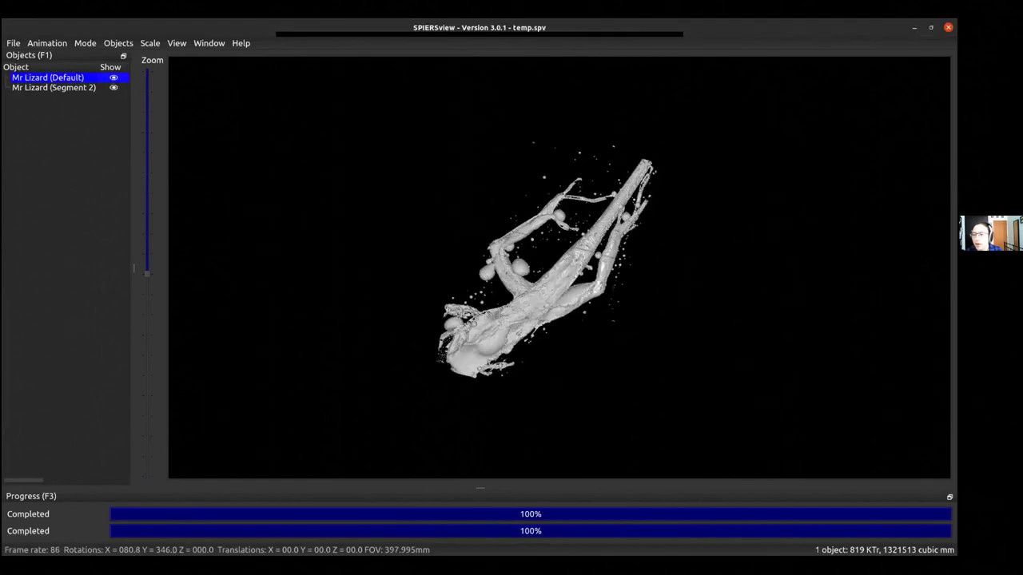
{"action": "left_click_drag", "start_coordinate": [559, 309], "coordinate": [560, 226]}
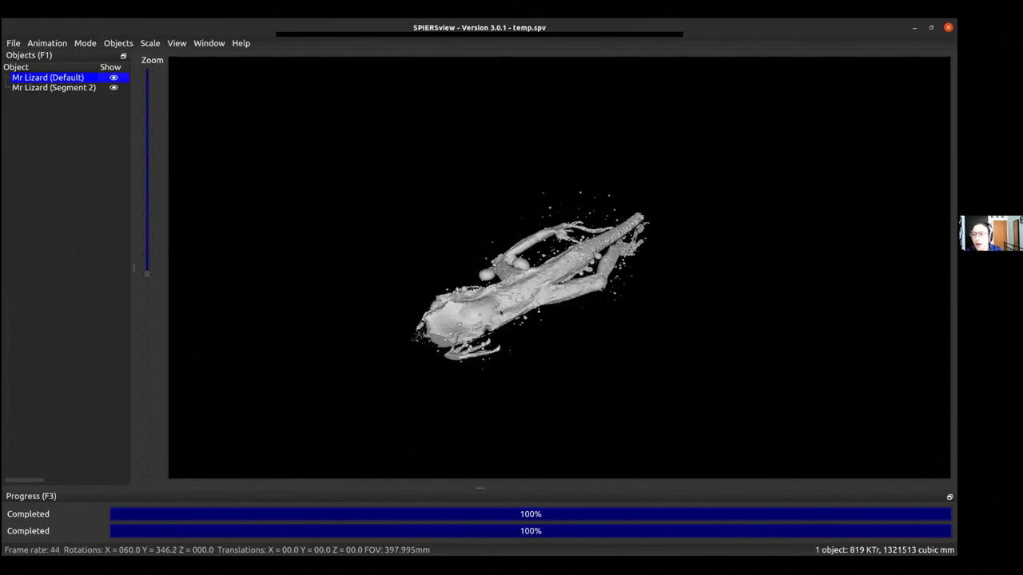
{"action": "left_click_drag", "start_coordinate": [517, 301], "coordinate": [851, 37]}
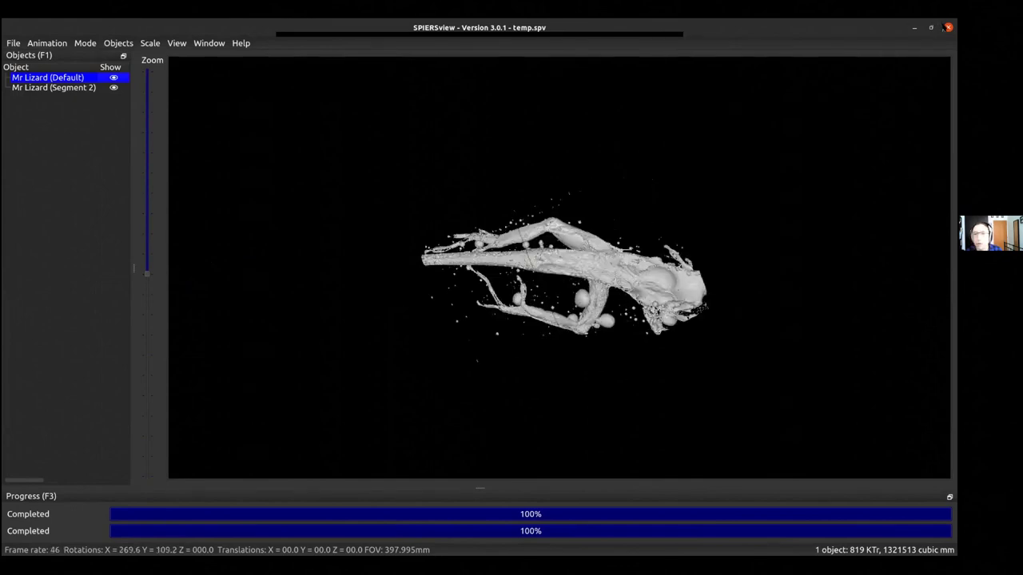
{"action": "left_click", "coordinate": [113, 76]}
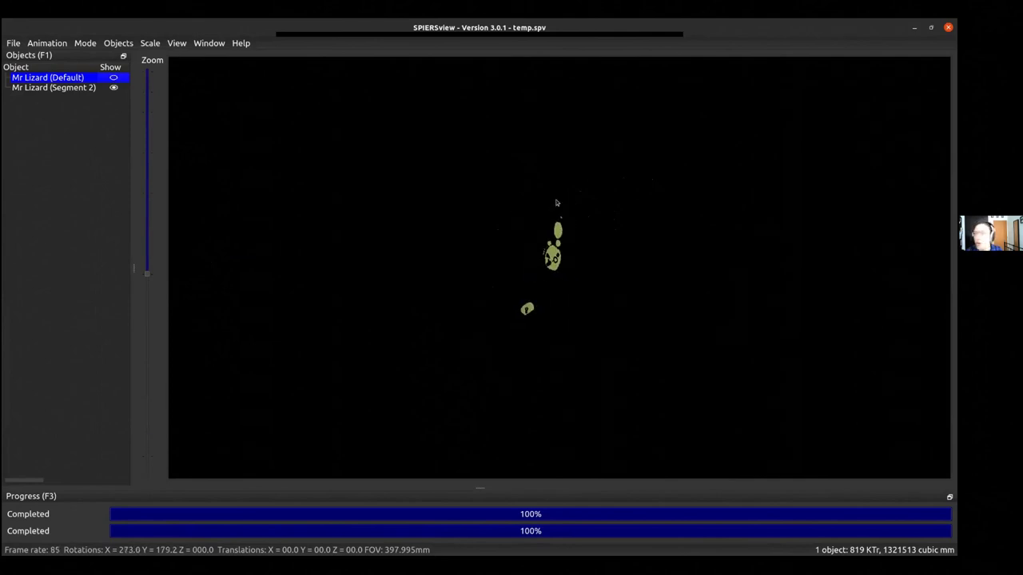
Close the current SPIERSview model without saving changes and look over the newly rendered output objects
{"action": "left_click", "coordinate": [948, 27]}
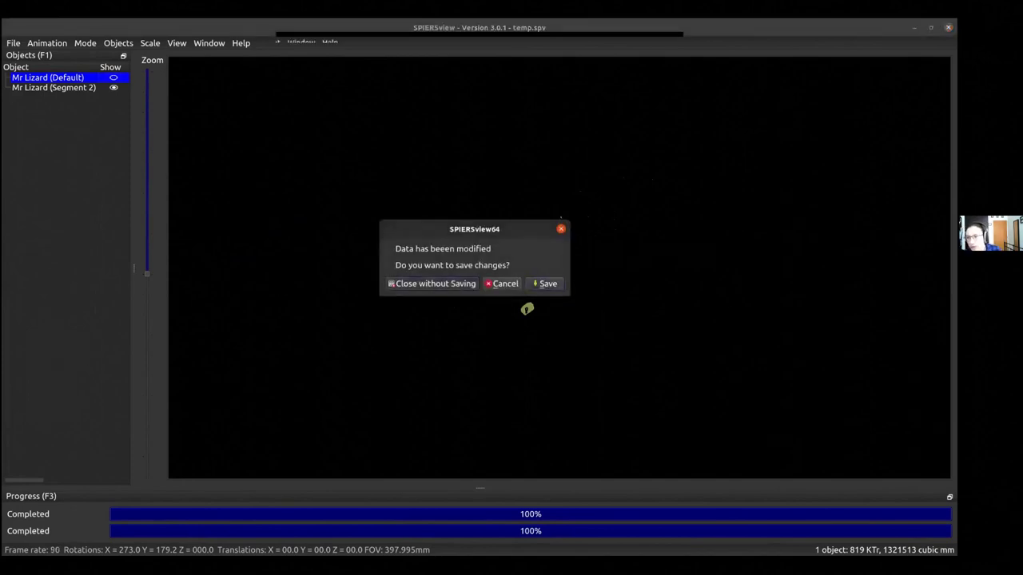
{"action": "left_click", "coordinate": [431, 284]}
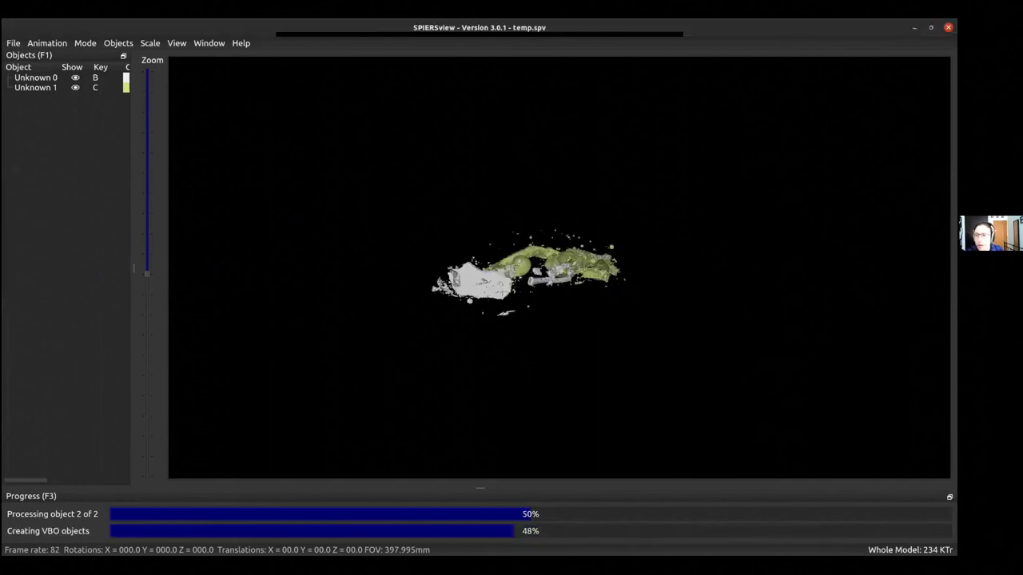
{"action": "left_click_drag", "start_coordinate": [309, 165], "coordinate": [300, 242]}
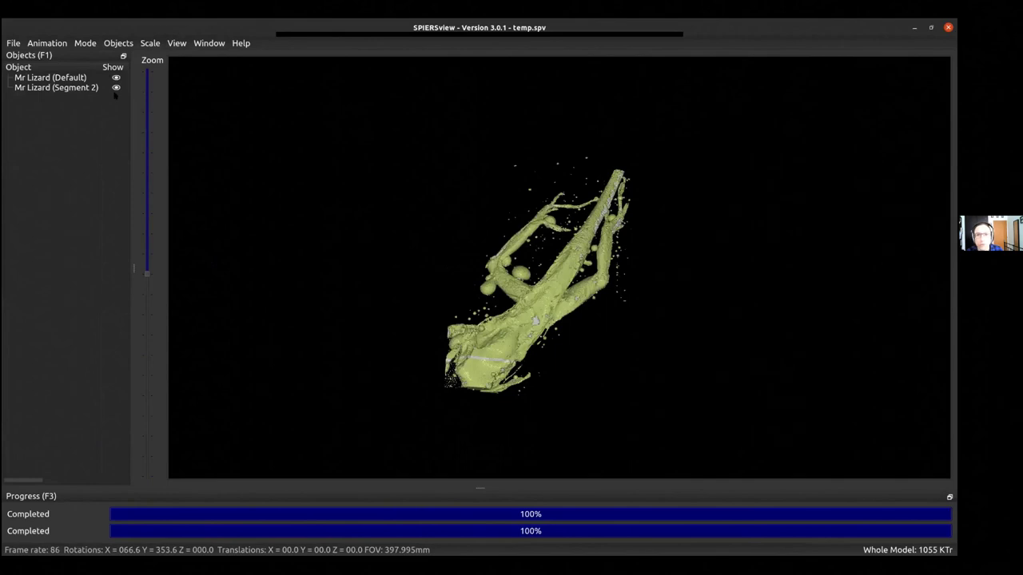
Hide the Mr Lizard (Segment 2) object and inspect Mr Lizard (Default) alone, close up and from several sides
{"action": "left_click", "coordinate": [114, 88]}
{"action": "left_click", "coordinate": [113, 79]}
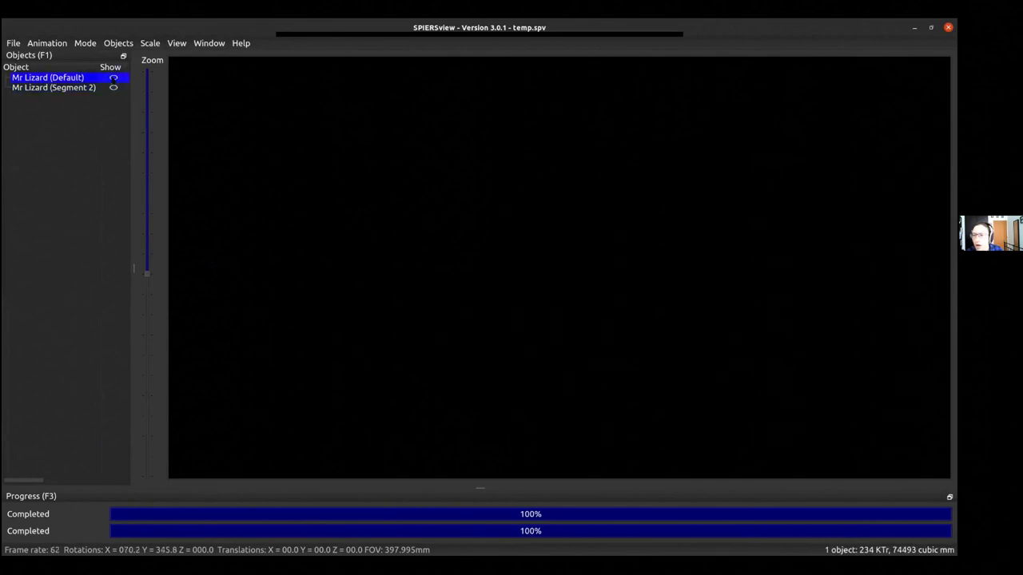
{"action": "left_click", "coordinate": [113, 78]}
{"action": "left_click_drag", "start_coordinate": [527, 222], "coordinate": [580, 254]}
{"action": "scroll", "coordinate": [580, 254], "scroll_direction": "down", "scroll_amount": 1}
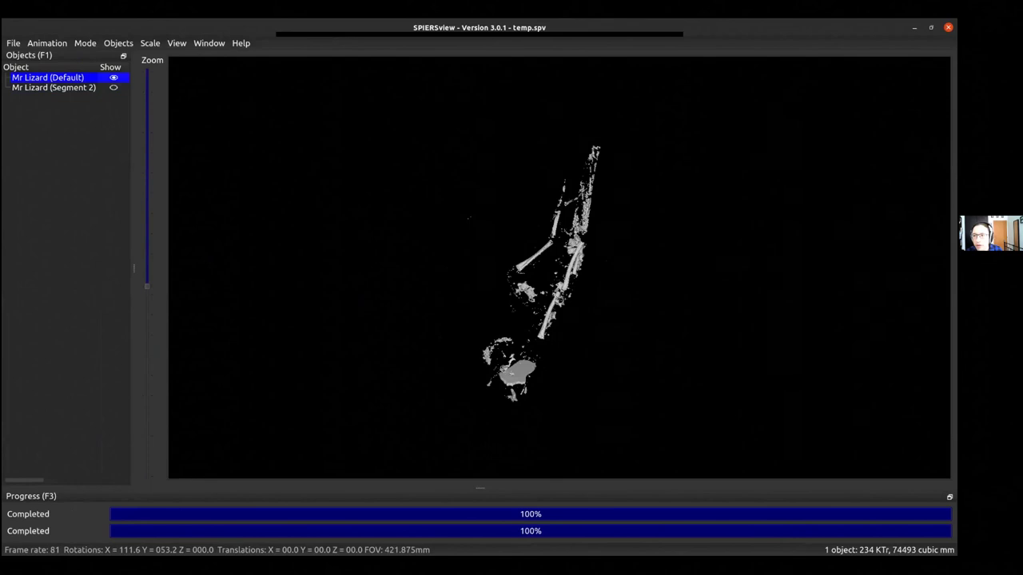
{"action": "scroll", "coordinate": [580, 254], "scroll_direction": "up", "scroll_amount": 2}
{"action": "scroll", "coordinate": [620, 228], "scroll_direction": "up", "scroll_amount": 5}
{"action": "left_click_drag", "start_coordinate": [619, 228], "coordinate": [620, 163]}
{"action": "right_click_drag", "start_coordinate": [620, 227], "coordinate": [580, 183]}
{"action": "left_click_drag", "start_coordinate": [612, 184], "coordinate": [311, 309]}
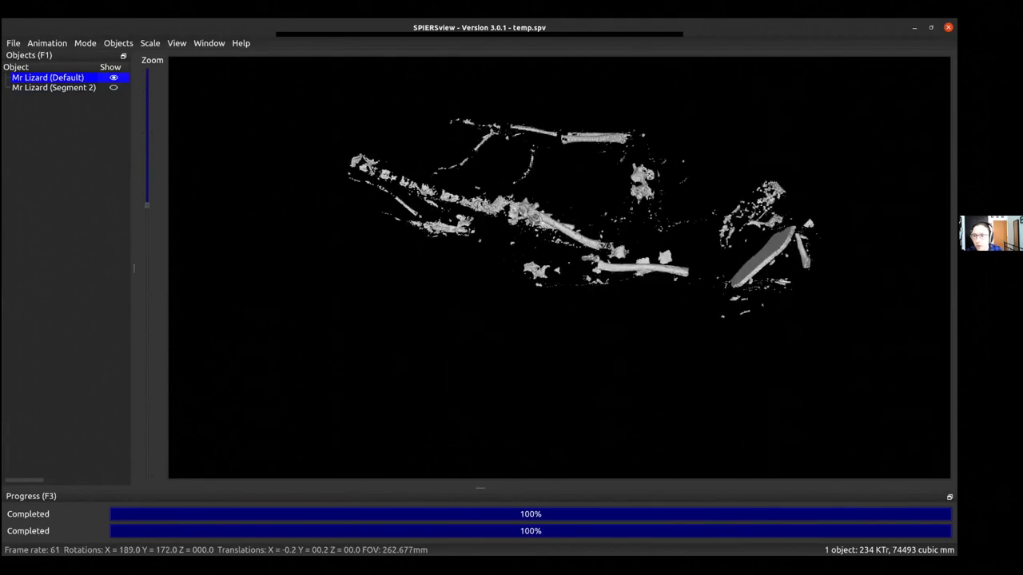
{"action": "left_click_drag", "start_coordinate": [459, 296], "coordinate": [445, 255]}
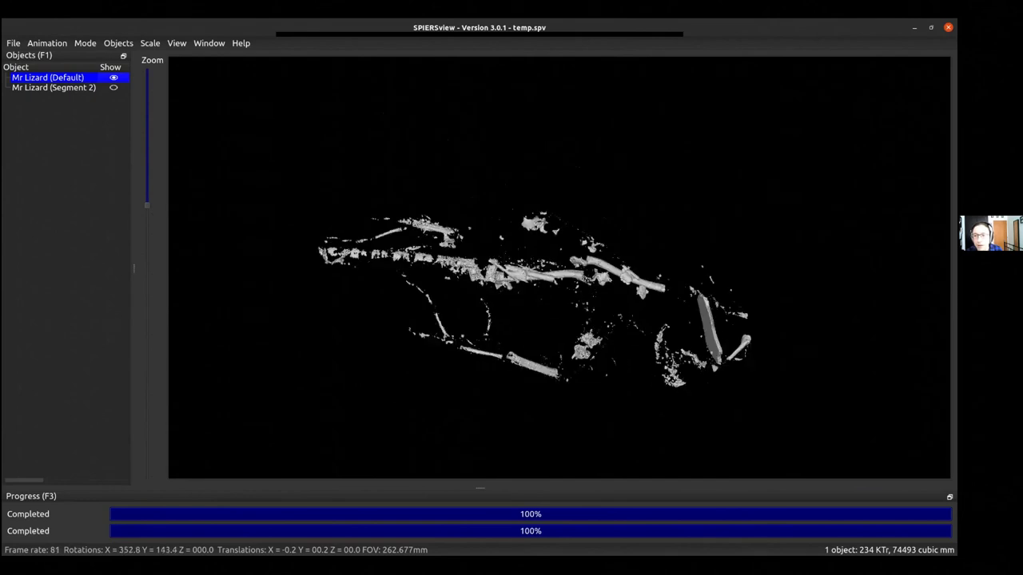
{"action": "left_click_drag", "start_coordinate": [482, 318], "coordinate": [629, 315]}
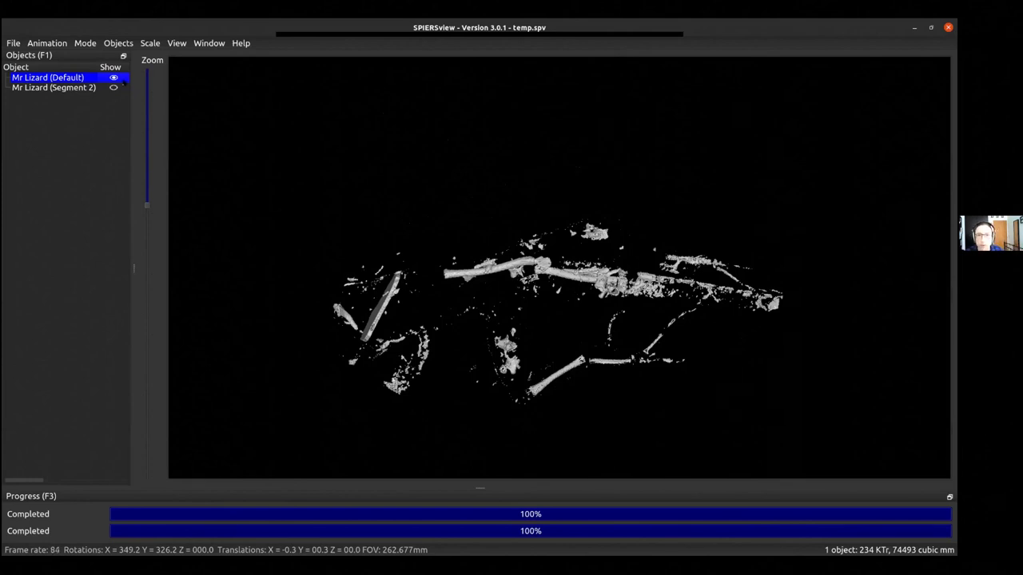
Show Mr Lizard (Segment 2), hide Mr Lizard (Default), and inspect the remaining object from different angles
{"action": "left_click", "coordinate": [110, 89]}
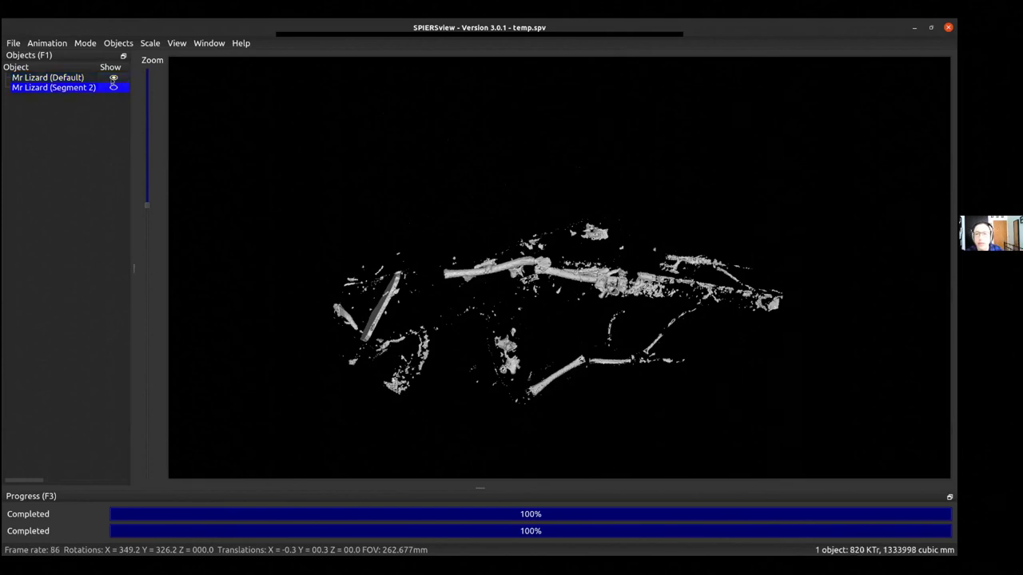
{"action": "left_click", "coordinate": [113, 88]}
{"action": "left_click", "coordinate": [113, 78]}
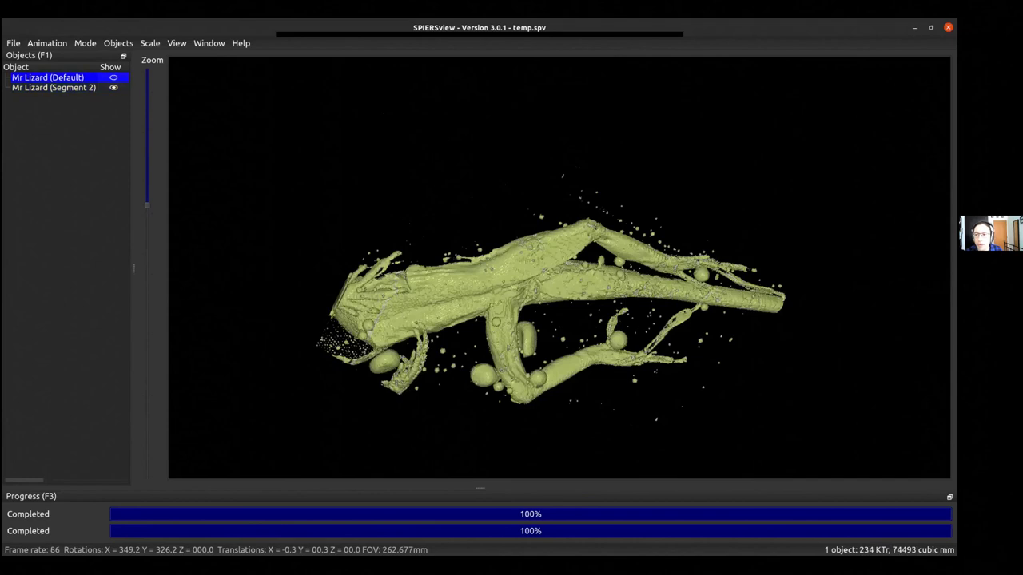
{"action": "left_click_drag", "start_coordinate": [512, 280], "coordinate": [502, 336]}
{"action": "left_click_drag", "start_coordinate": [375, 254], "coordinate": [364, 310]}
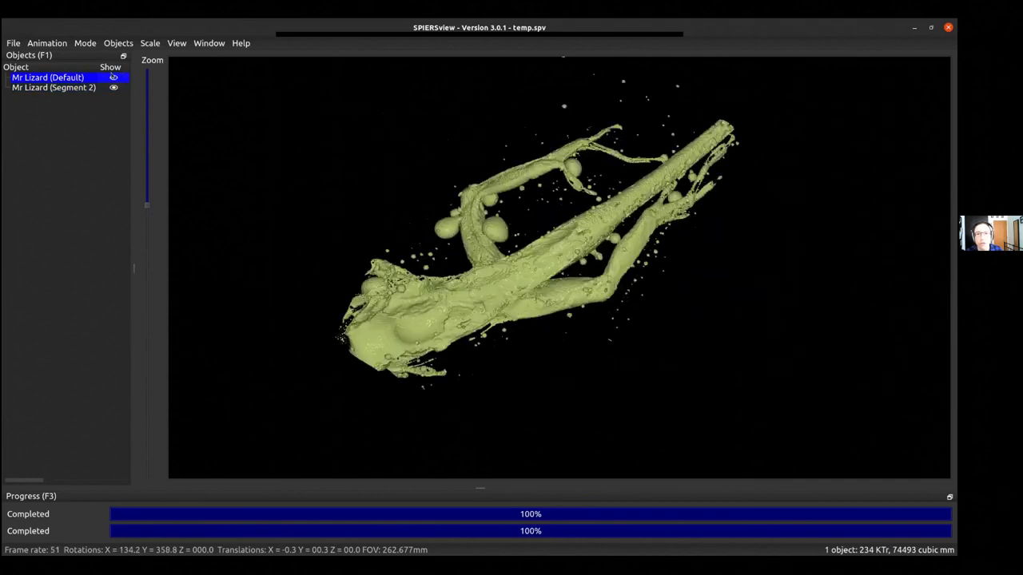
Set the transparency of Mr Lizard (Segment 2) to Medium and inspect it together with Mr Lizard (Default) from several angles
{"action": "left_click", "coordinate": [71, 88]}
{"action": "left_click", "coordinate": [117, 42]}
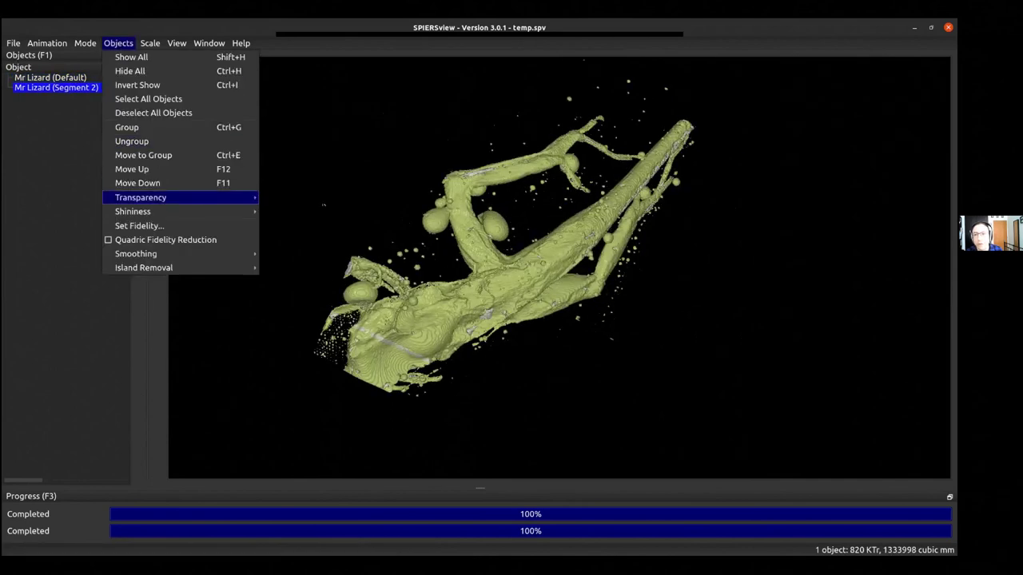
{"action": "mouse_move", "coordinate": [160, 197]}
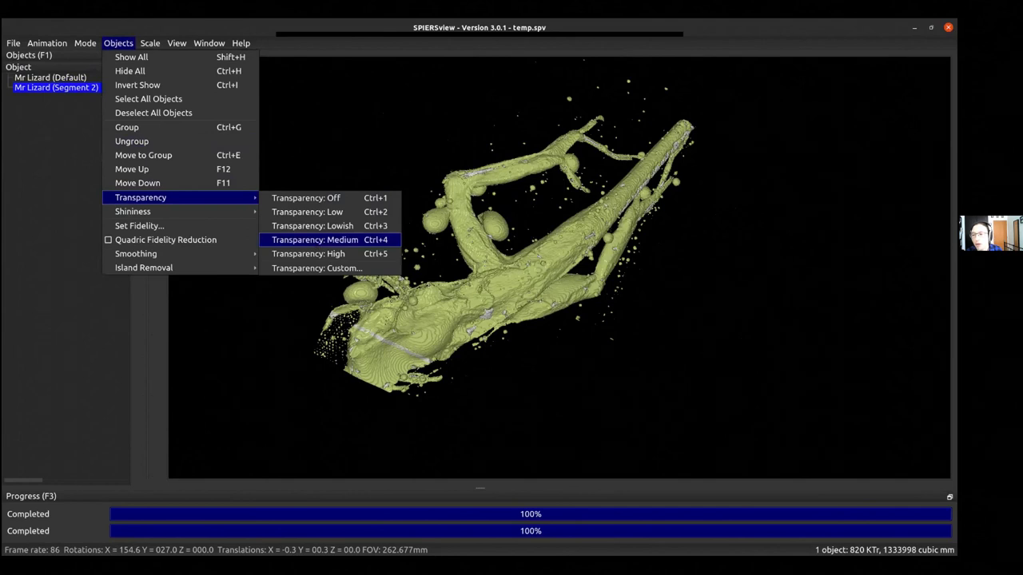
{"action": "left_click", "coordinate": [315, 239]}
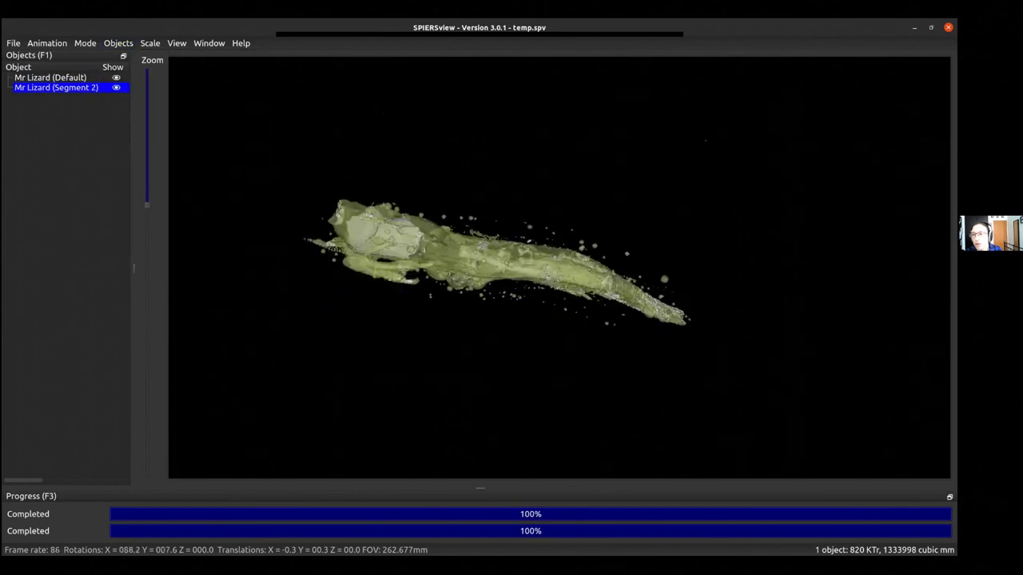
{"action": "left_click_drag", "start_coordinate": [528, 320], "coordinate": [572, 237]}
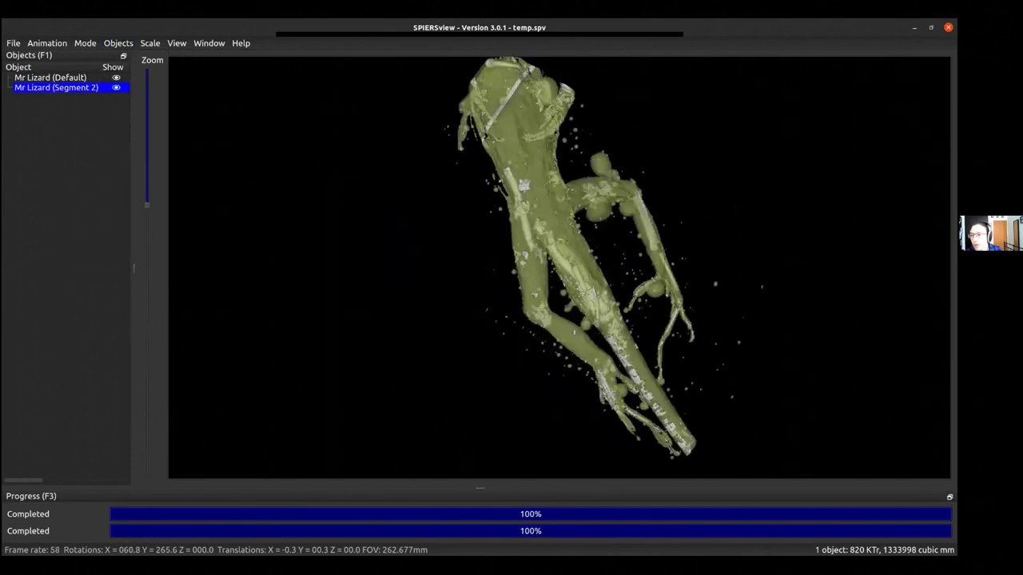
{"action": "left_click_drag", "start_coordinate": [431, 236], "coordinate": [367, 328]}
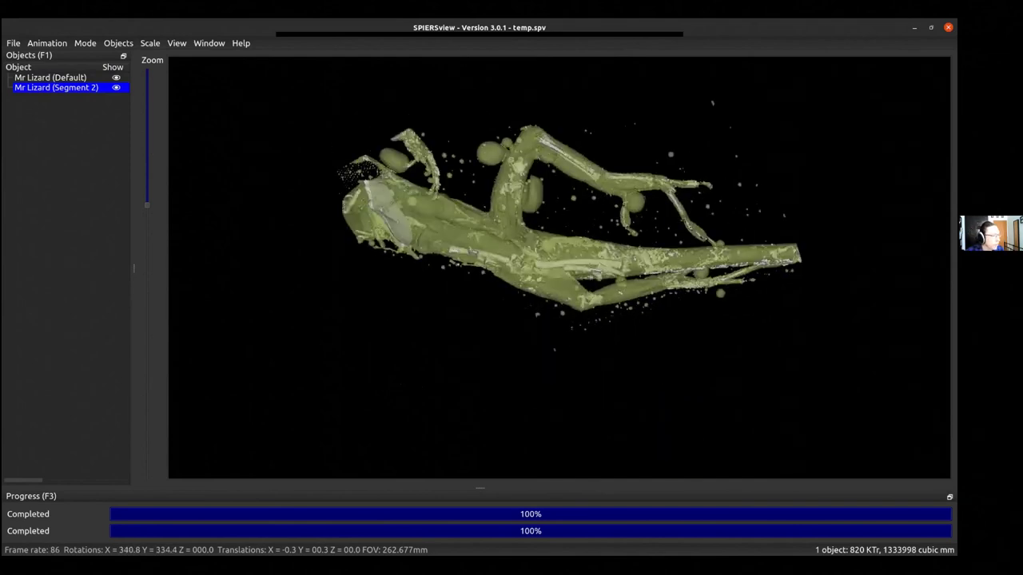